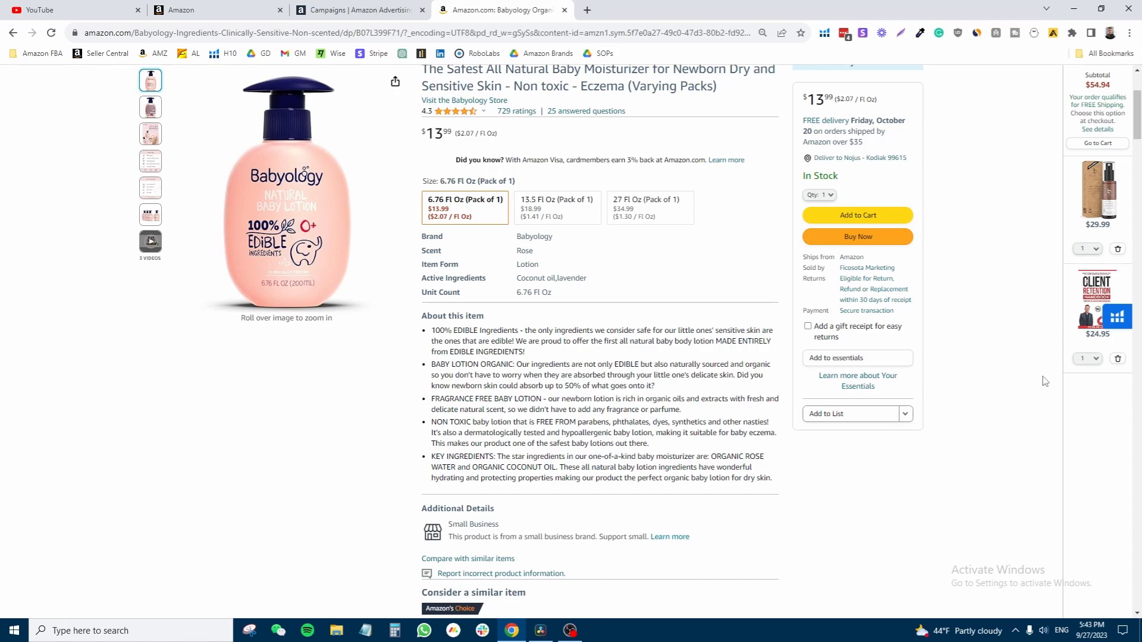
Start a new campaign from the campaign manager and add the first peanut puffs product (ASIN B07K6RD3VR) to its ad group.
key(ctrl+shift+Tab)
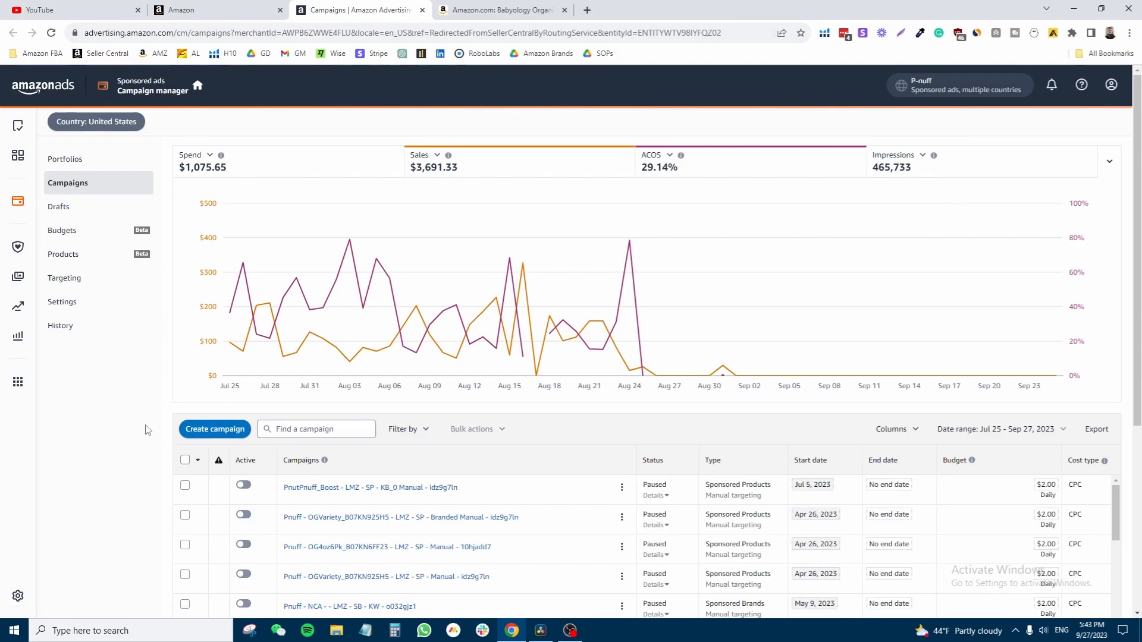
click(202, 431)
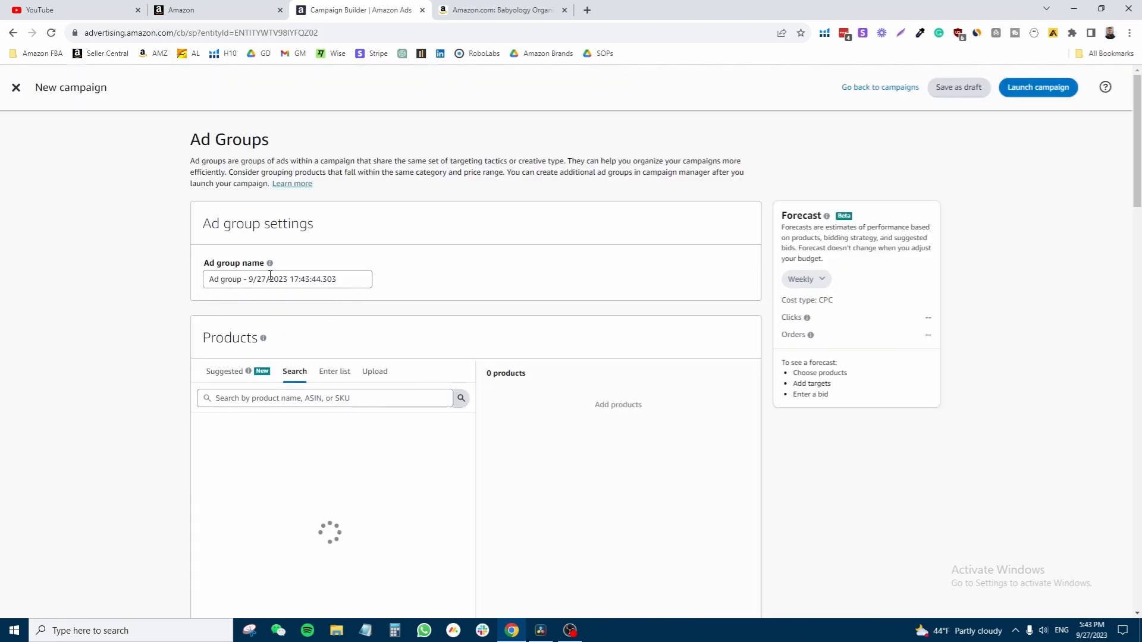
scroll(273, 251, down, 4)
scroll(357, 261, up, 3)
scroll(426, 274, down, 2)
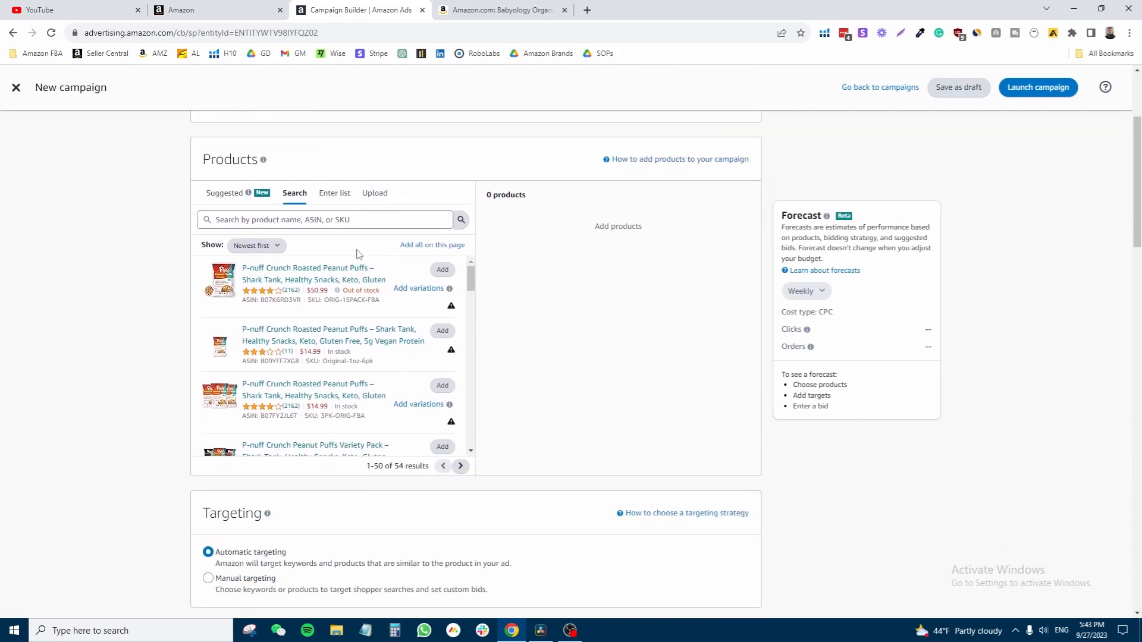
click(442, 271)
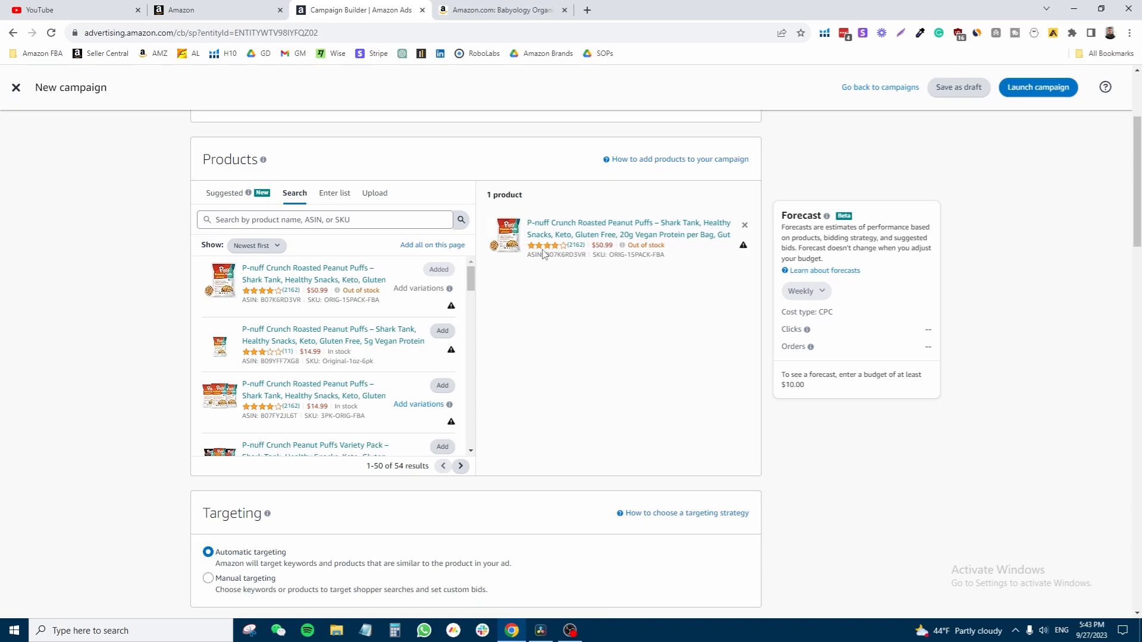
Set the ad group's targeting to manual, keeping keyword targeting as the targeting type.
scroll(502, 298, down, 5)
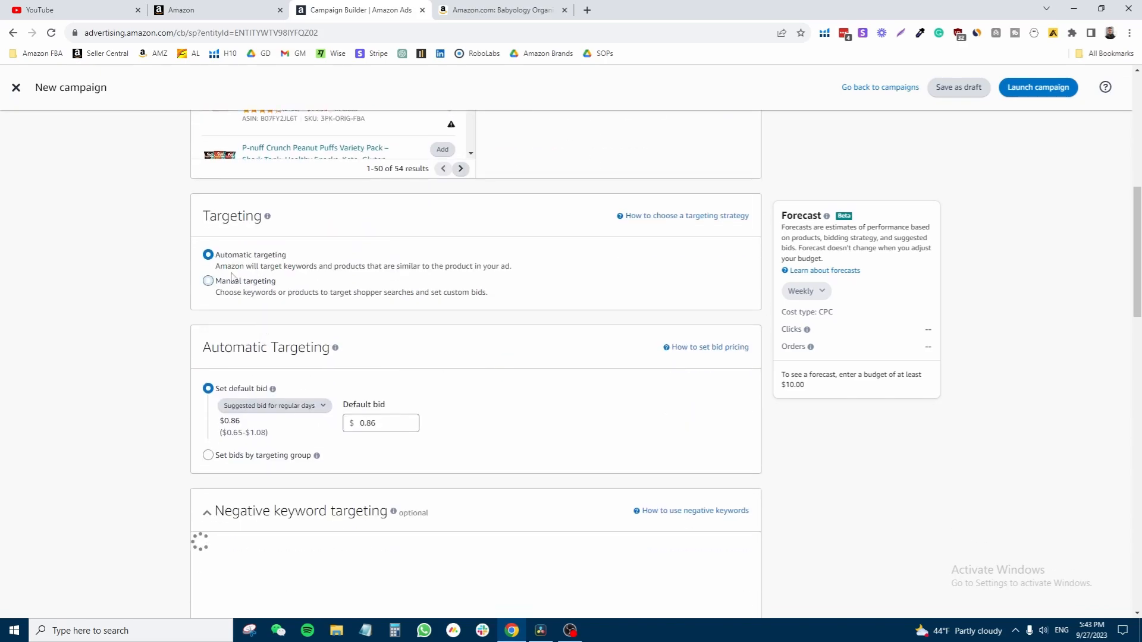
click(296, 298)
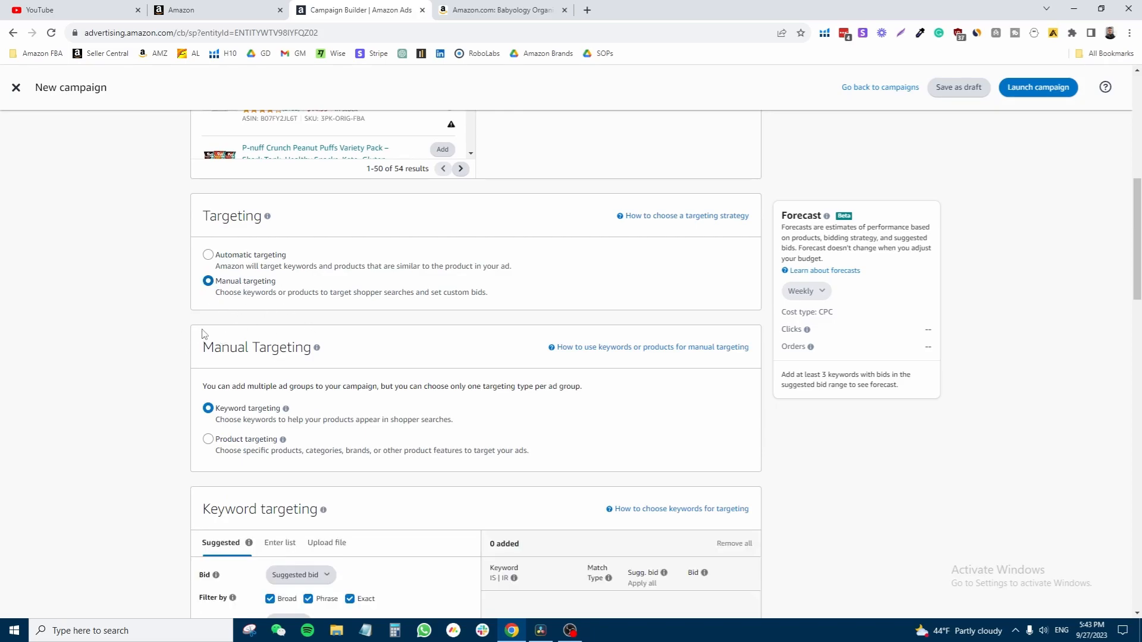
scroll(202, 333, down, 6)
scroll(238, 309, up, 2)
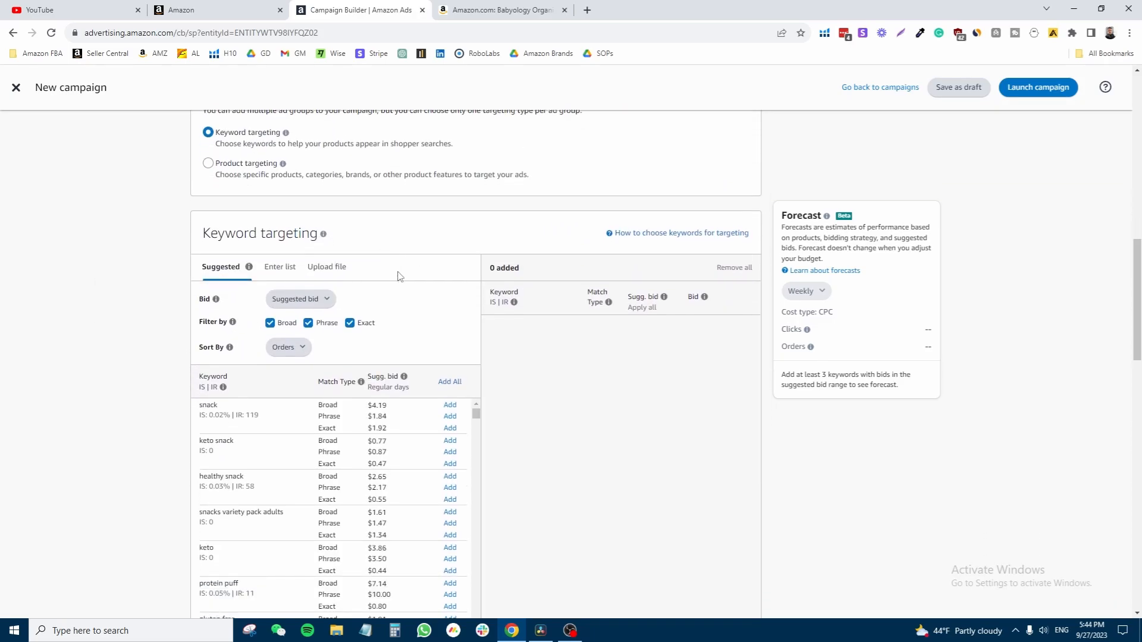
Examine the suggested keywords with their match types and suggested bids in the keyword targeting section.
scroll(398, 276, down, 1)
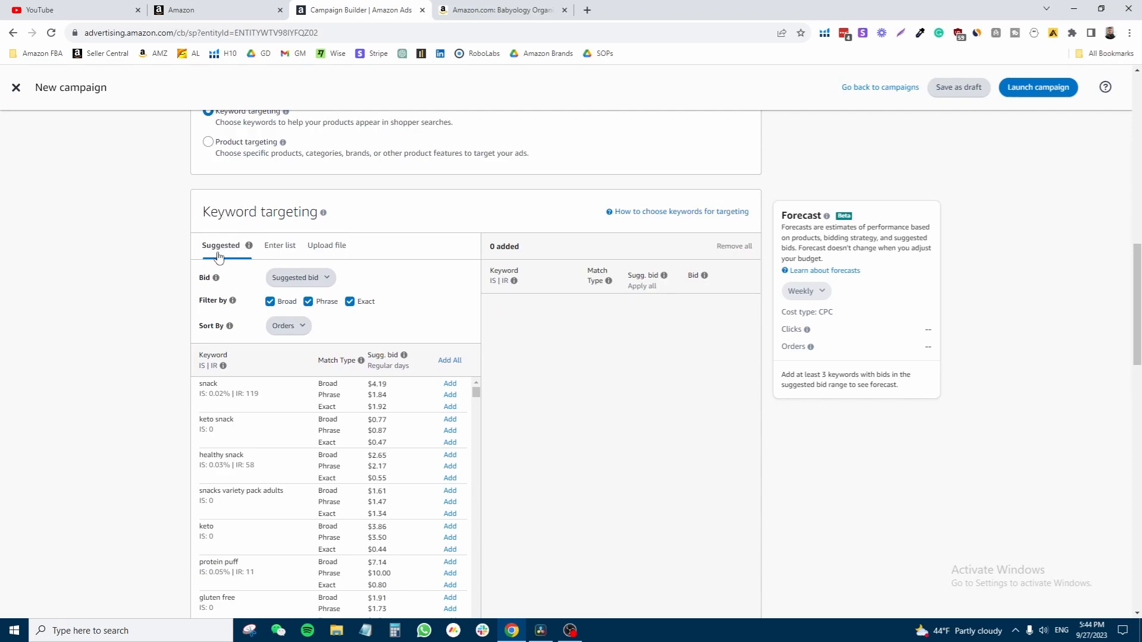
scroll(217, 259, down, 3)
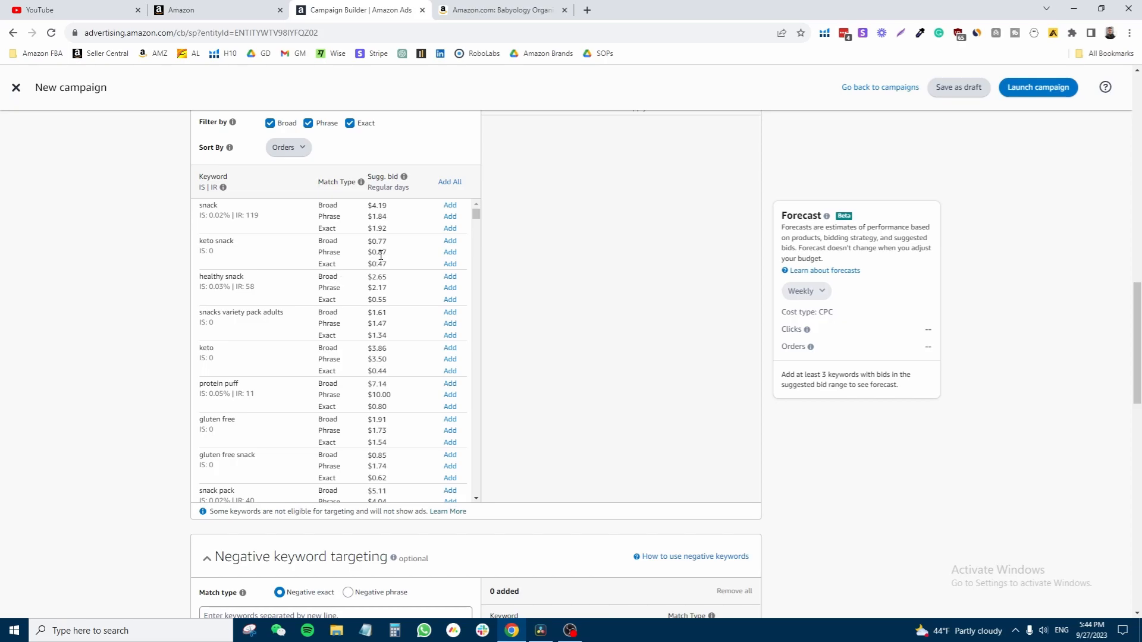
scroll(306, 370, up, 2)
scroll(258, 382, down, 3)
scroll(196, 396, up, 3)
scroll(176, 404, down, 2)
scroll(210, 284, up, 2)
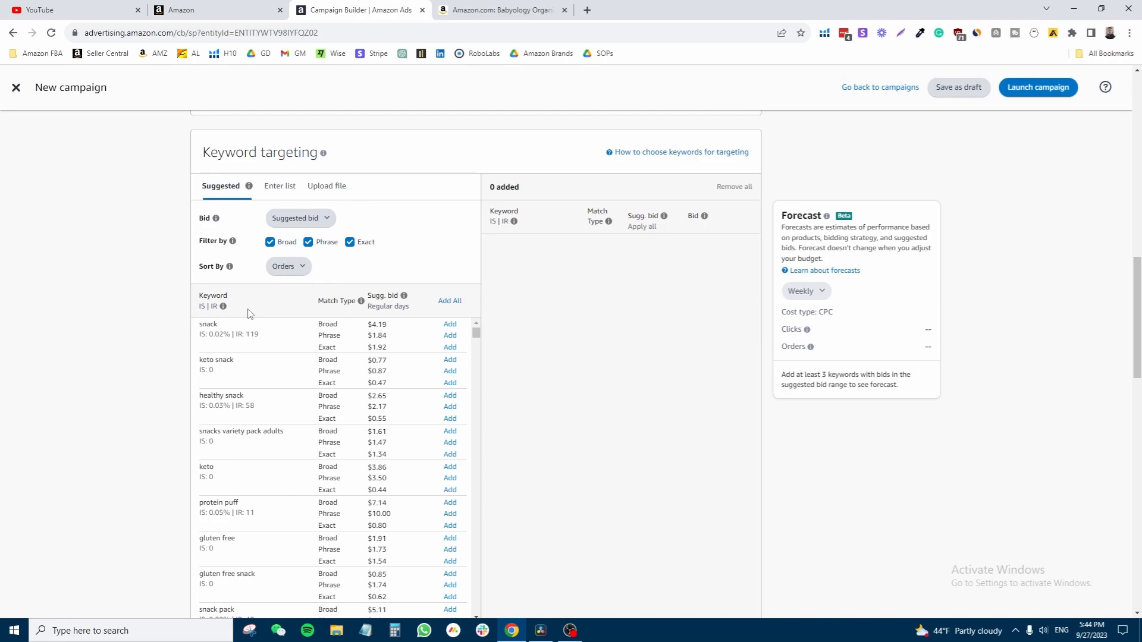
scroll(255, 373, down, 2)
scroll(214, 415, up, 2)
scroll(148, 412, down, 2)
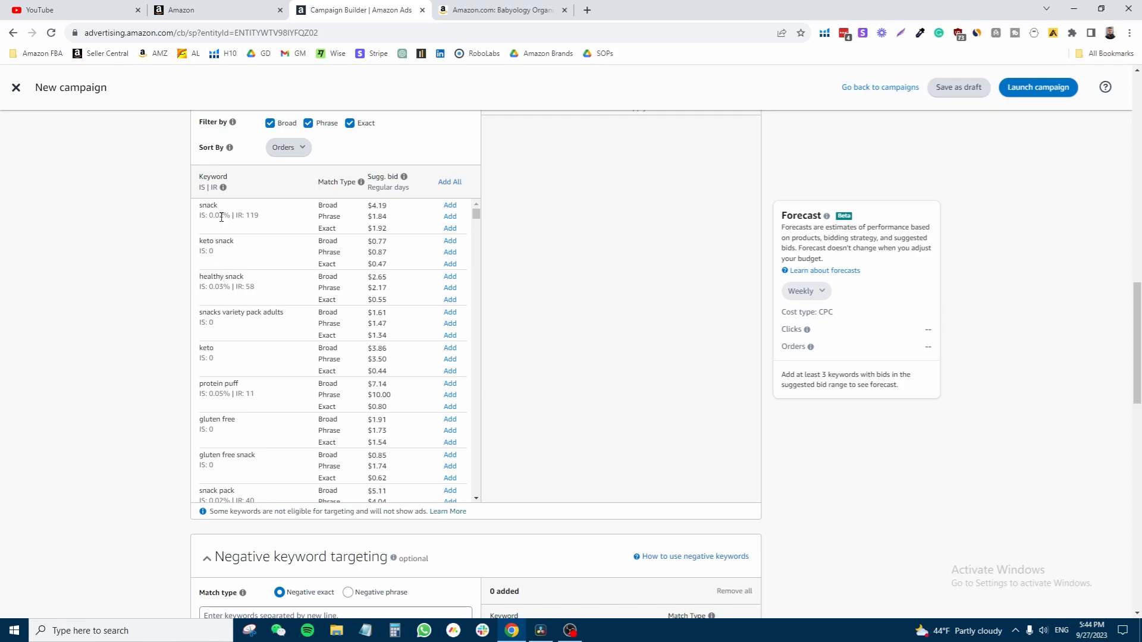
Check the Babyology baby lotion listing against the campaign's suggested keywords.
click(466, 9)
key(ctrl+shift+Tab)
scroll(249, 260, up, 2)
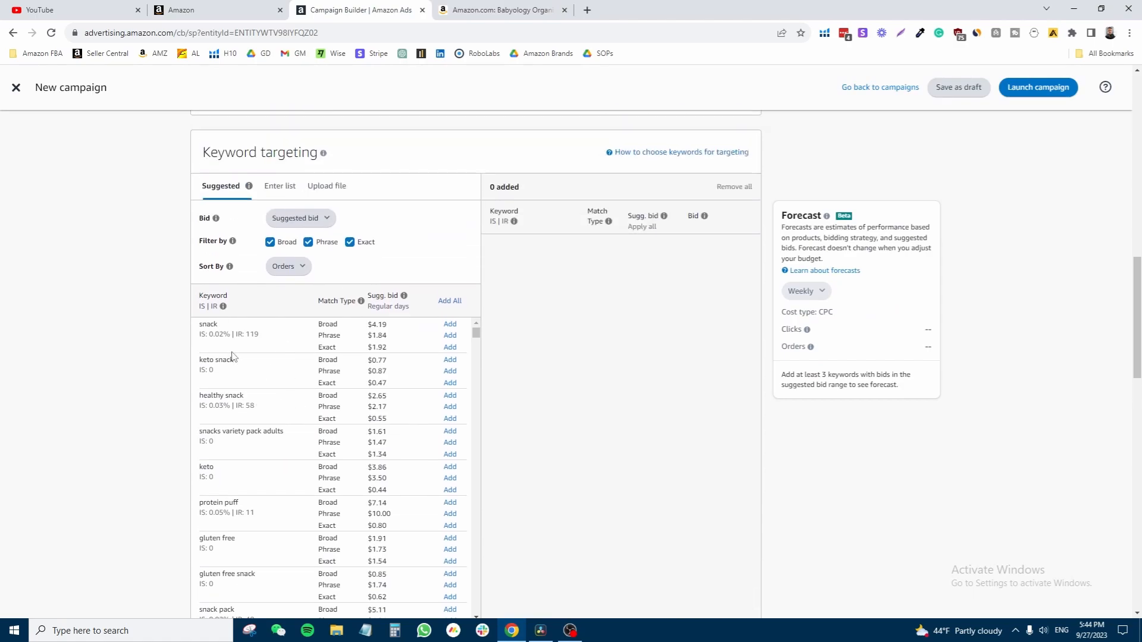
scroll(152, 383, down, 1)
scroll(152, 382, down, 1)
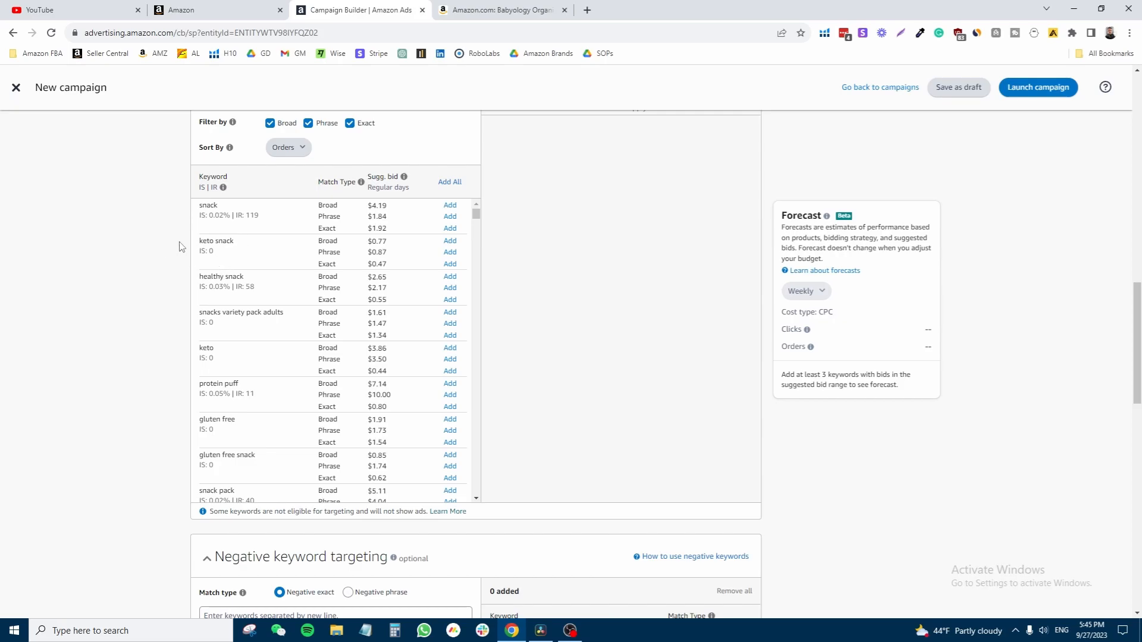
click(500, 9)
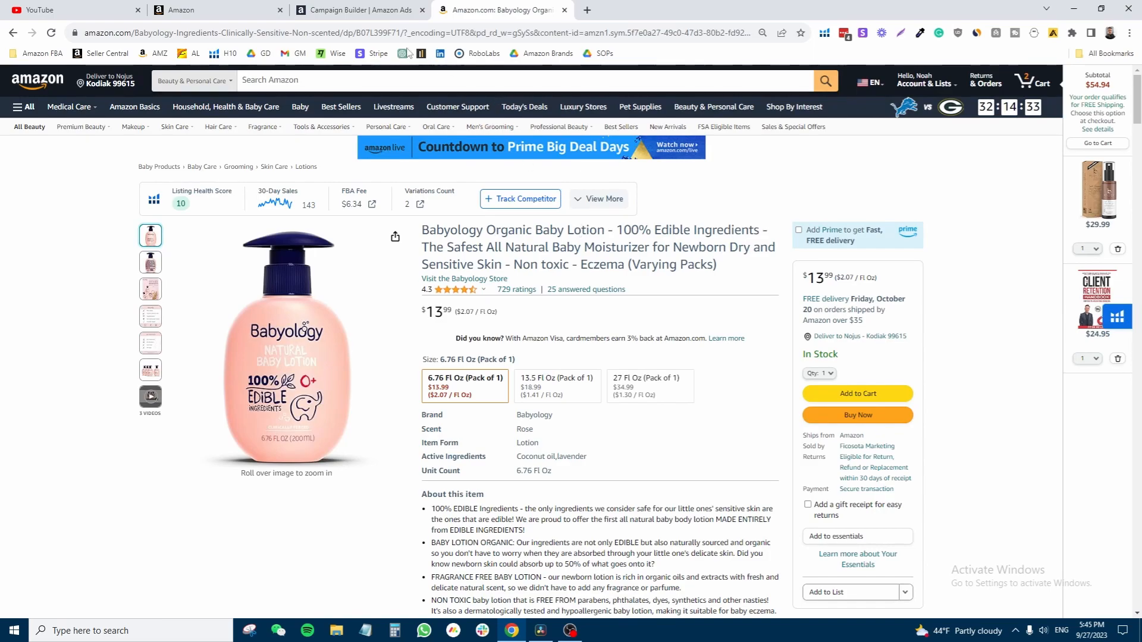
click(356, 10)
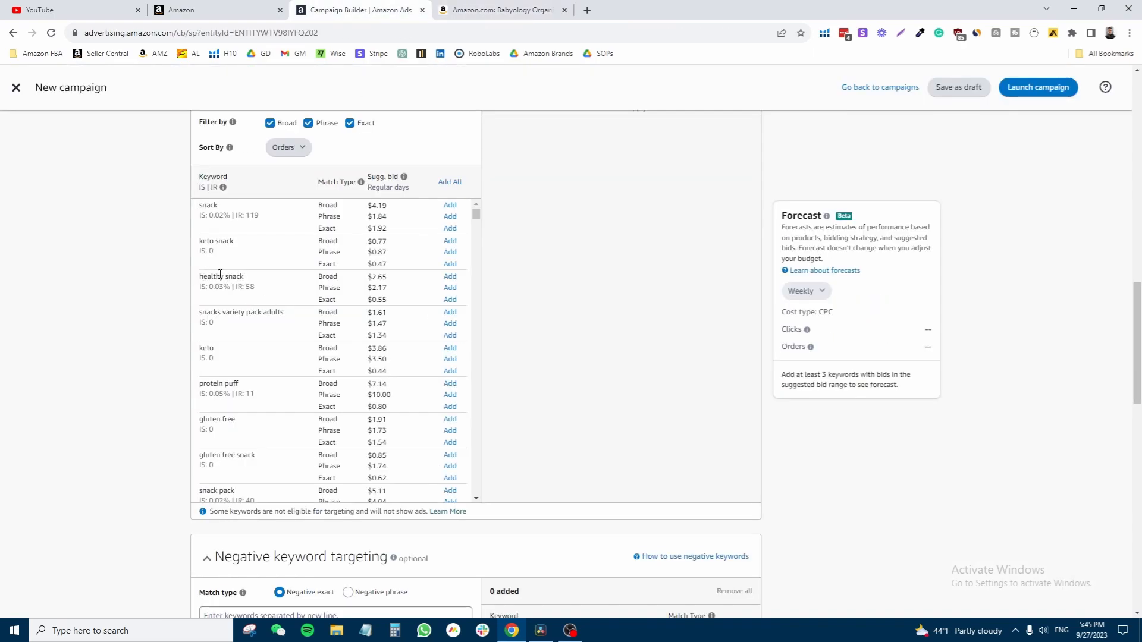
Review the ad group's setup from its settings and products down to the suggested keyword list.
scroll(250, 310, up, 8)
scroll(172, 410, down, 7)
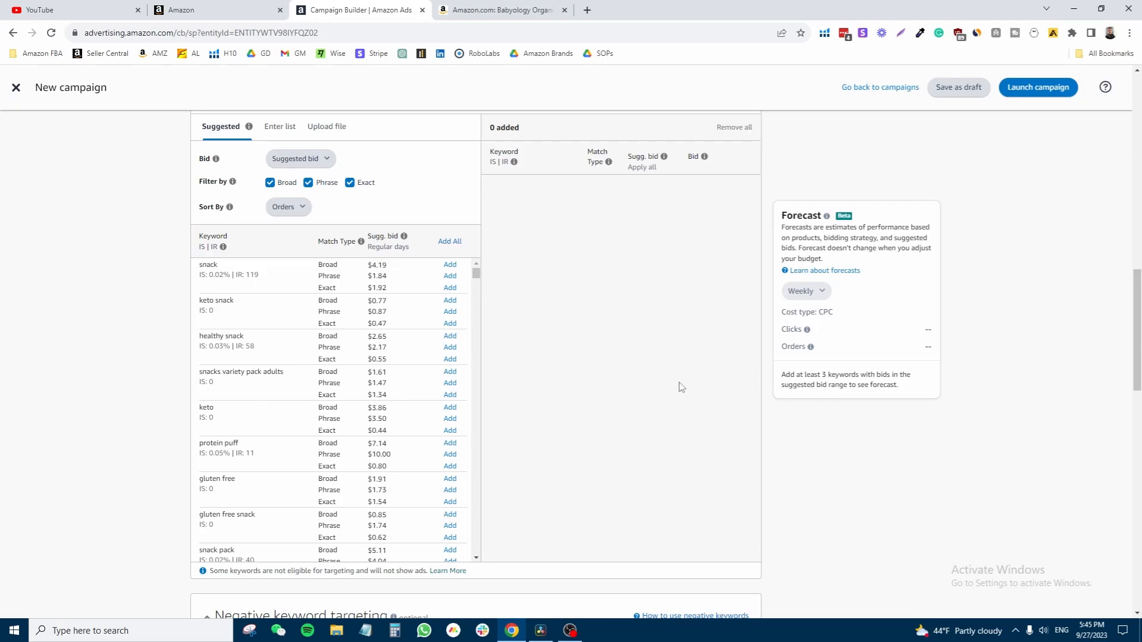
scroll(654, 390, up, 14)
scroll(553, 388, down, 12)
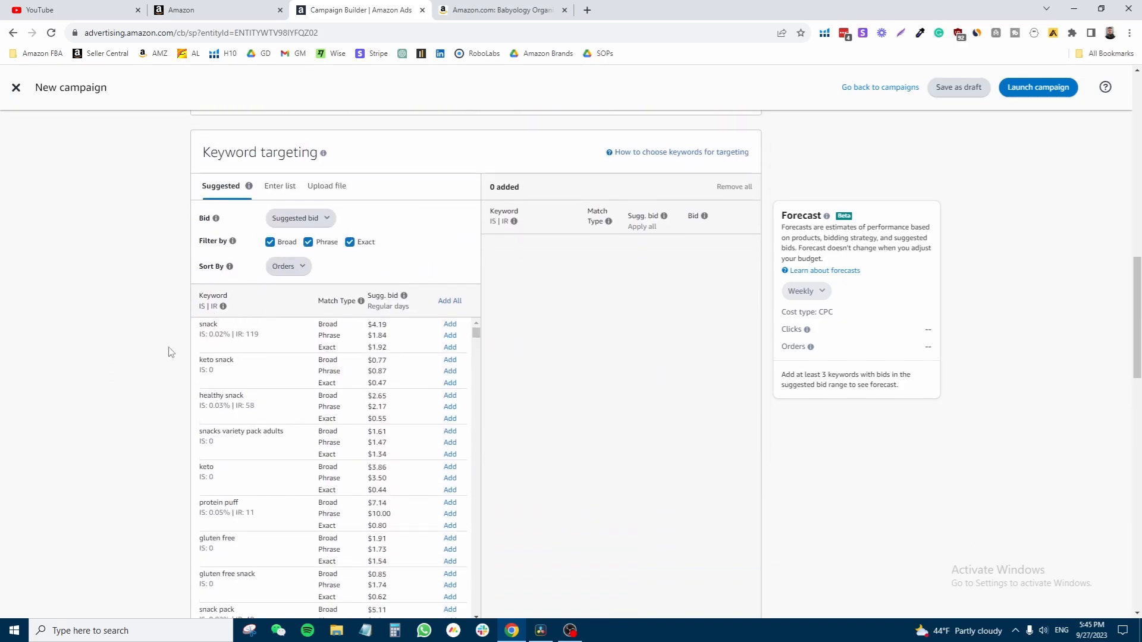
scroll(173, 339, down, 2)
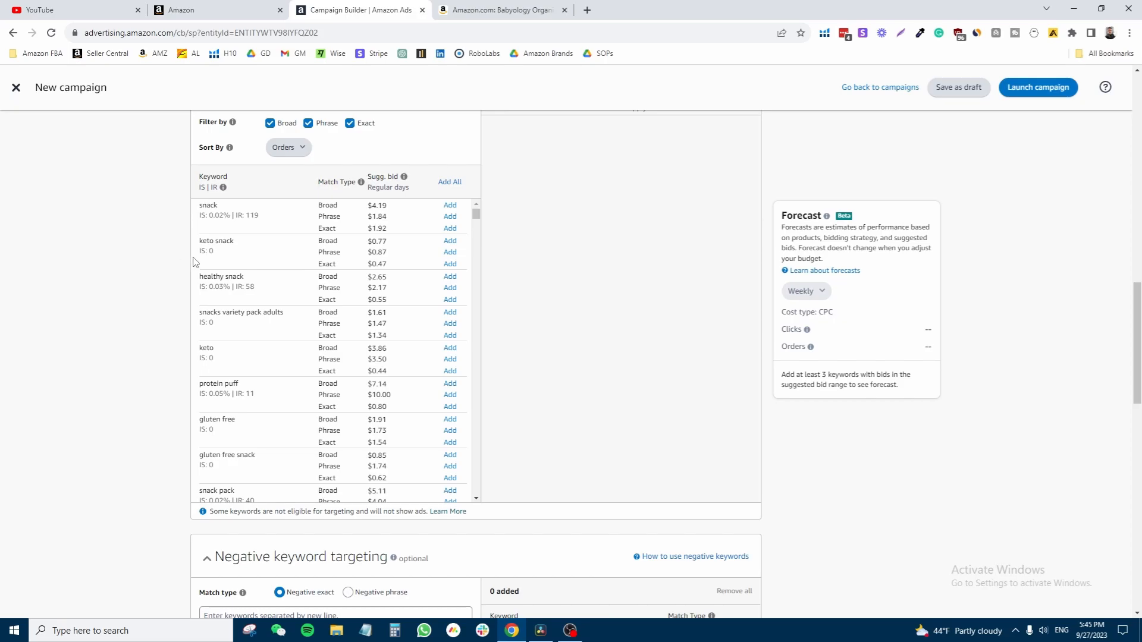
scroll(158, 301, up, 3)
scroll(181, 390, down, 2)
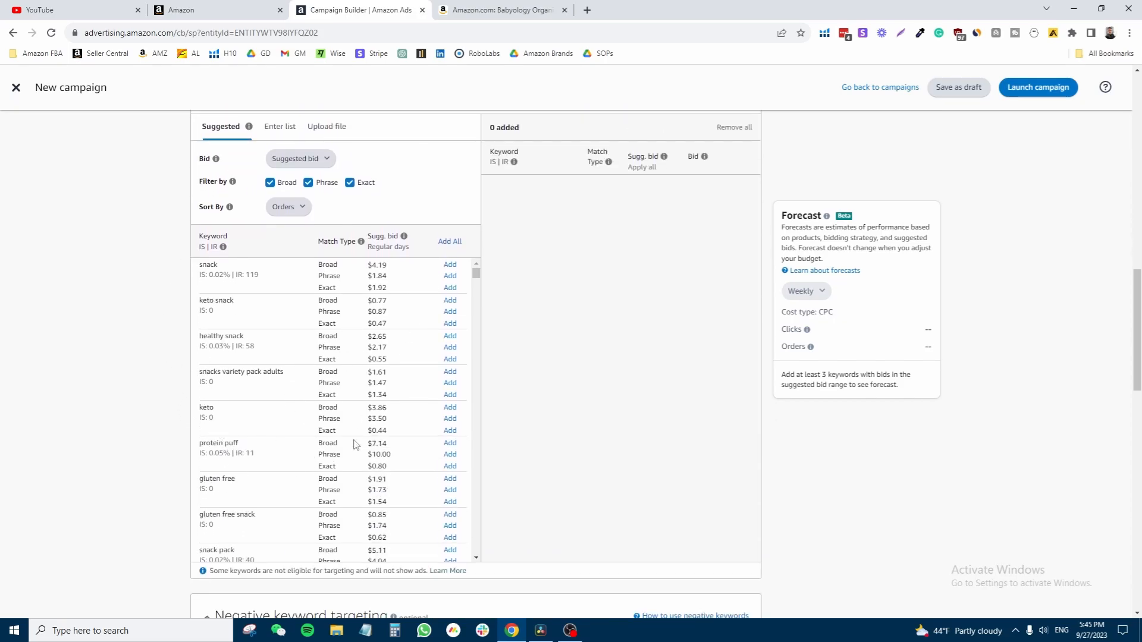
scroll(591, 390, up, 14)
scroll(272, 405, down, 13)
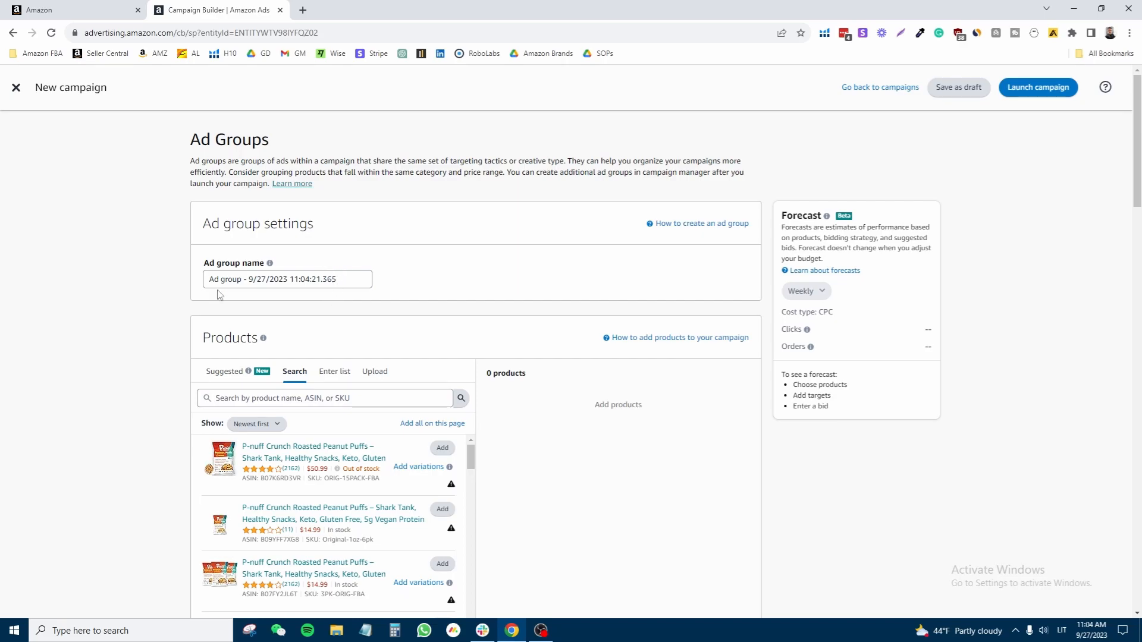
Replace the default ad group name with "Peanut Puffs - SP -".
drag(340, 279, 196, 278)
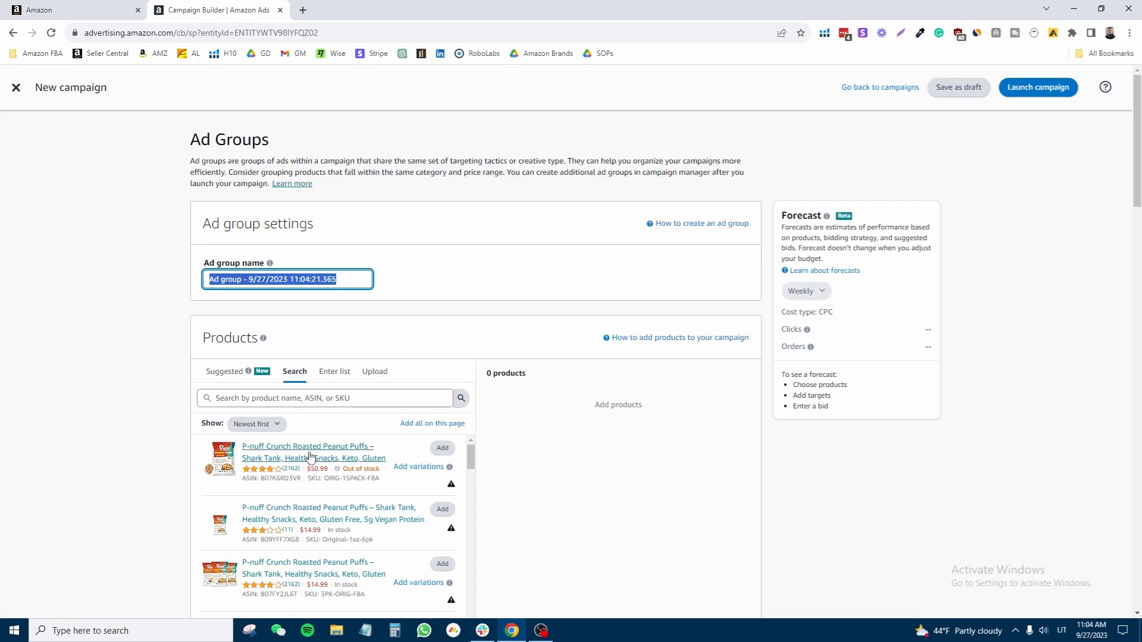
text(Peanut Puffs - SP)
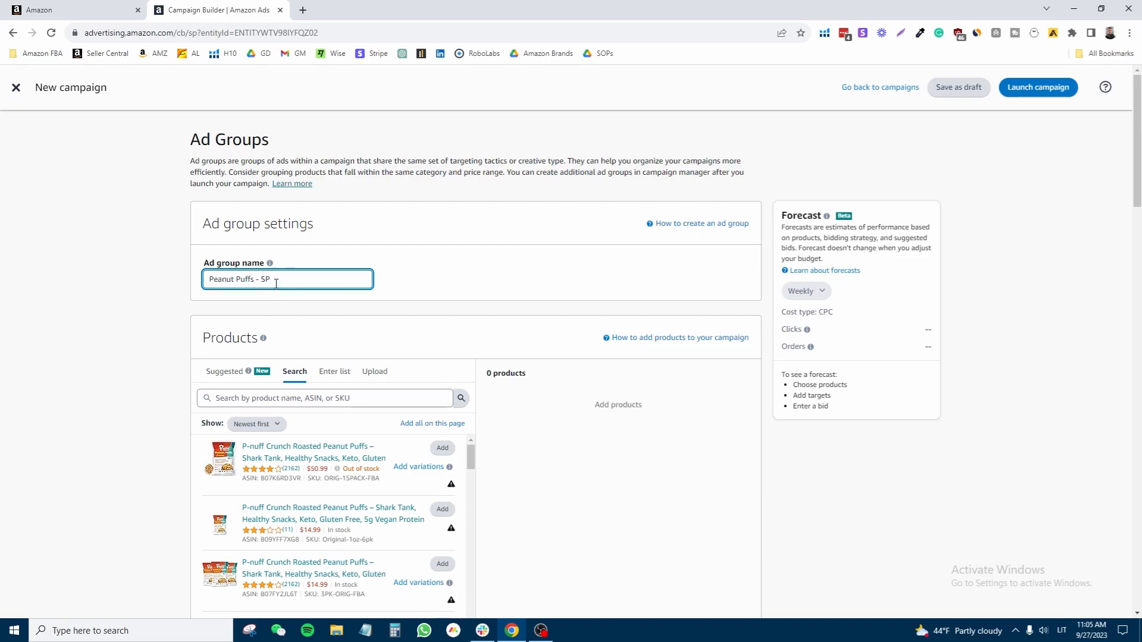
drag(274, 281, 256, 282)
click(256, 281)
Copy the first listed product's ASIN, B07K6RD3VR, and append it to the ad group name.
scroll(397, 310, down, 1)
double_click(290, 418)
right_click(290, 419)
click(315, 427)
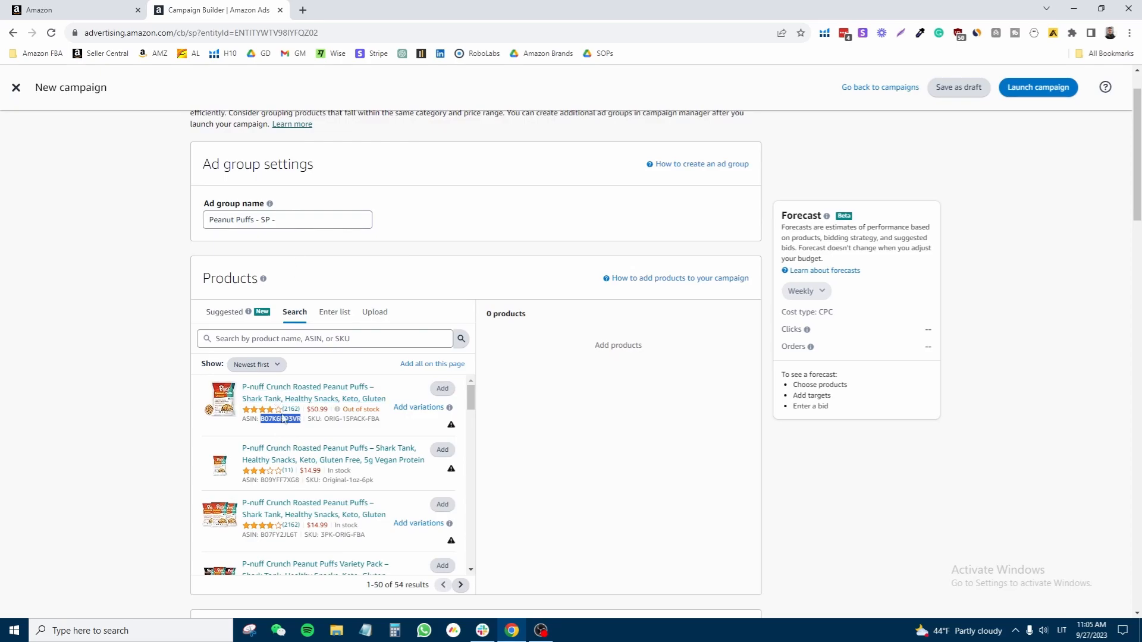
click(291, 230)
key(ctrl+v)
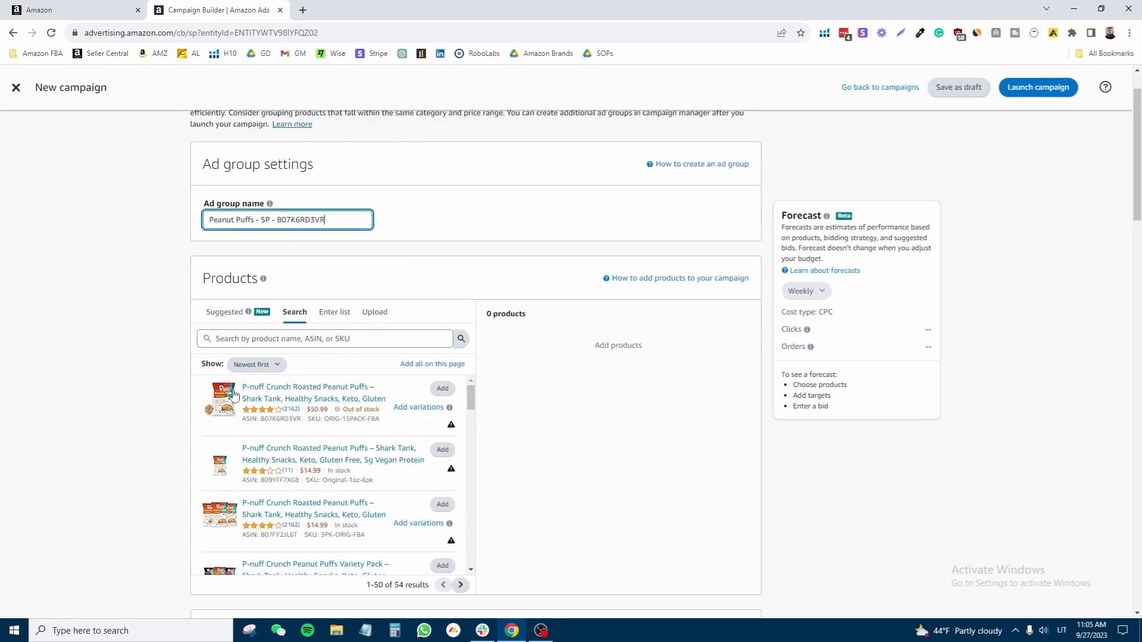
Append "Auto" after the ASIN in the ad group name.
double_click(291, 220)
click(337, 231)
click(334, 228)
text(Auto)
Add the P-nuff Crunch Roasted Peanut Puffs product with ASIN B07K6RD3VR to the ad group.
scroll(348, 238, down, 3)
scroll(357, 267, up, 3)
scroll(379, 336, down, 2)
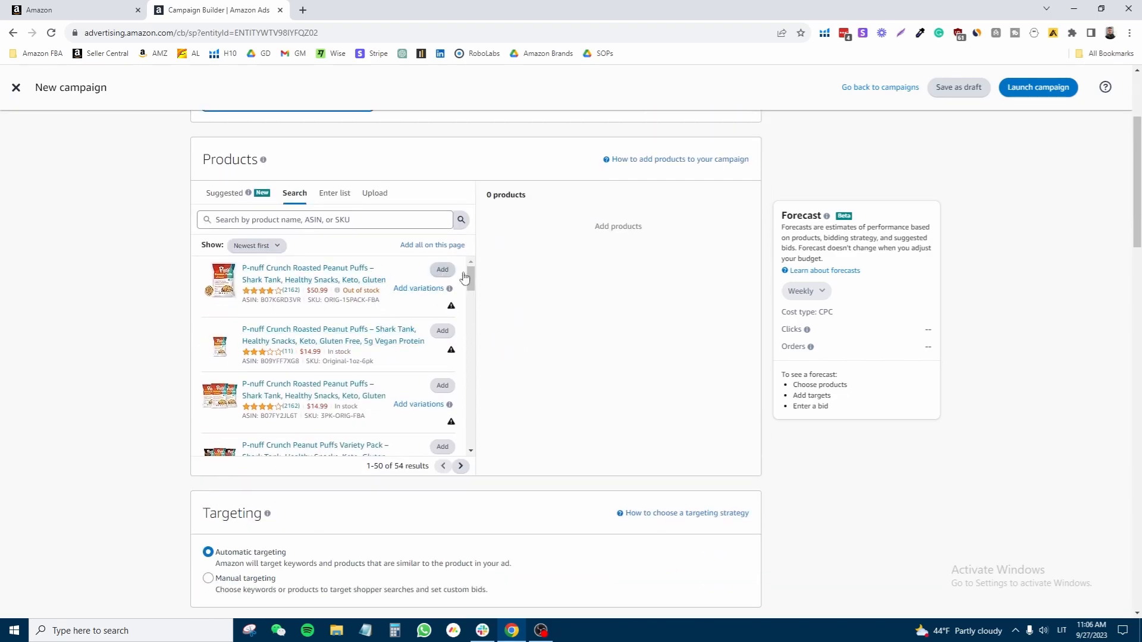
click(439, 271)
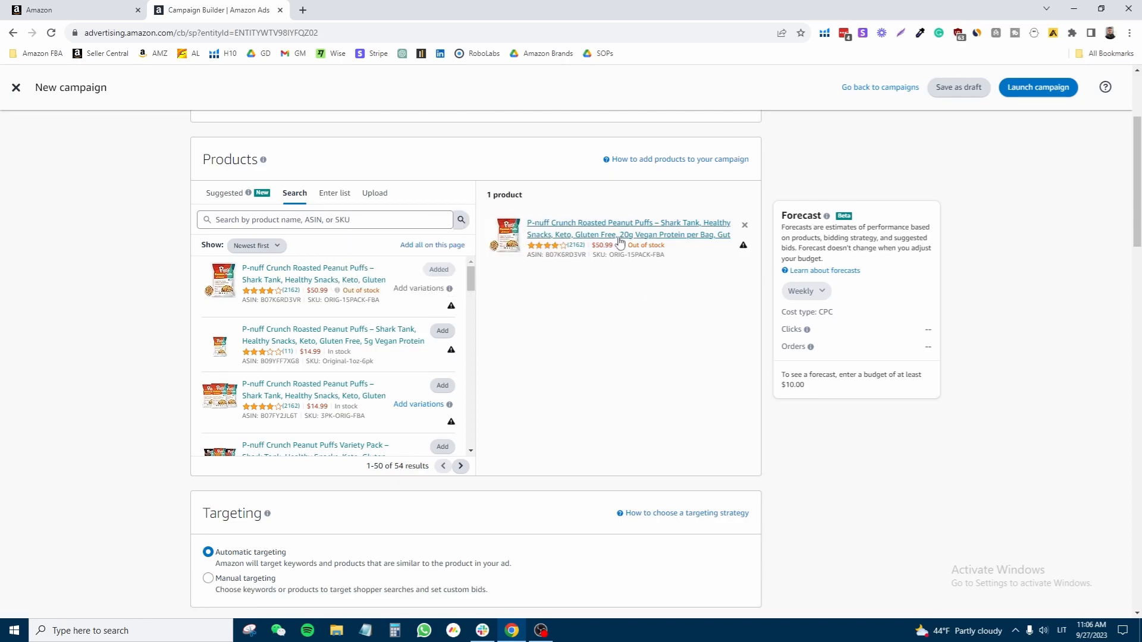
Keep automatic targeting and choose to set bids by targeting group instead of using a default bid.
scroll(536, 400, down, 5)
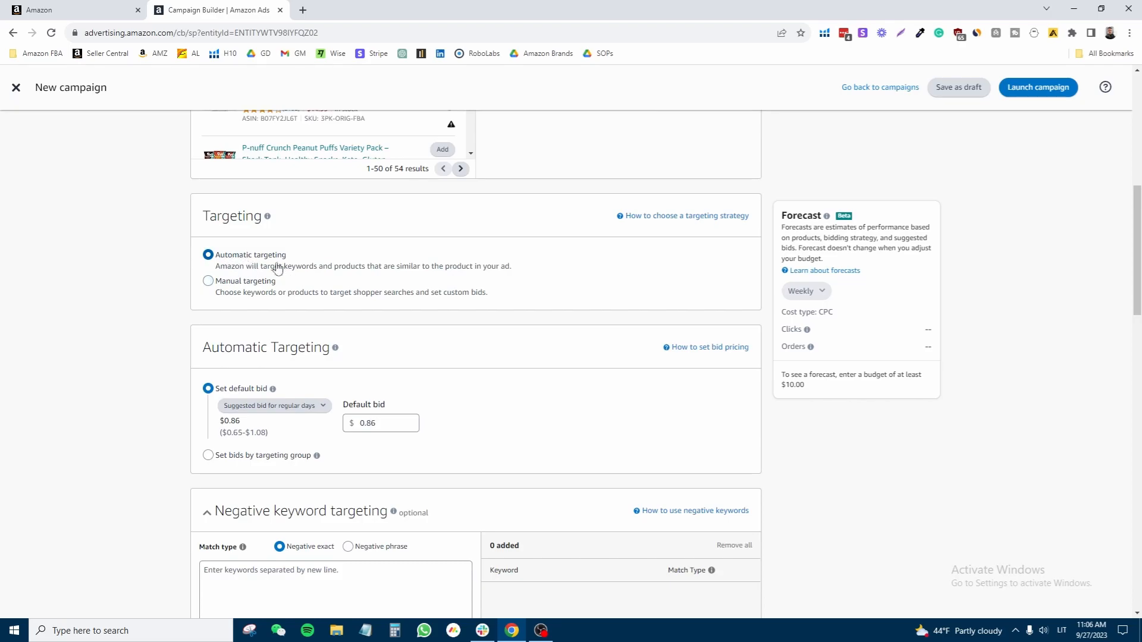
scroll(250, 266, down, 2)
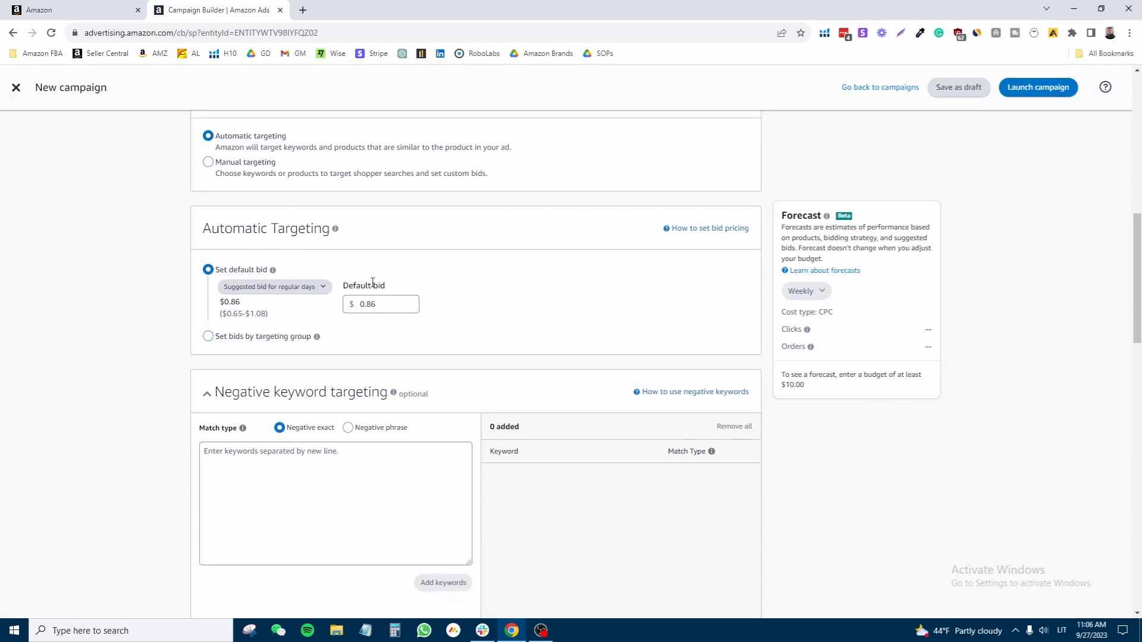
scroll(350, 265, down, 1)
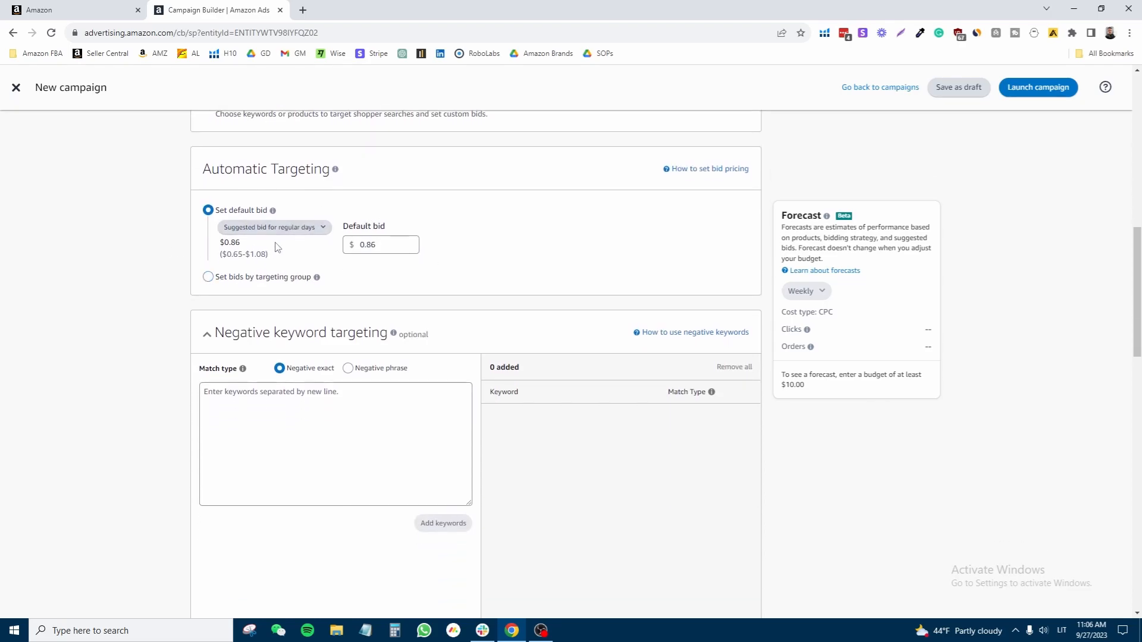
click(264, 277)
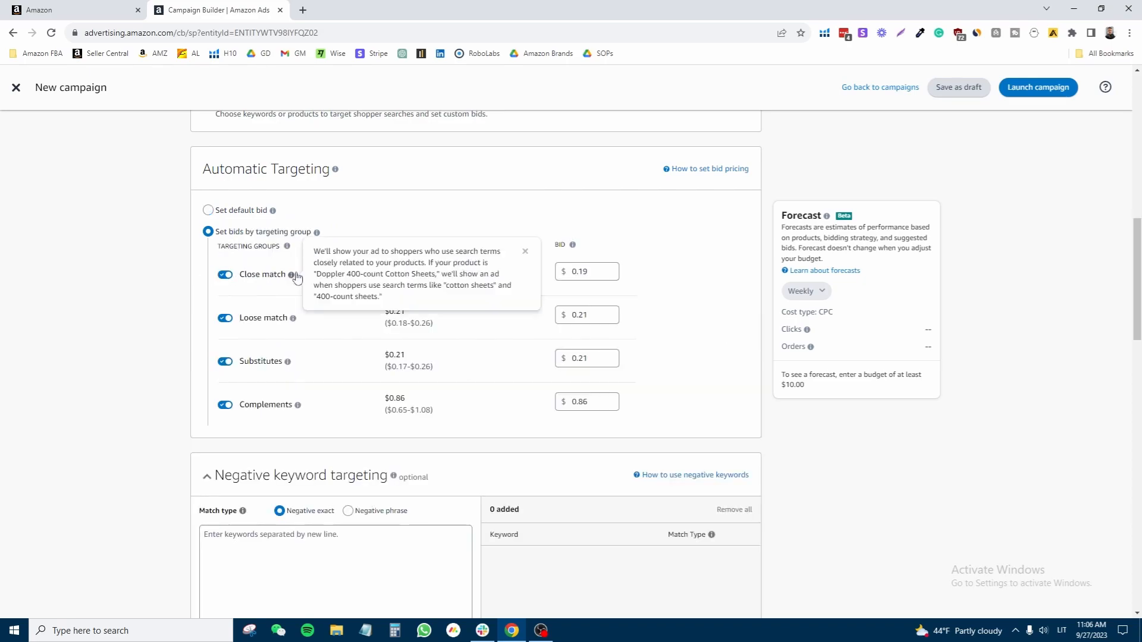
click(208, 211)
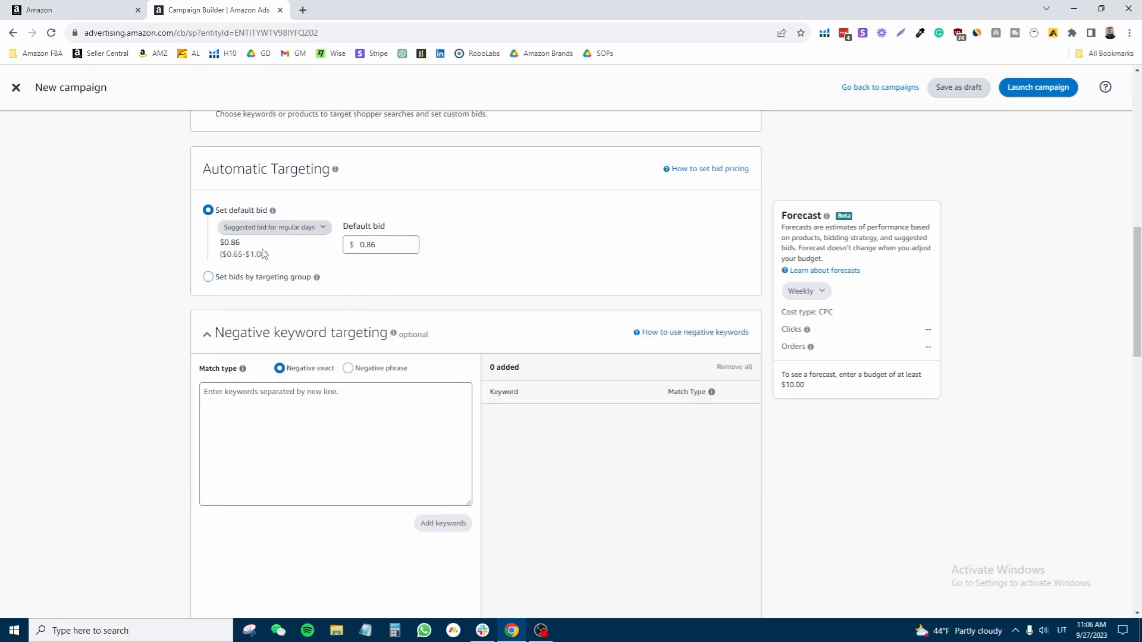
click(256, 277)
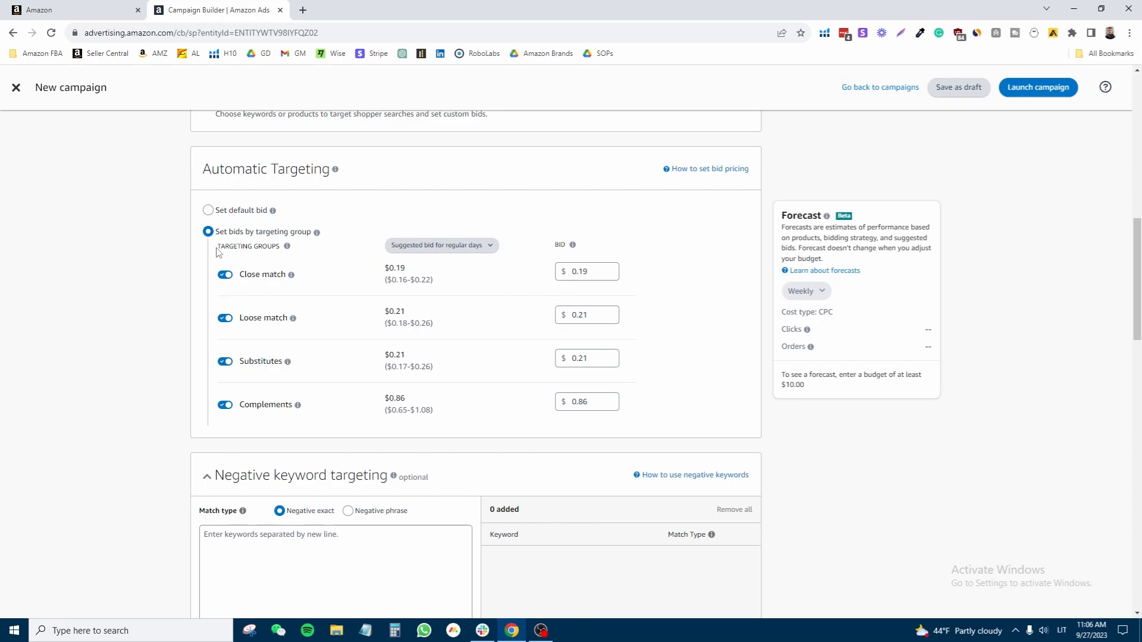
Read the explanations of targeting groups and the close match group in the automatic targeting section.
mouse_move(286, 251)
mouse_move(292, 277)
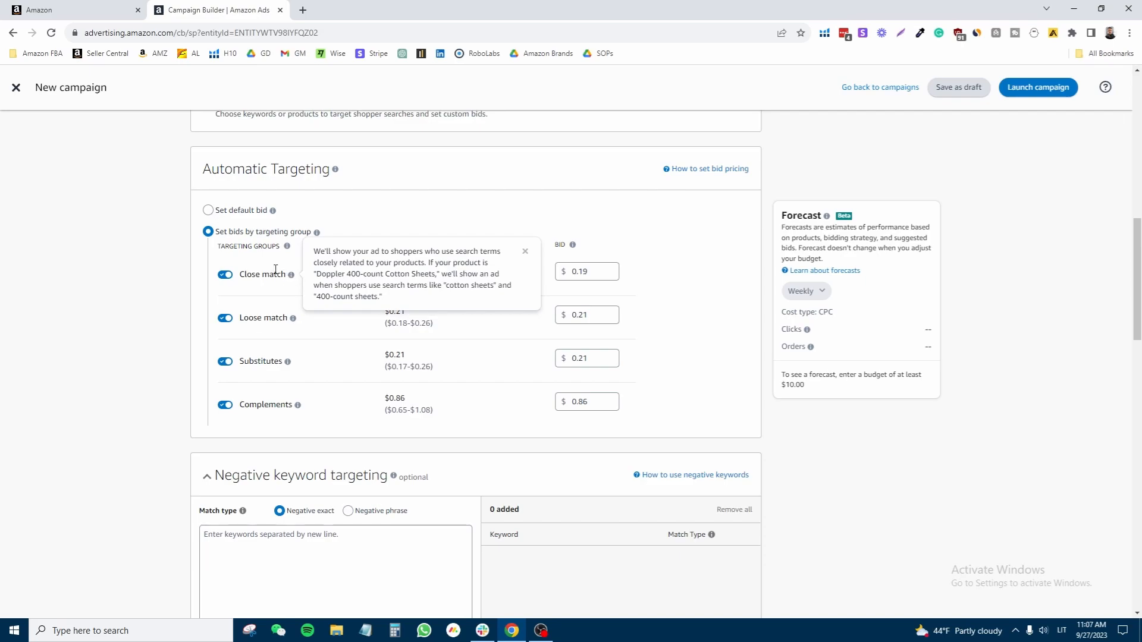
mouse_move(288, 250)
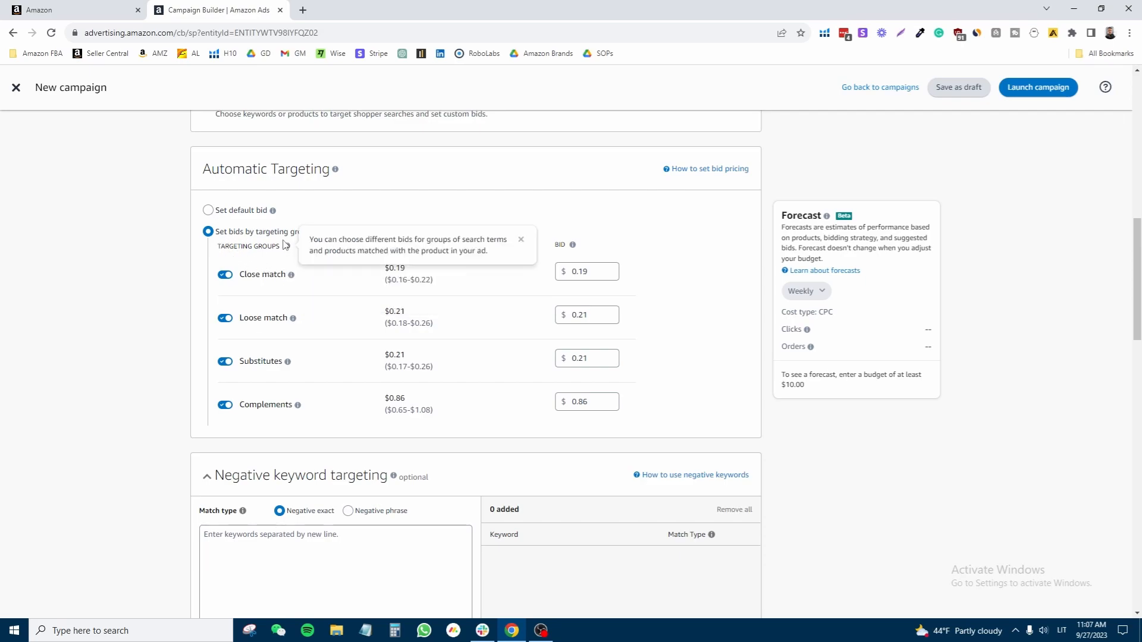
mouse_move(291, 276)
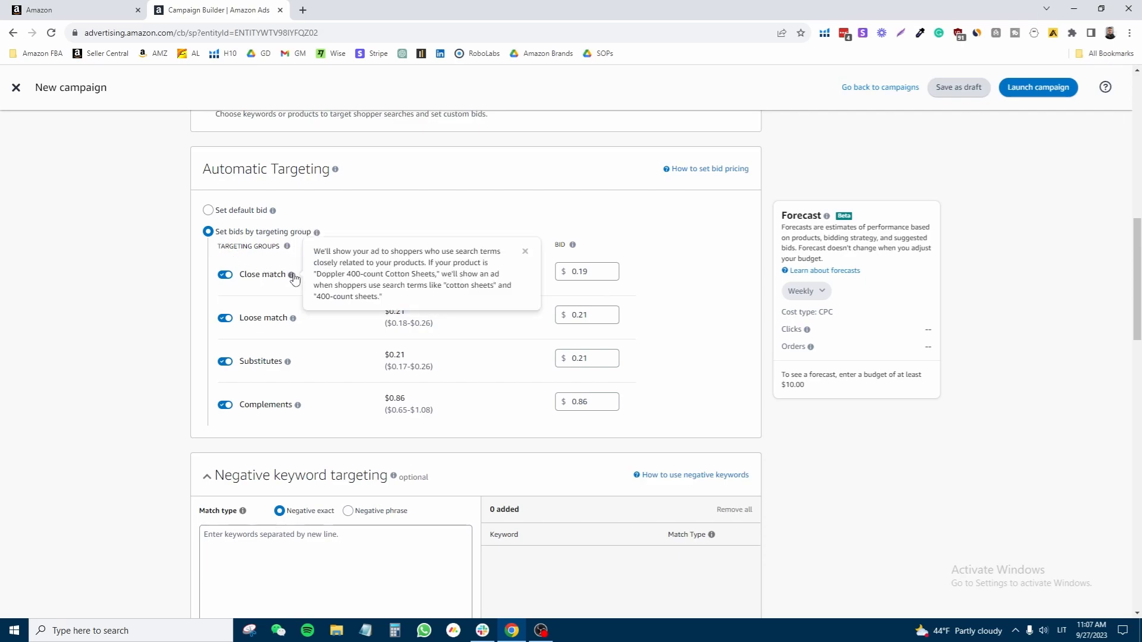
Read the explanations of the loose match and substitutes targeting groups and of the bid column.
mouse_move(294, 324)
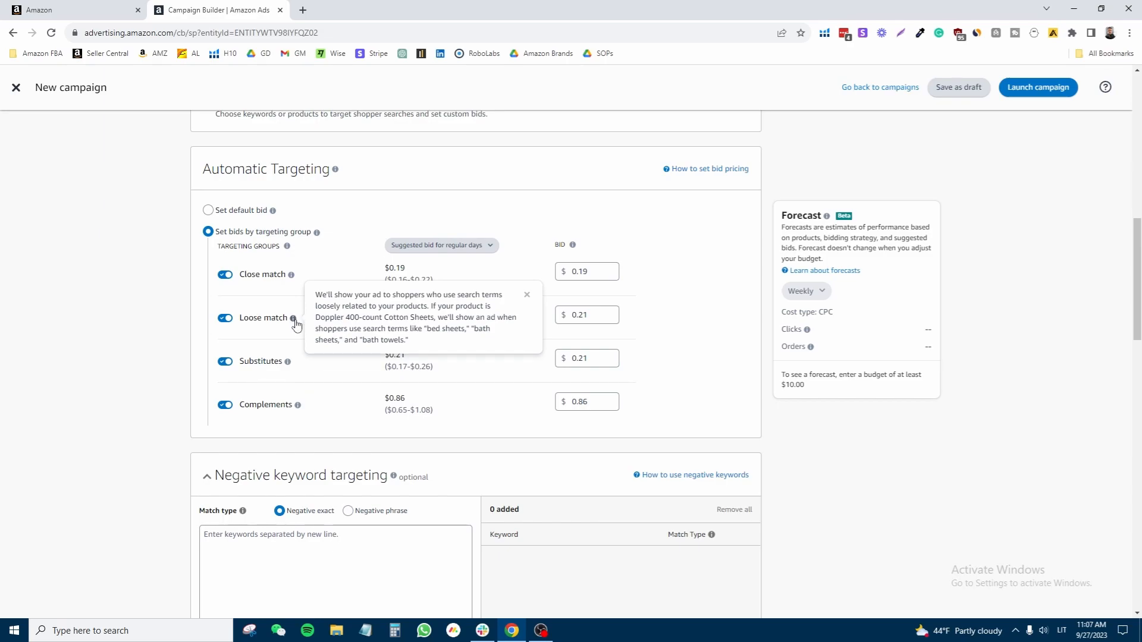
mouse_move(290, 367)
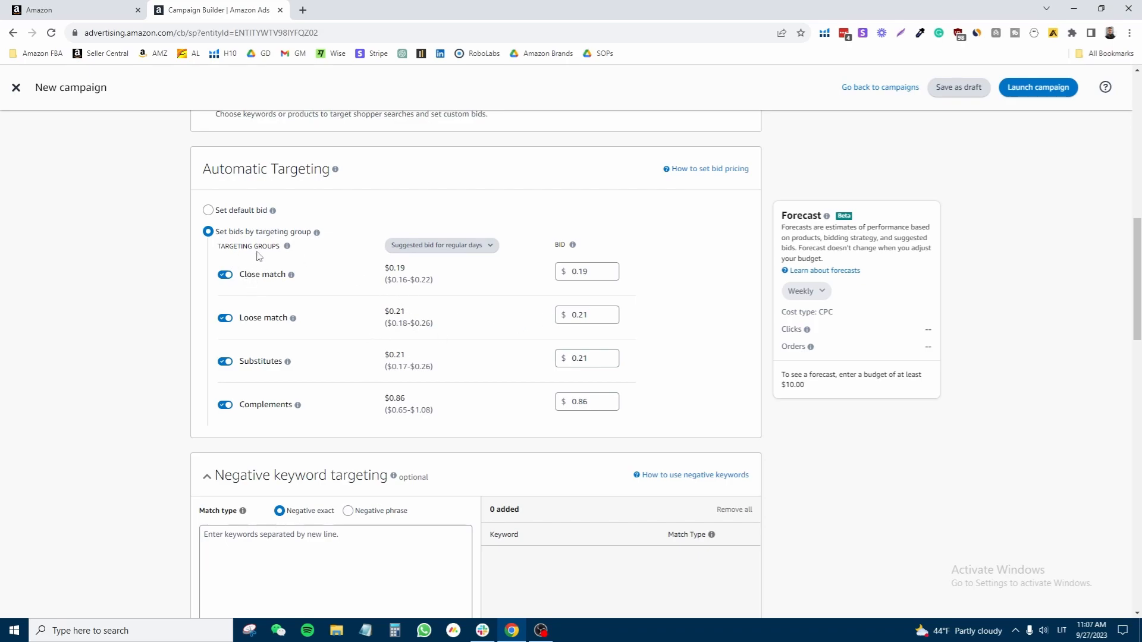
mouse_move(570, 246)
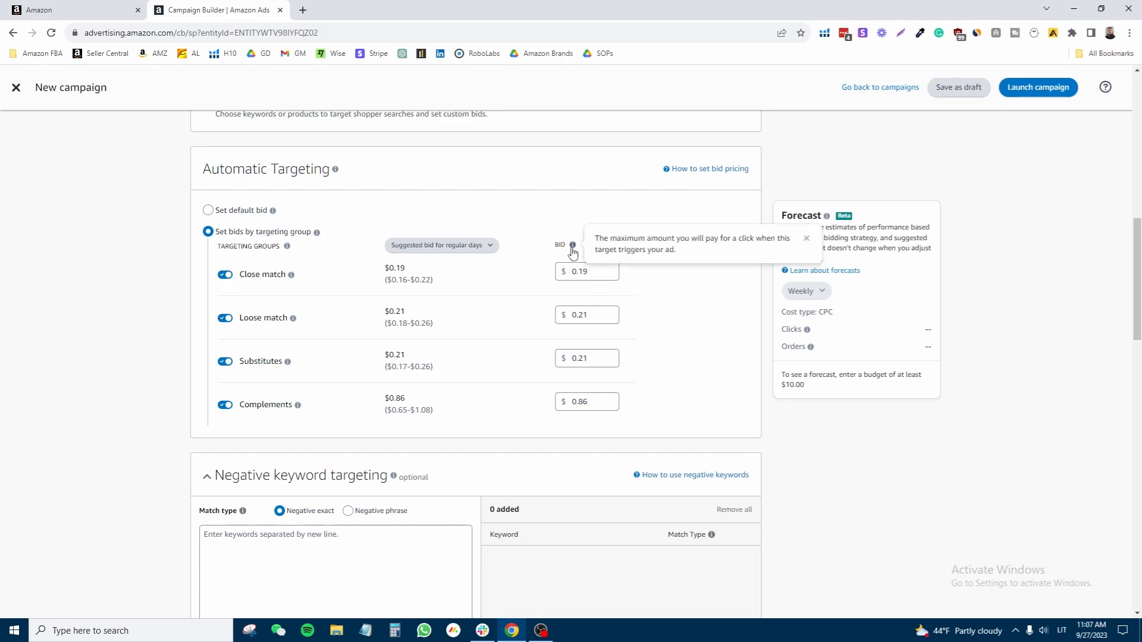
Compare the default bid option with the bids by targeting group in the automatic targeting section.
click(208, 210)
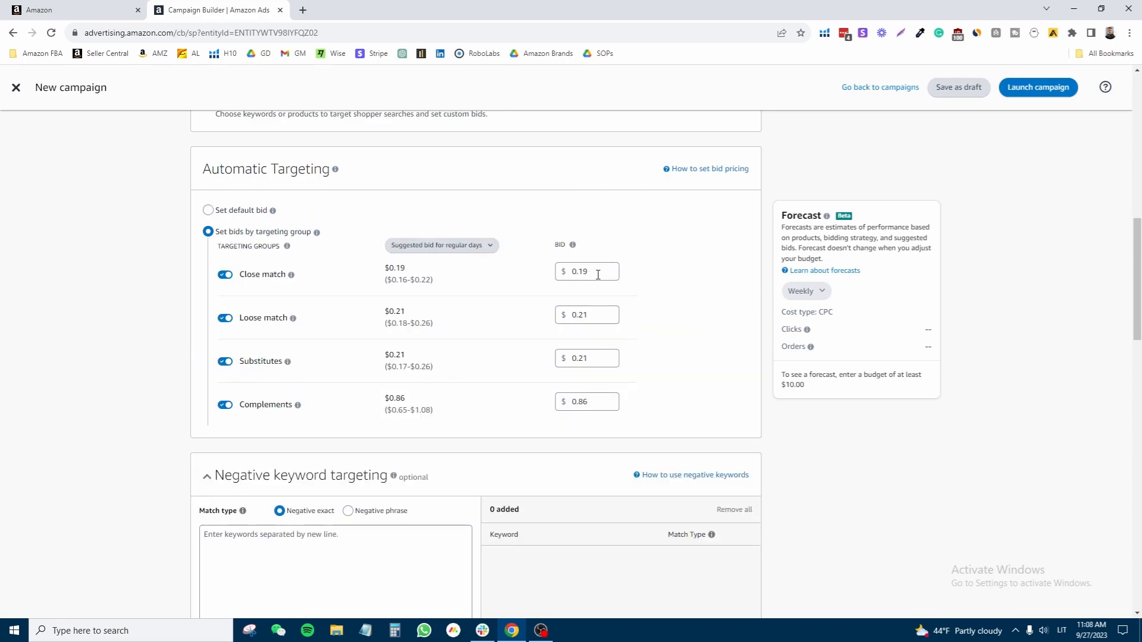
click(208, 210)
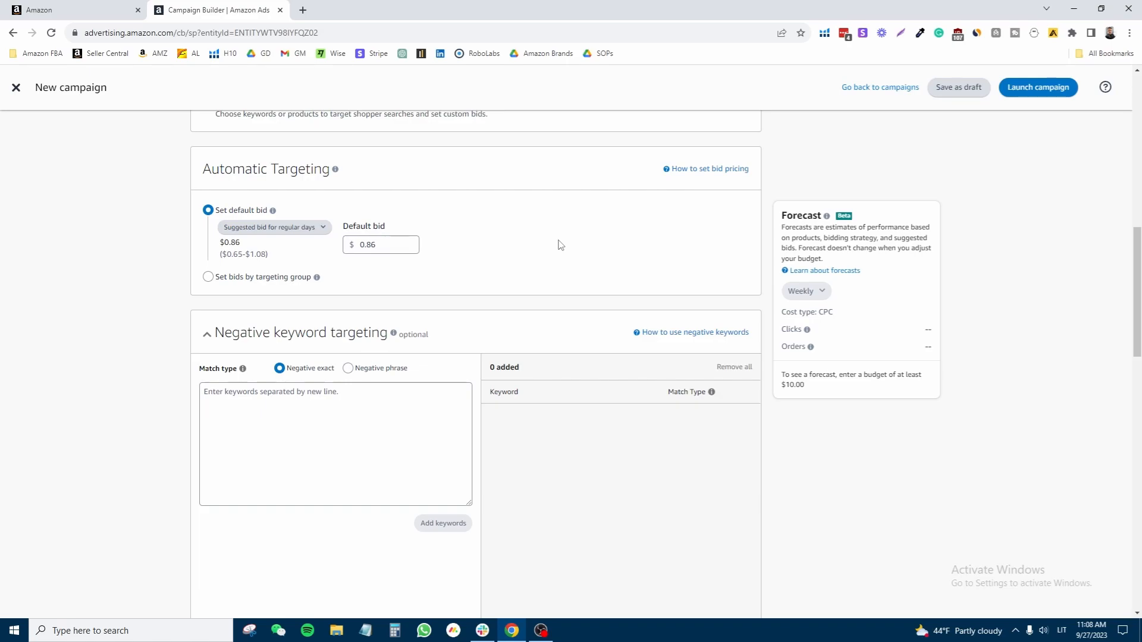
click(300, 278)
click(208, 210)
click(211, 277)
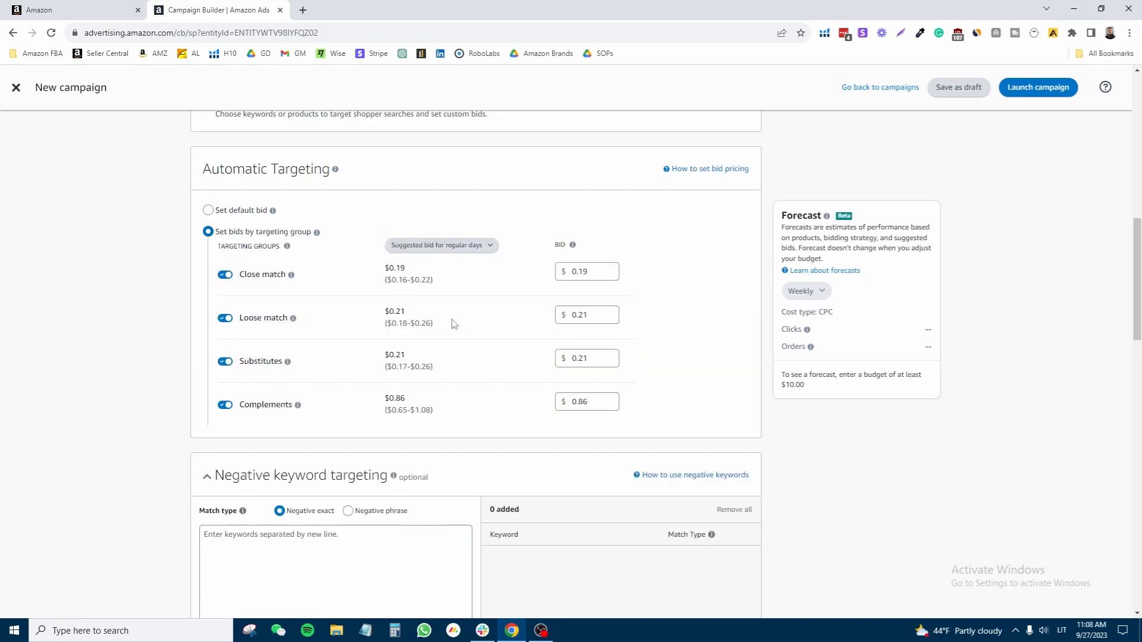
Use a default bid for automatic targeting instead of bids by targeting group, keeping the suggested amount.
click(261, 212)
drag(381, 245, 351, 243)
click(375, 241)
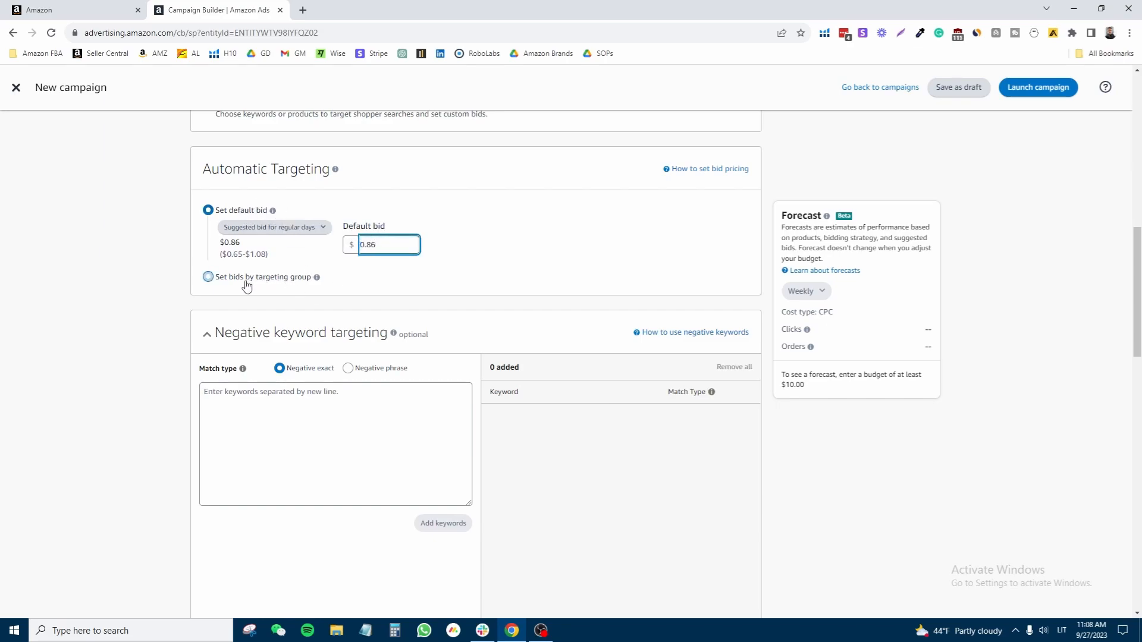
drag(378, 245, 357, 245)
click(373, 244)
click(379, 243)
scroll(398, 333, up, 2)
mouse_move(219, 359)
mouse_down()
mouse_move(276, 374)
mouse_move(219, 361)
mouse_up()
click(277, 375)
click(378, 367)
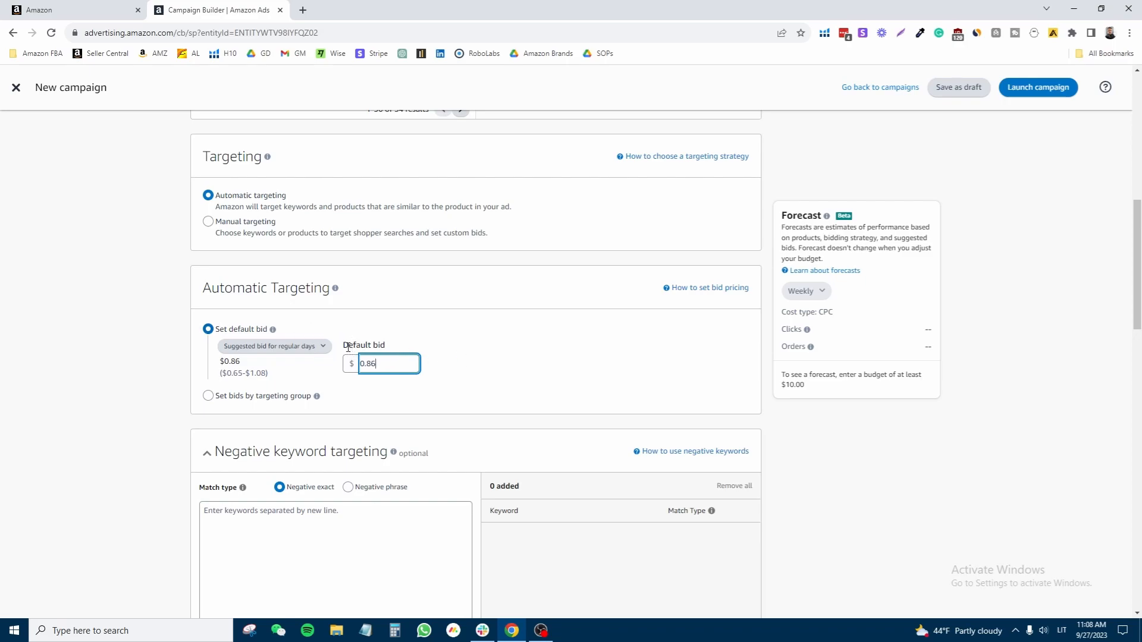
Review the optional negative keyword targeting and negative product targeting sections without adding any exclusions.
scroll(383, 365, down, 4)
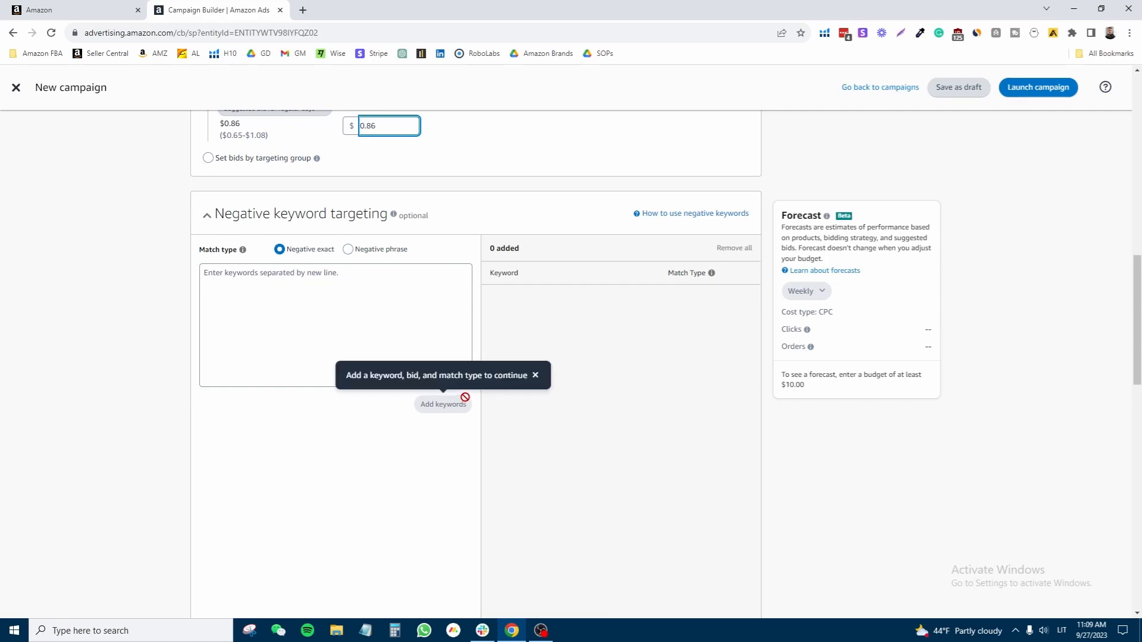
scroll(333, 357, down, 2)
scroll(273, 371, up, 3)
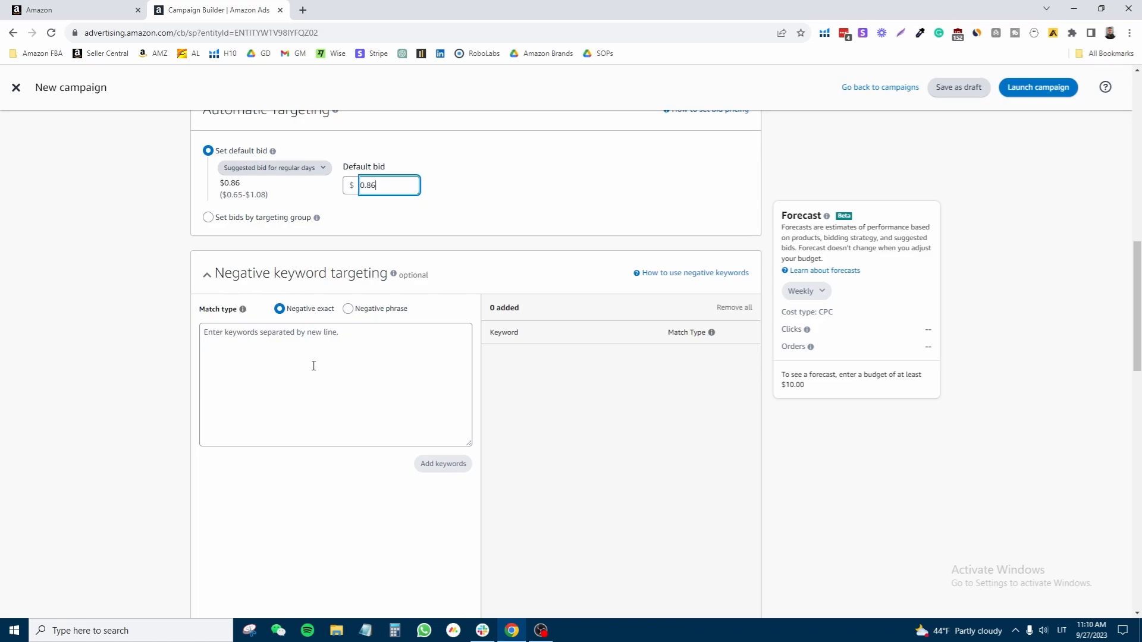
scroll(337, 377, down, 2)
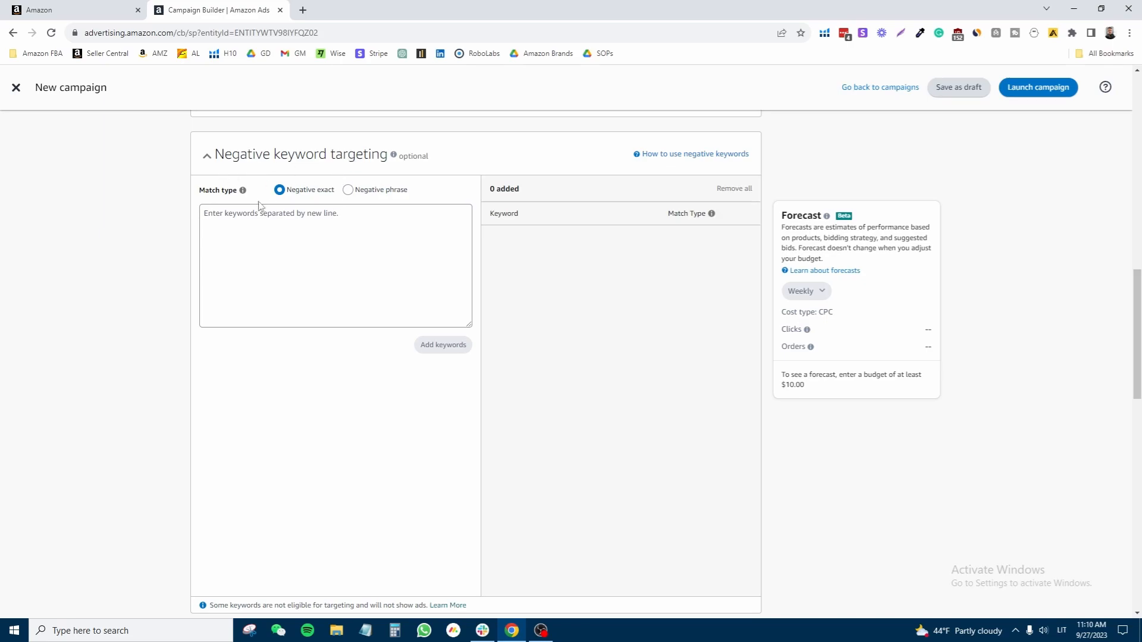
scroll(400, 219, down, 7)
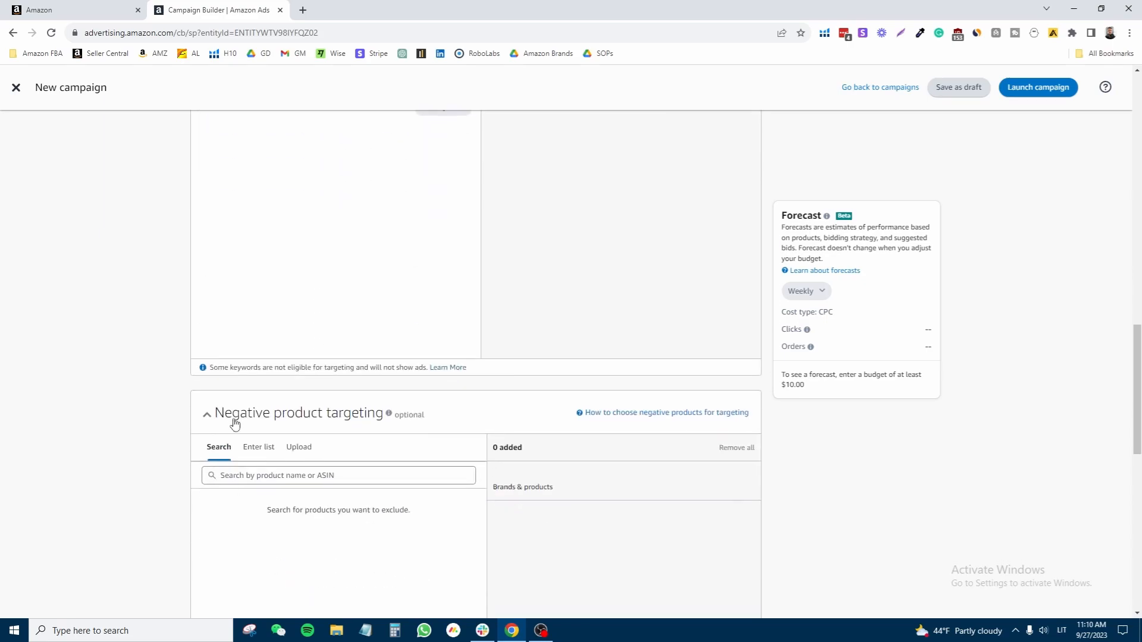
scroll(295, 481, down, 5)
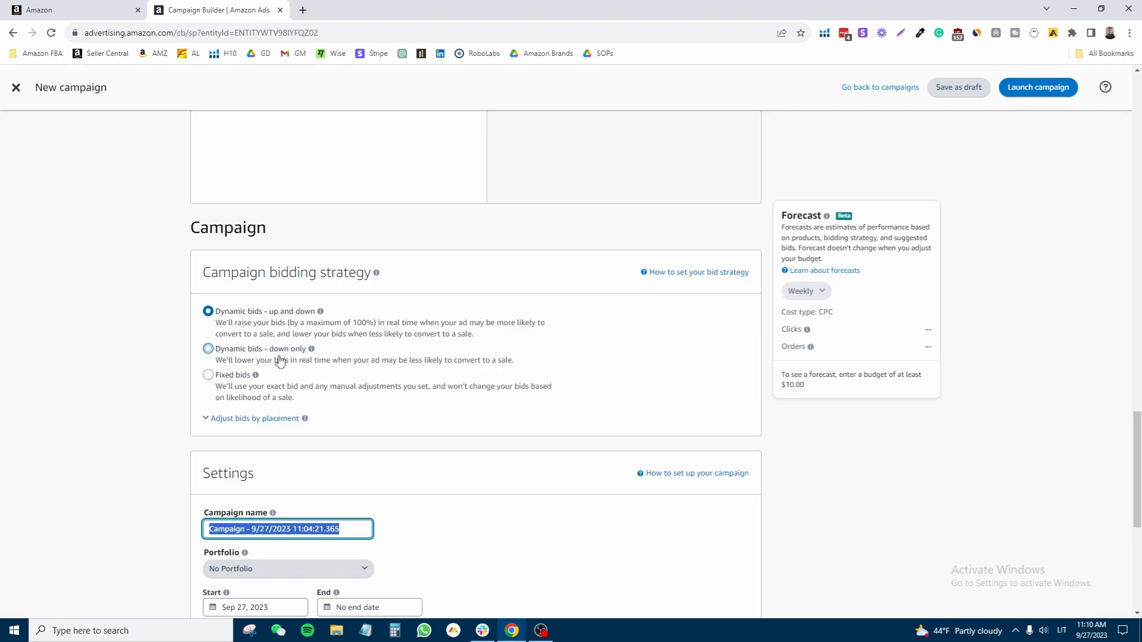
Set the campaign bidding strategy to "Dynamic bids - down only" and check the default bid against it.
click(233, 351)
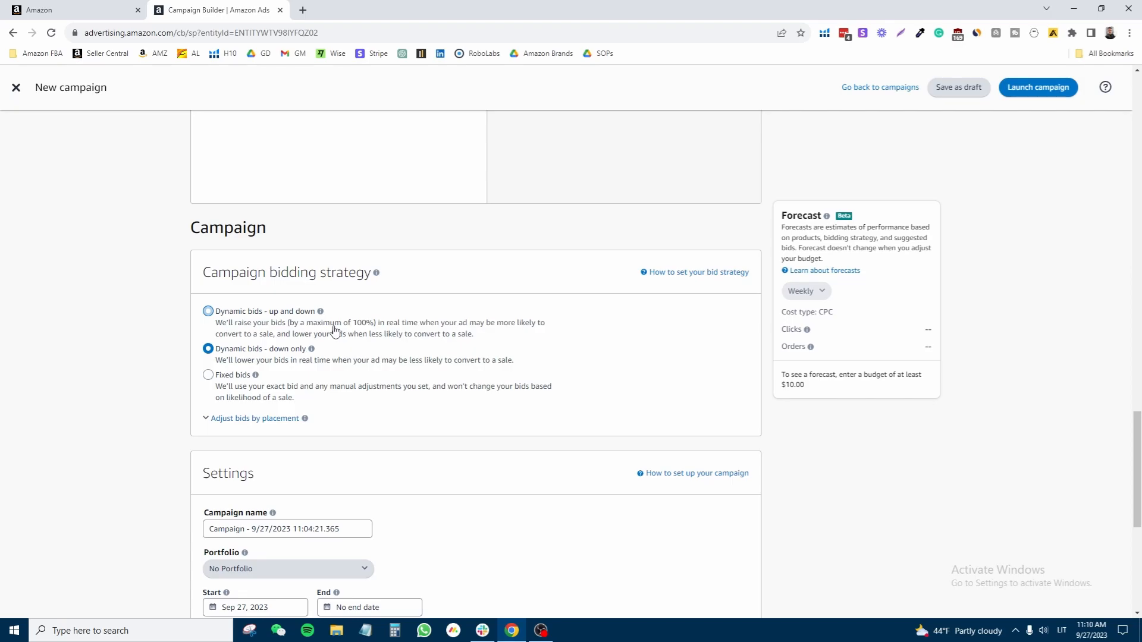
scroll(374, 299, up, 1)
scroll(363, 296, up, 4)
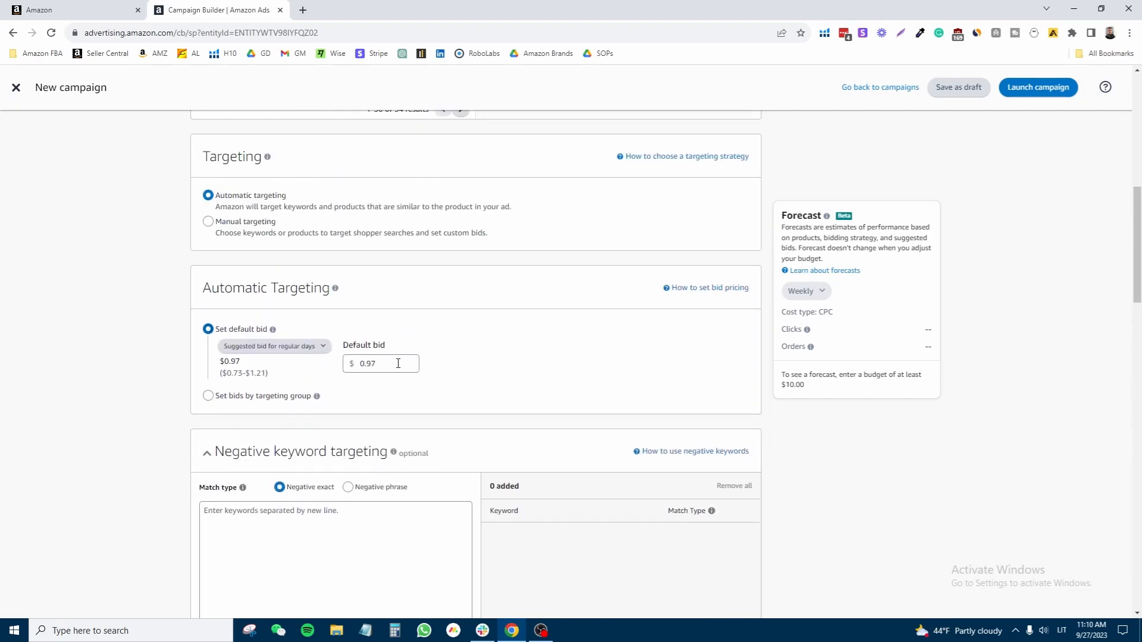
drag(380, 364, 357, 368)
click(368, 367)
scroll(437, 414, down, 17)
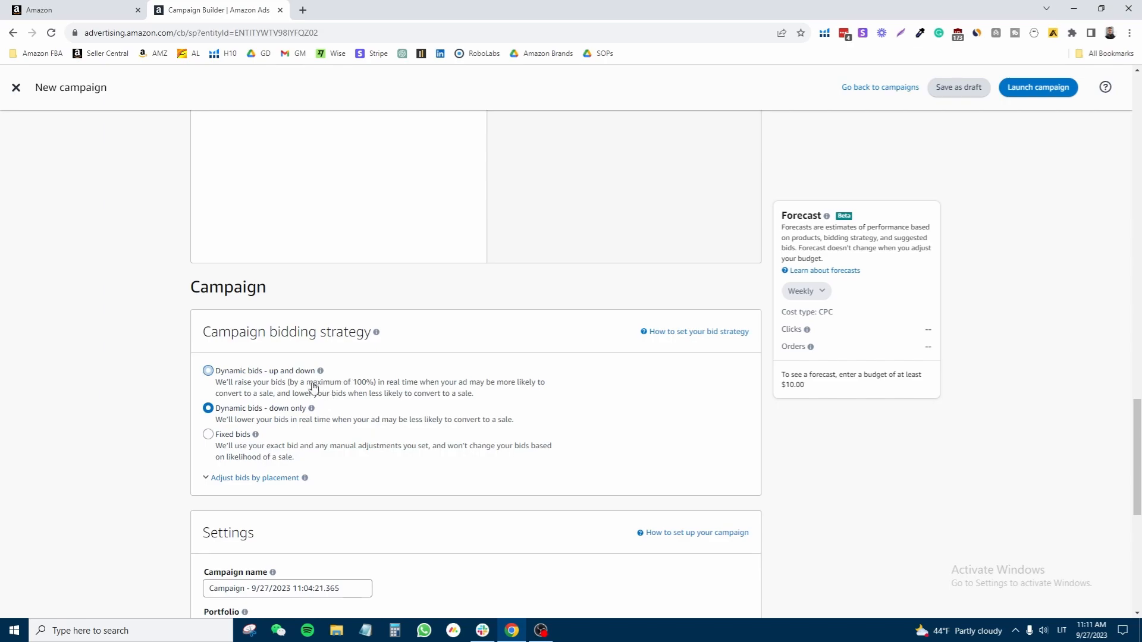
mouse_move(320, 372)
click(264, 408)
Check the campaign settings and copy the full ad group name "Peanut Puffs - SP - B07K6RD3VR - Auto".
scroll(348, 414, down, 7)
scroll(505, 275, up, 3)
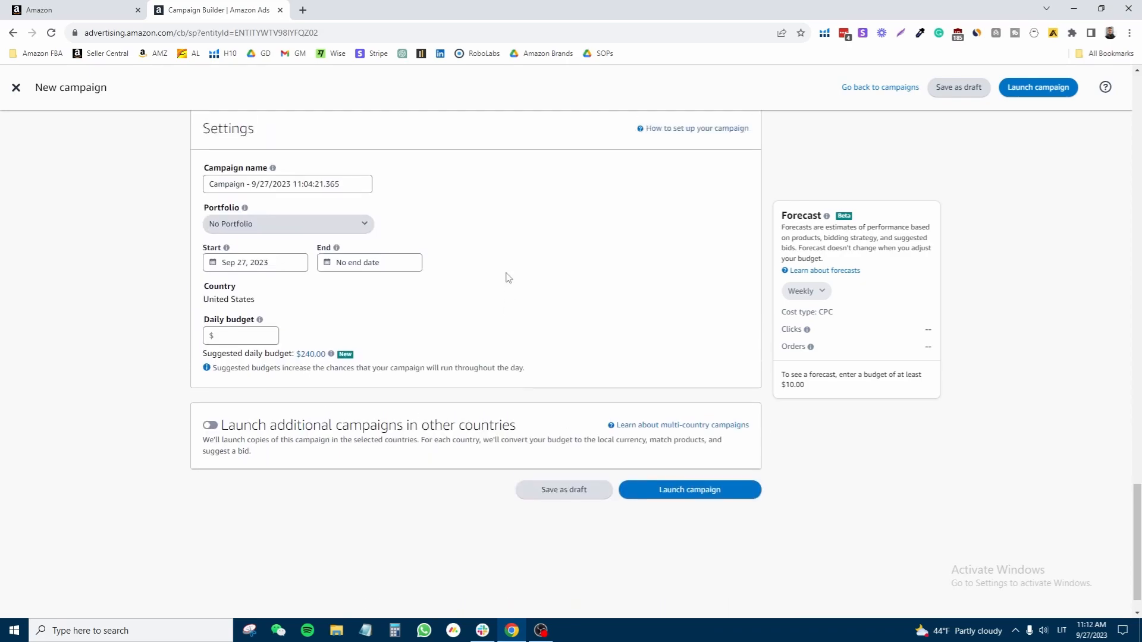
scroll(294, 327, down, 1)
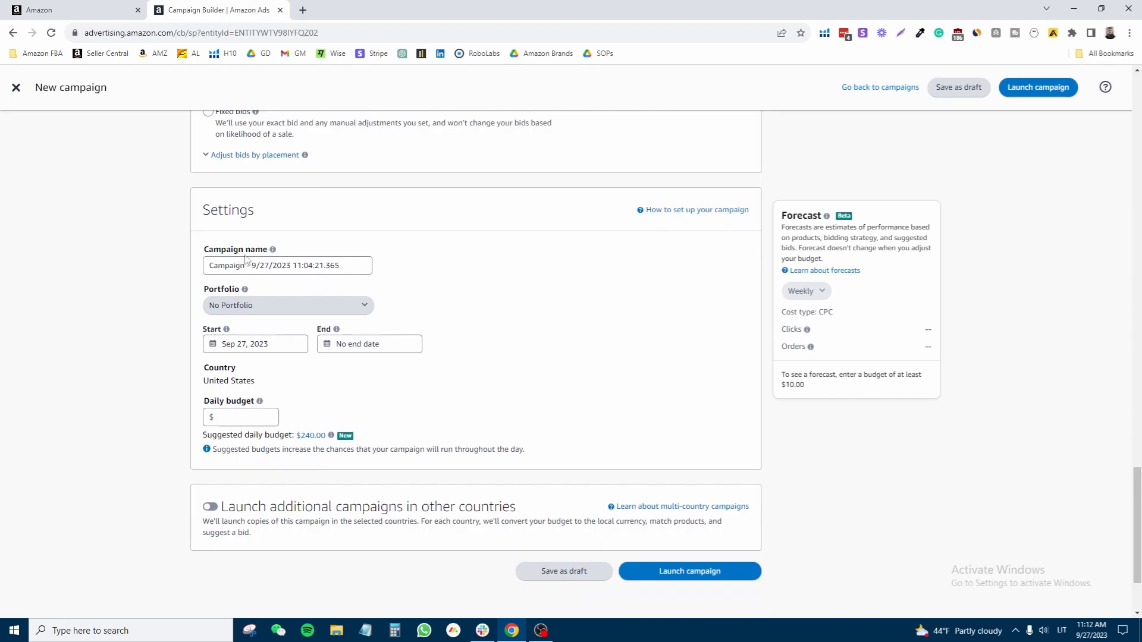
mouse_move(272, 249)
scroll(416, 357, up, 4)
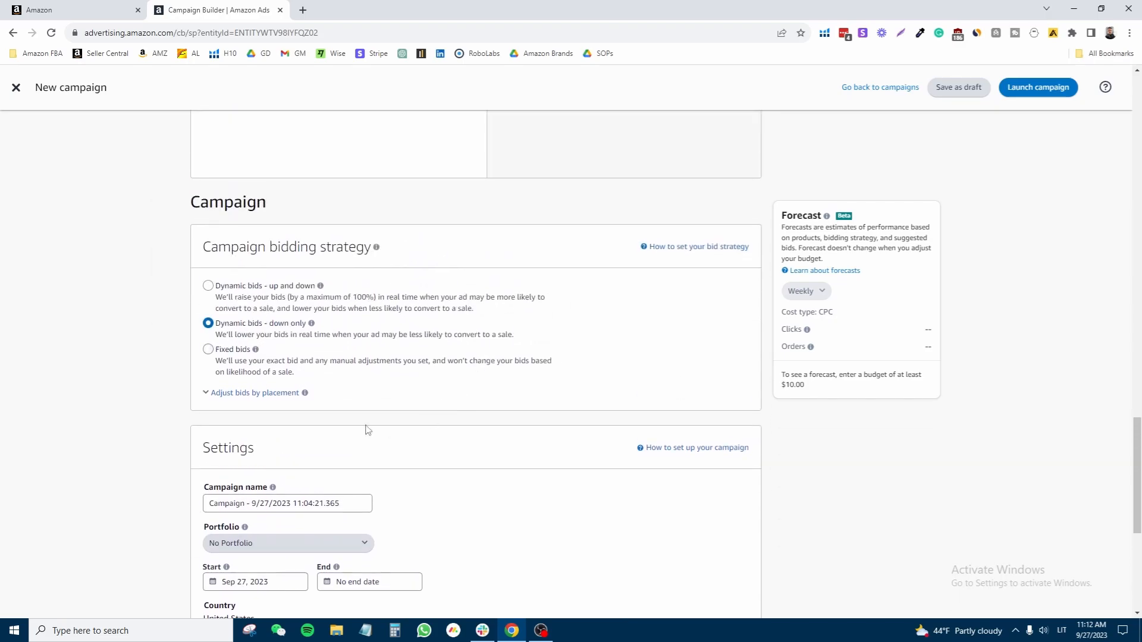
scroll(156, 374, up, 10)
scroll(157, 392, up, 10)
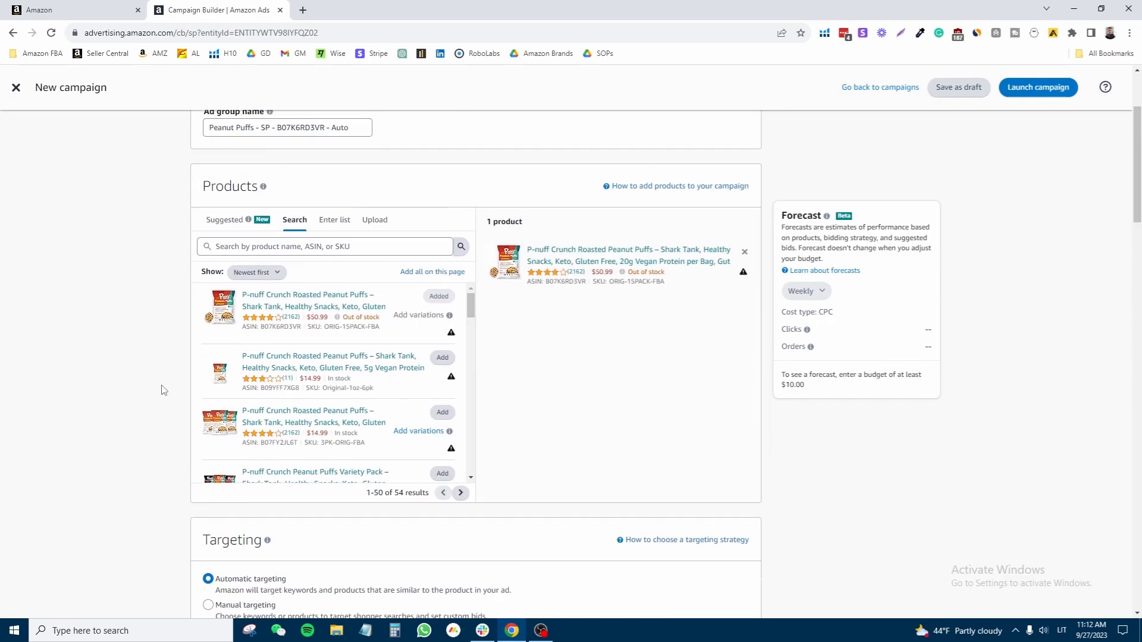
drag(352, 279, 170, 286)
key(ctrl+c)
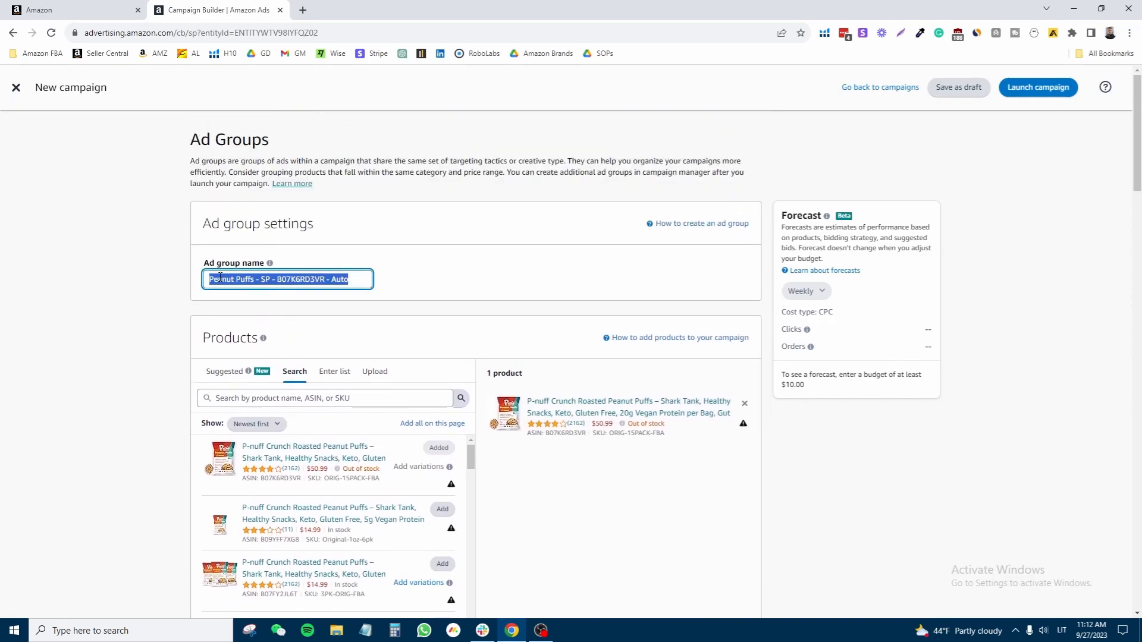
Replace the default campaign name with the copied name "Peanut Puffs - SP - B07K6RD3VR - Auto".
scroll(165, 344, down, 15)
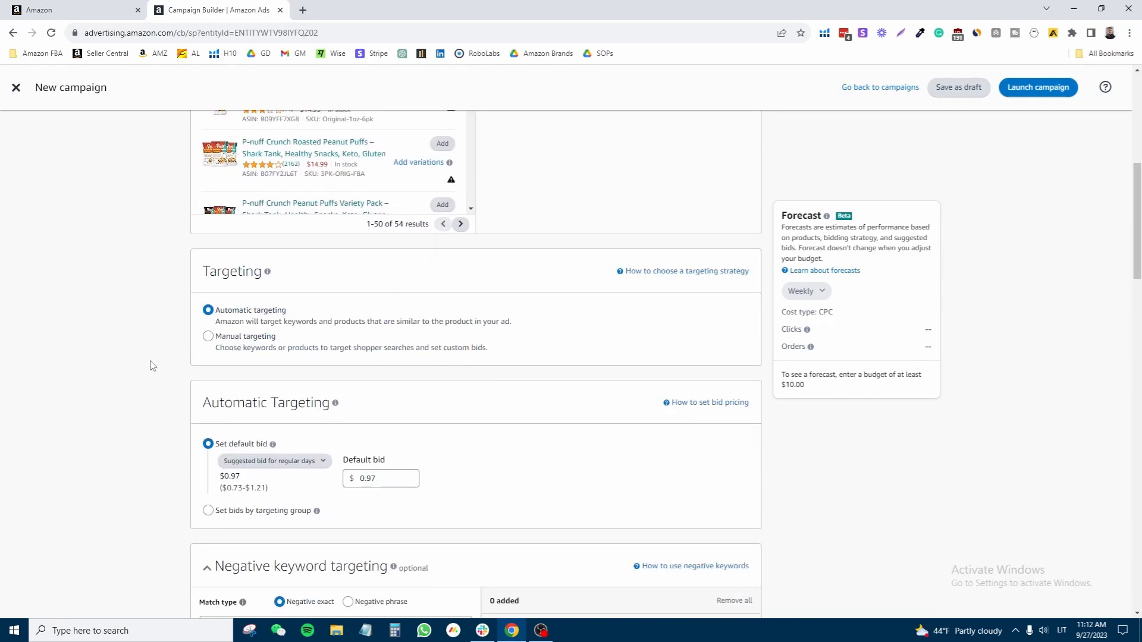
scroll(238, 403, down, 6)
scroll(299, 405, down, 5)
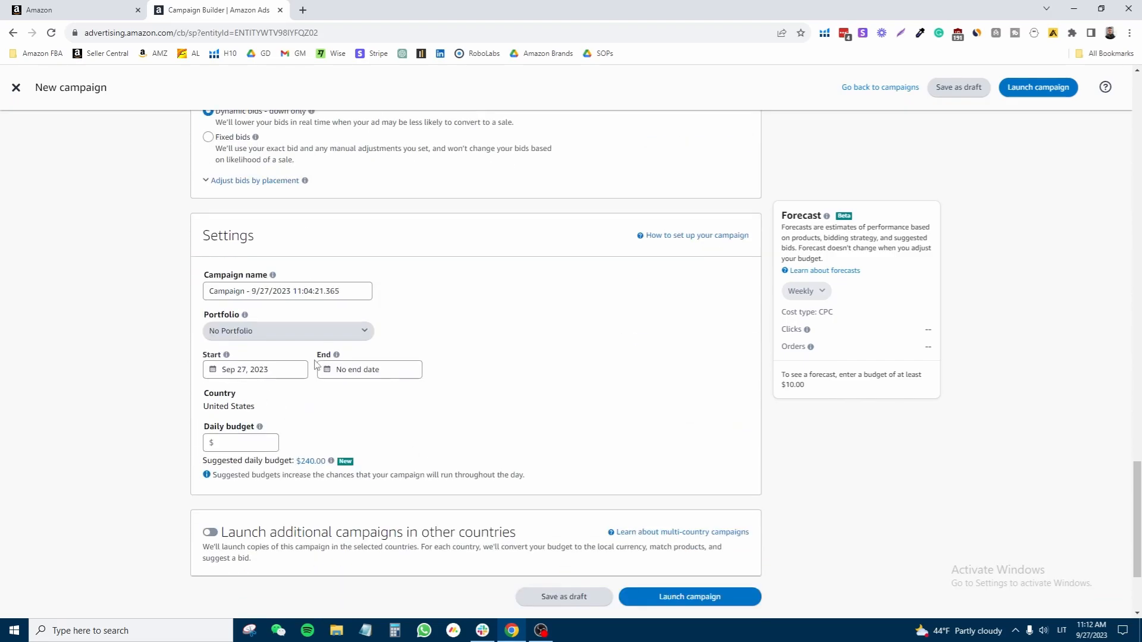
click(347, 295)
key(ctrl+a)
key(ctrl+v)
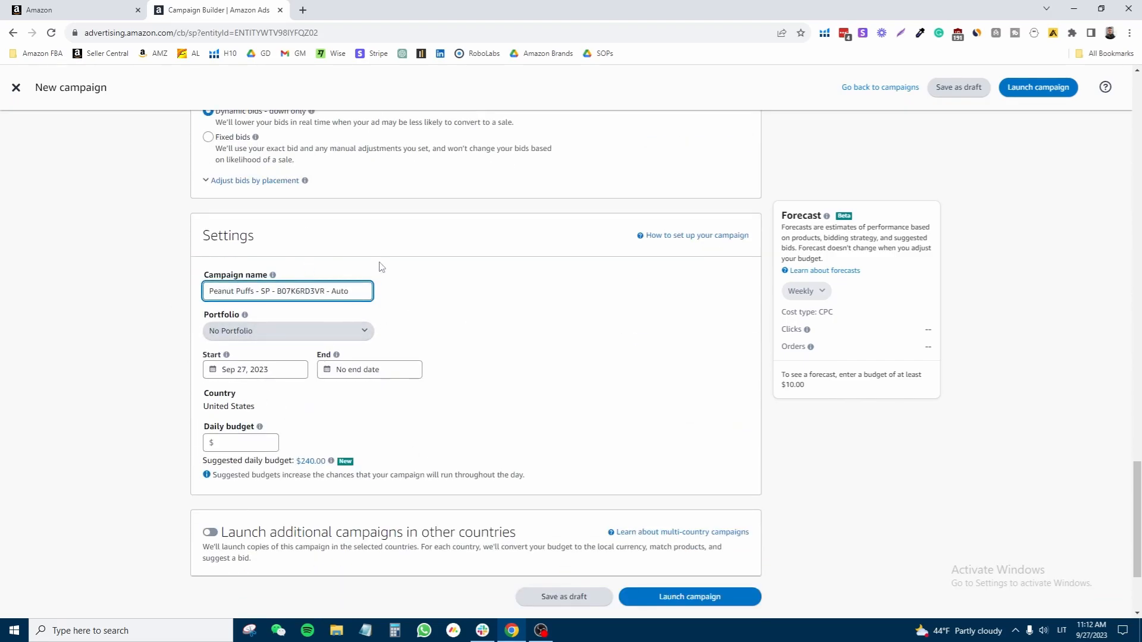
click(410, 307)
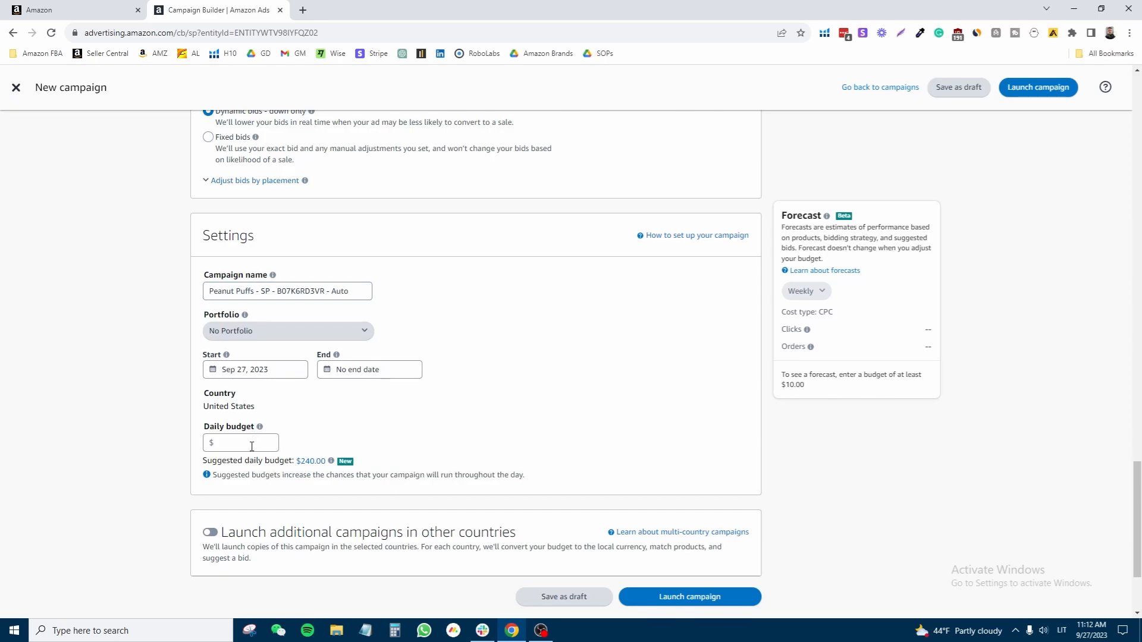
Set the campaign's daily budget to $20.
scroll(252, 446, down, 3)
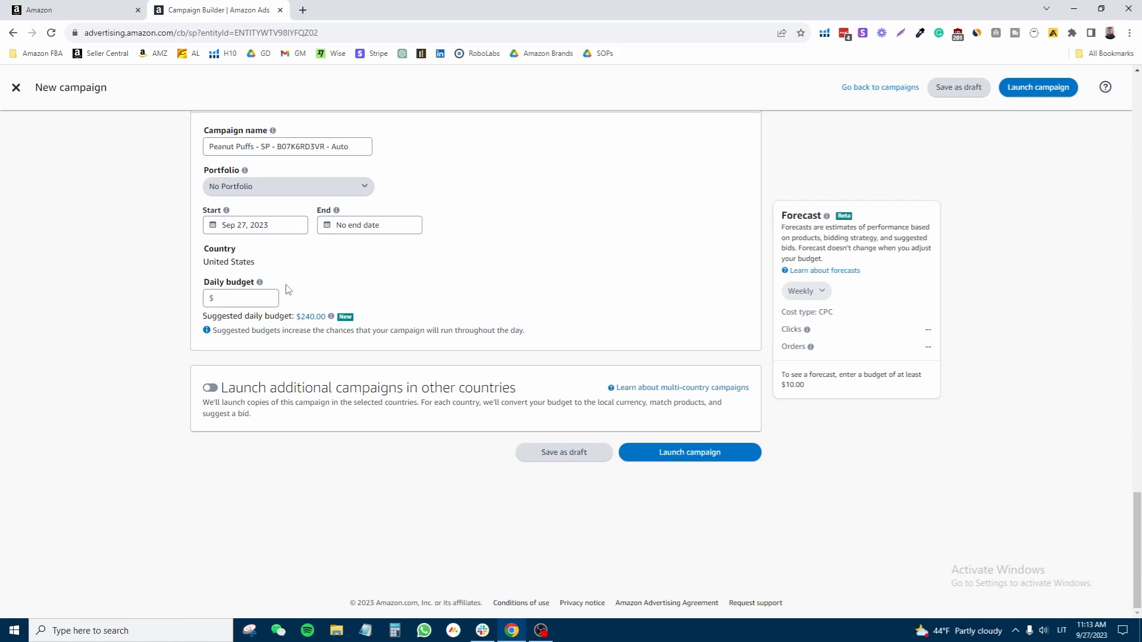
click(241, 299)
text(20)
click(422, 300)
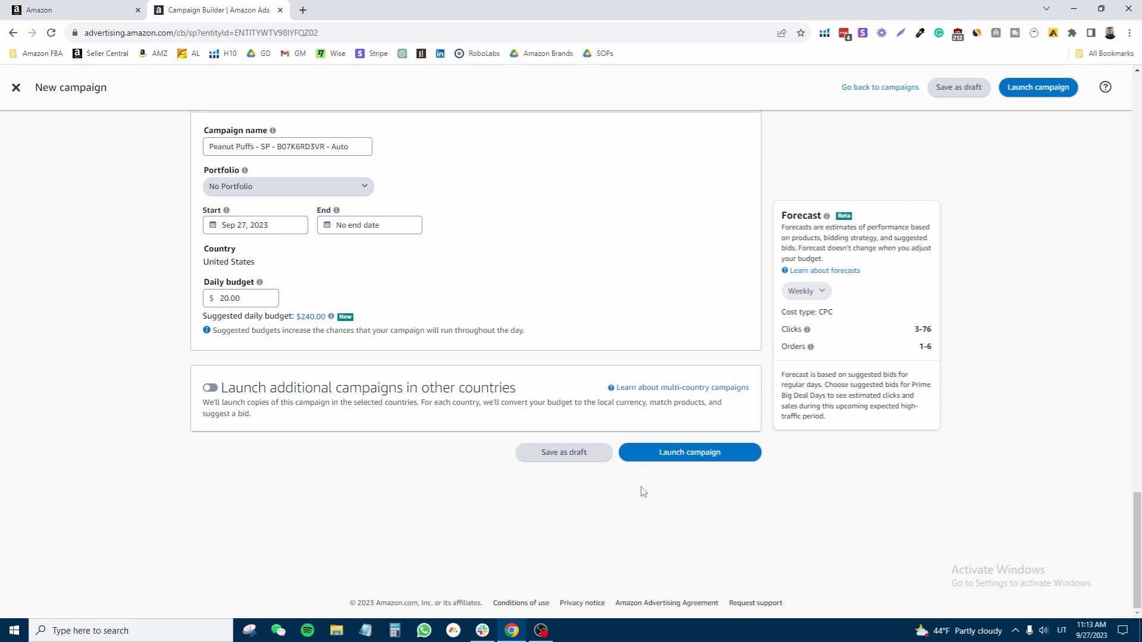
Review the whole campaign setup, from the ad group and product to the bidding strategy and settings.
scroll(642, 491, up, 10)
scroll(273, 362, down, 4)
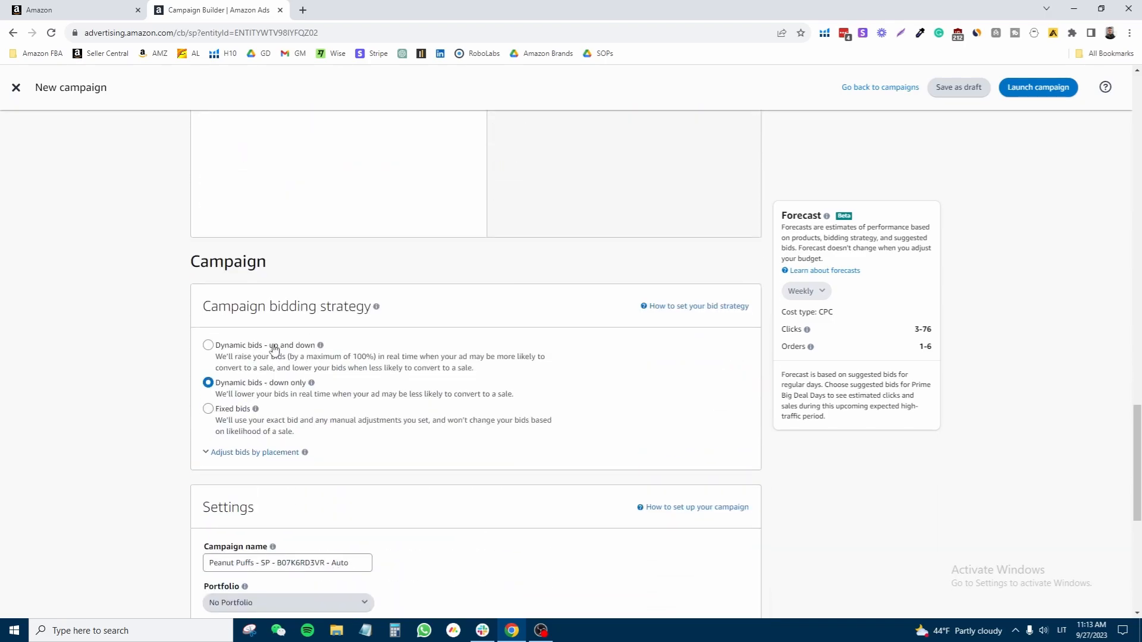
scroll(336, 446, up, 20)
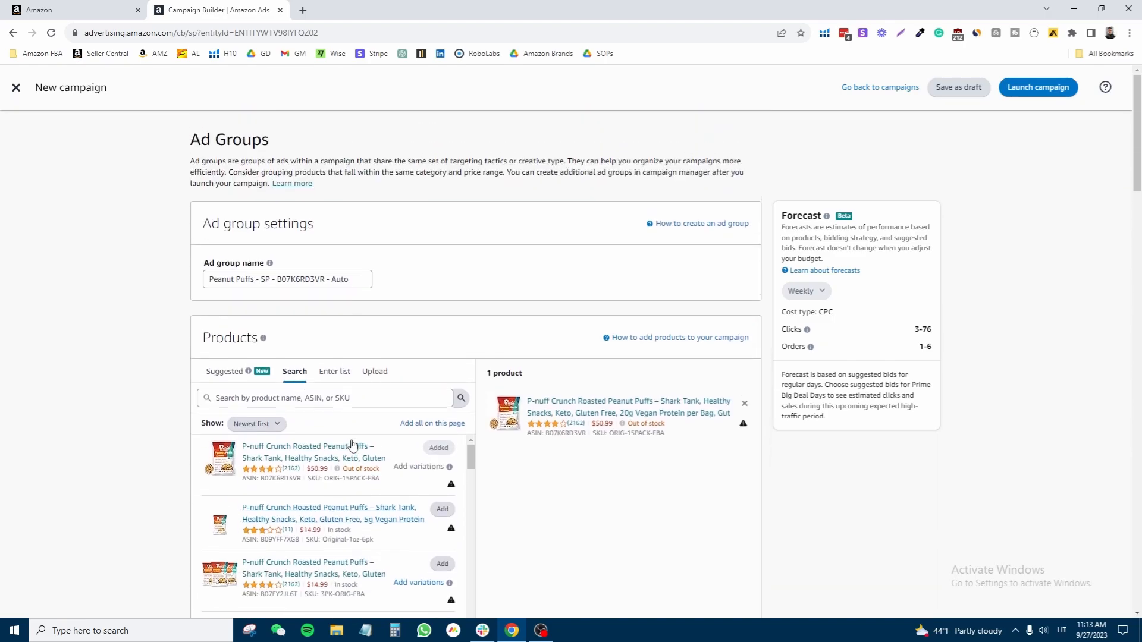
scroll(184, 408, down, 20)
scroll(332, 416, down, 4)
scroll(627, 364, up, 8)
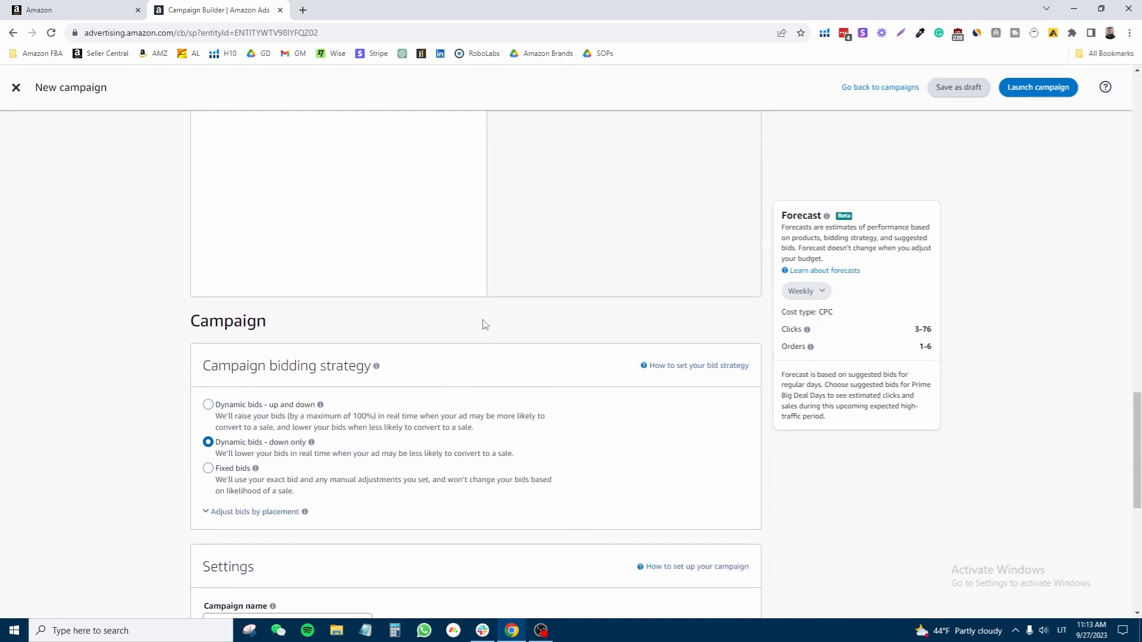
scroll(618, 301, down, 8)
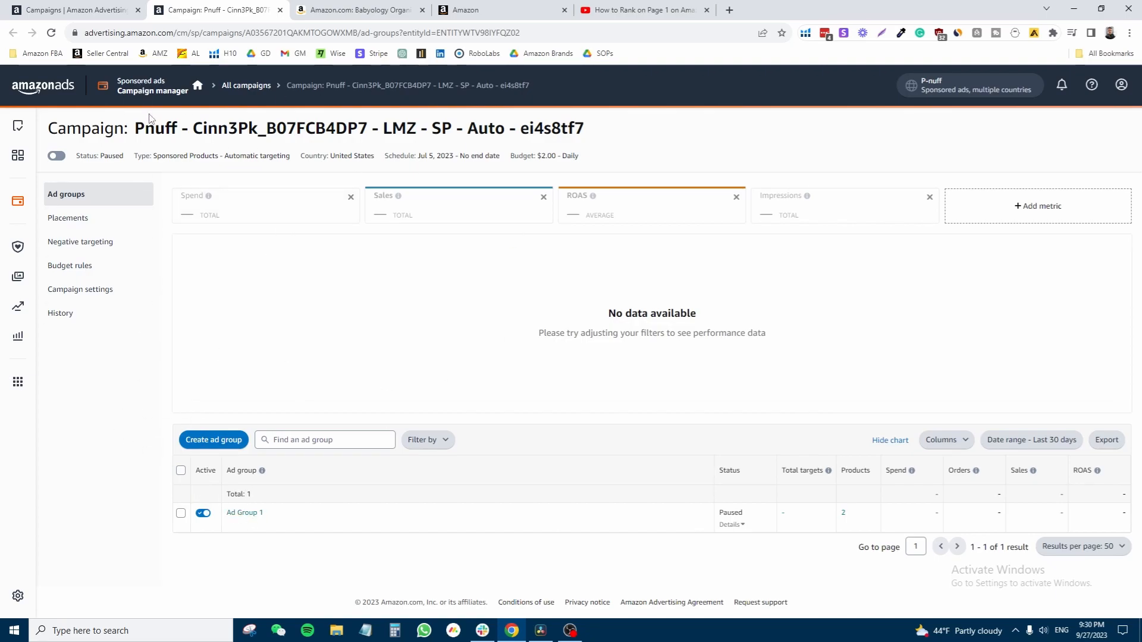
View the customer search terms of Ad Group 1 in the paused Pnuff auto campaign for the last 65 days.
click(246, 514)
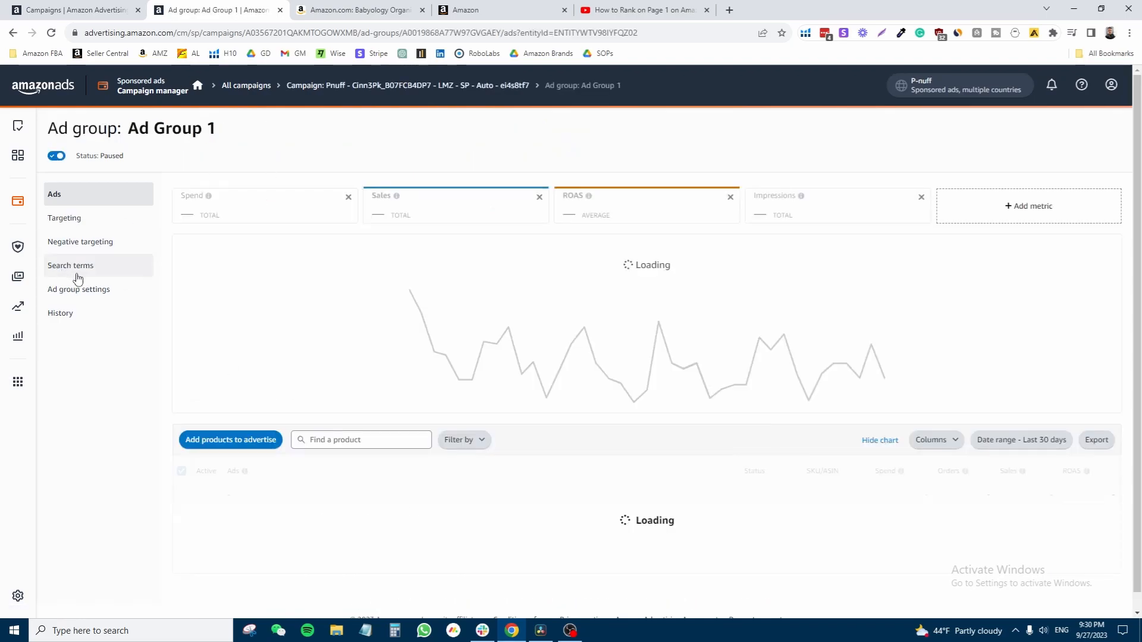
click(98, 272)
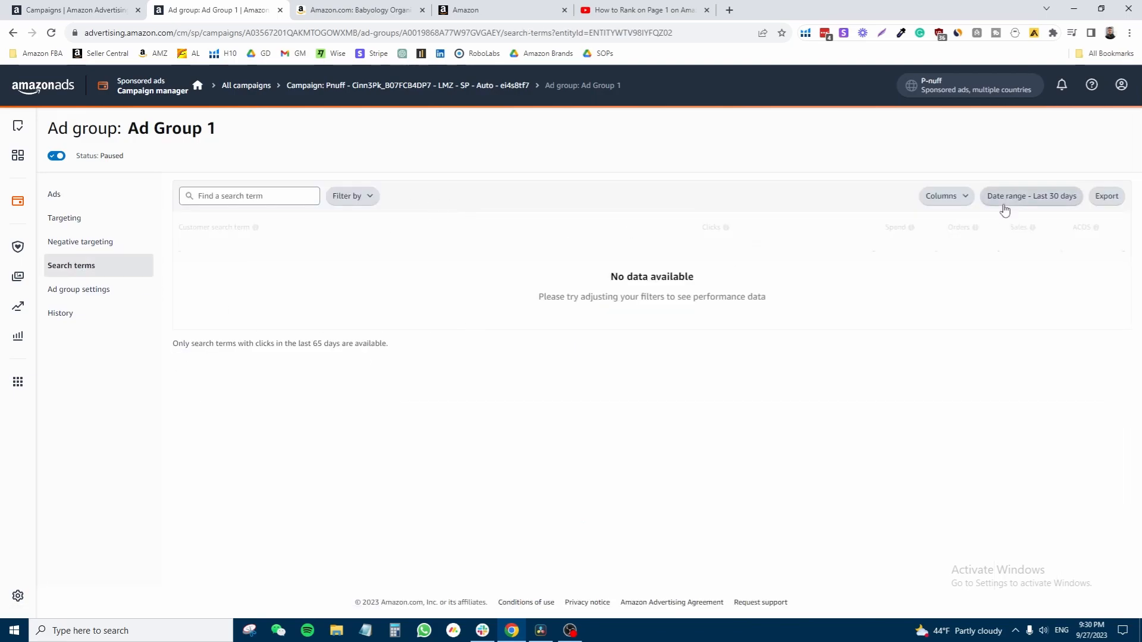
click(1020, 198)
click(757, 321)
click(1045, 341)
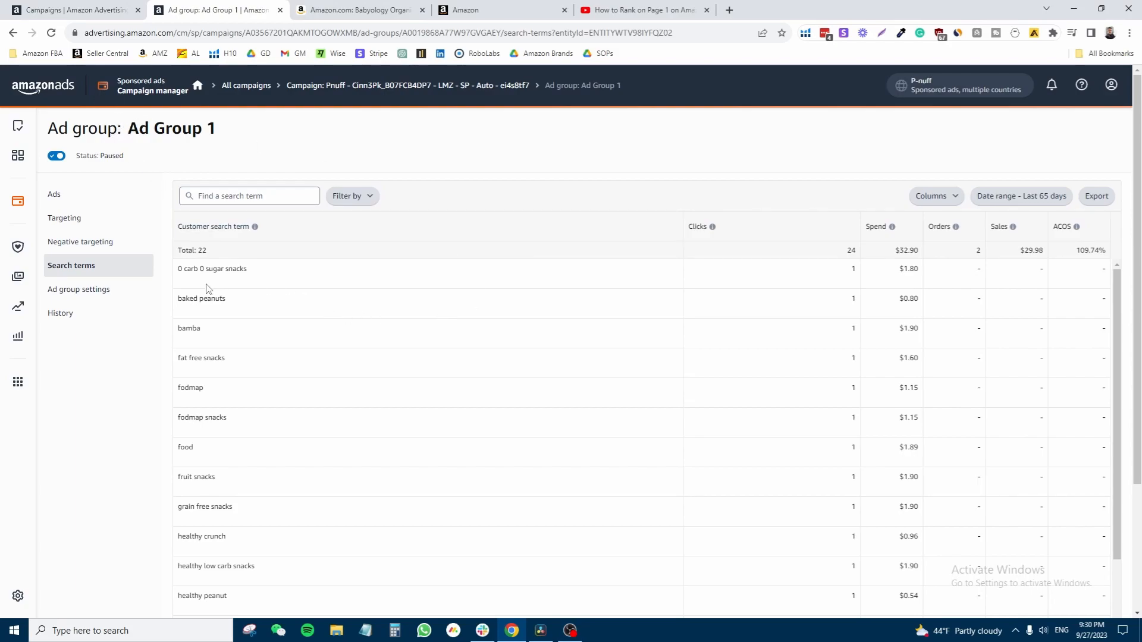
scroll(251, 456, down, 3)
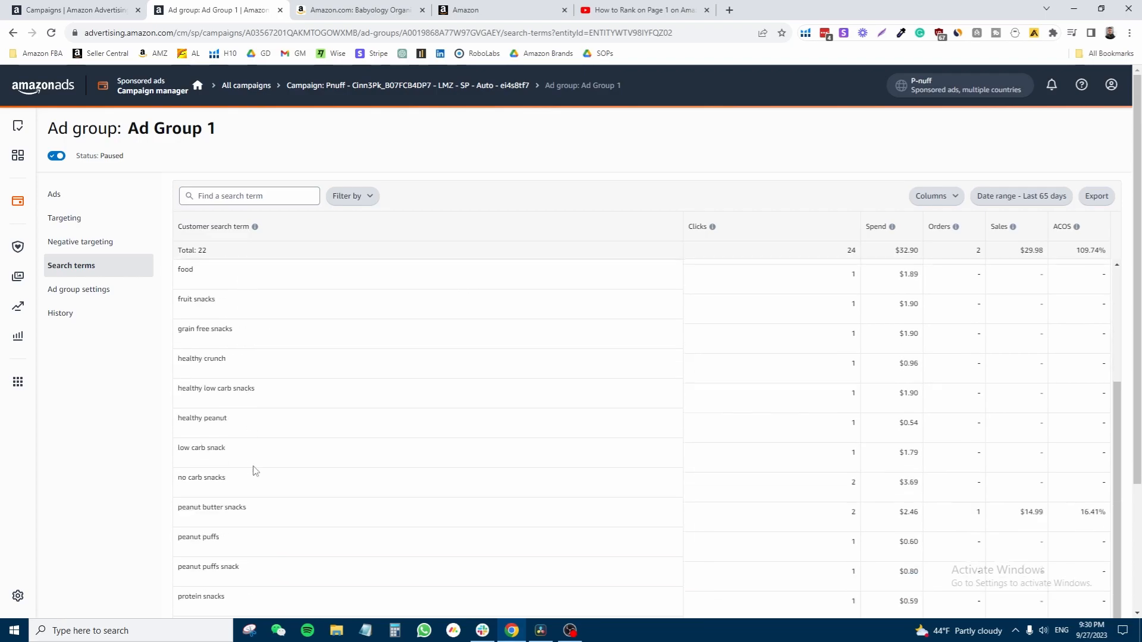
Filter the customer search terms to those with orders equal to 0.
scroll(416, 374, up, 4)
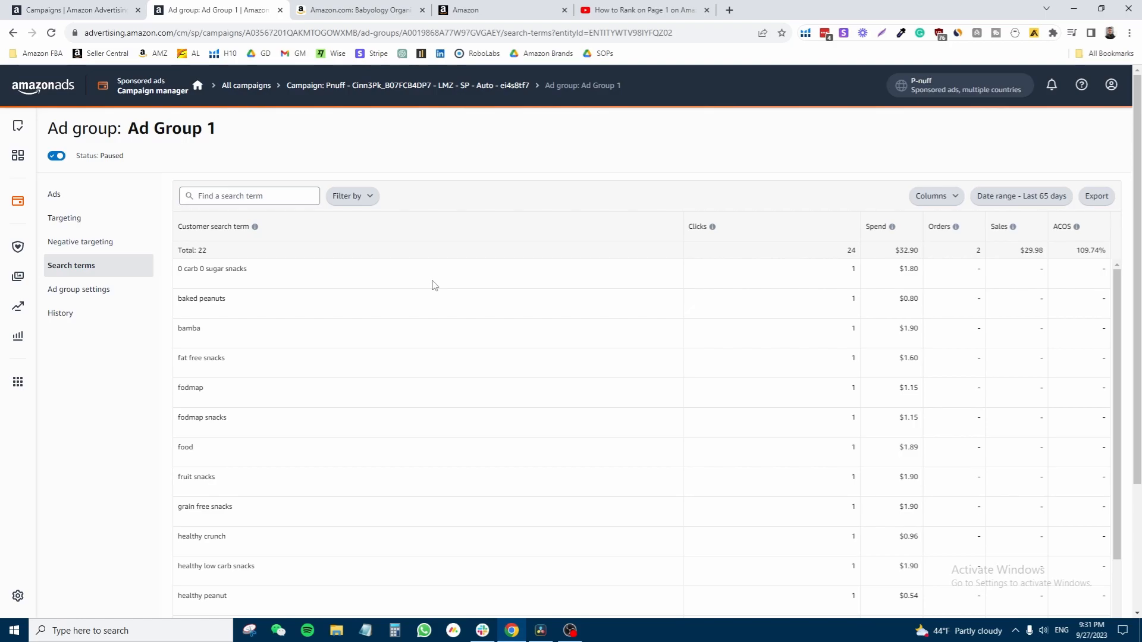
click(353, 195)
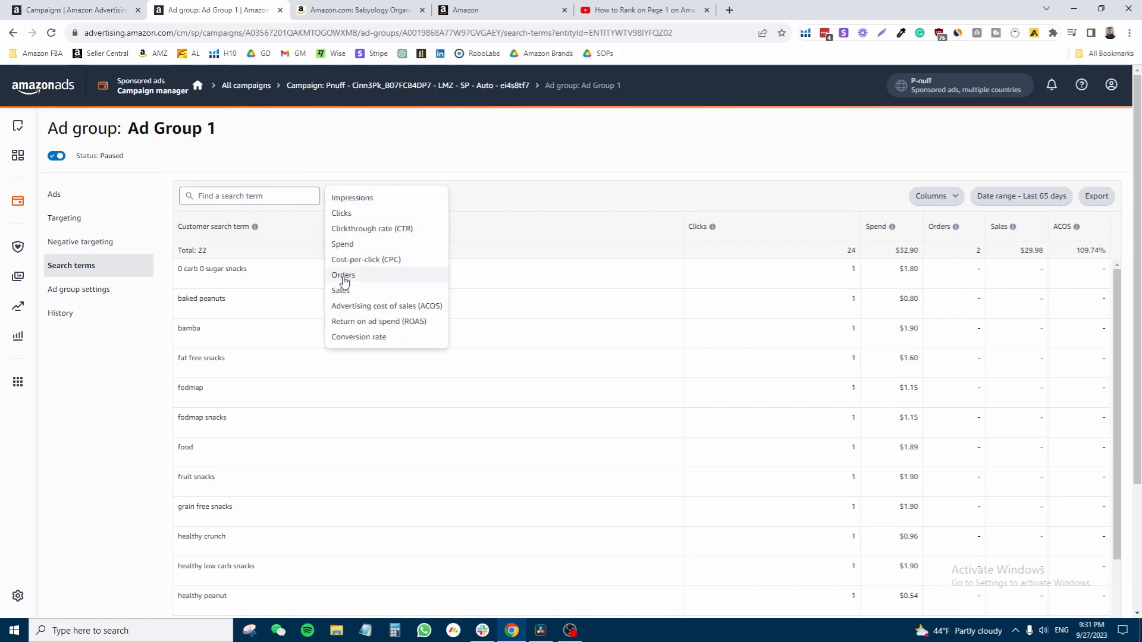
click(343, 275)
click(284, 198)
click(257, 217)
click(349, 186)
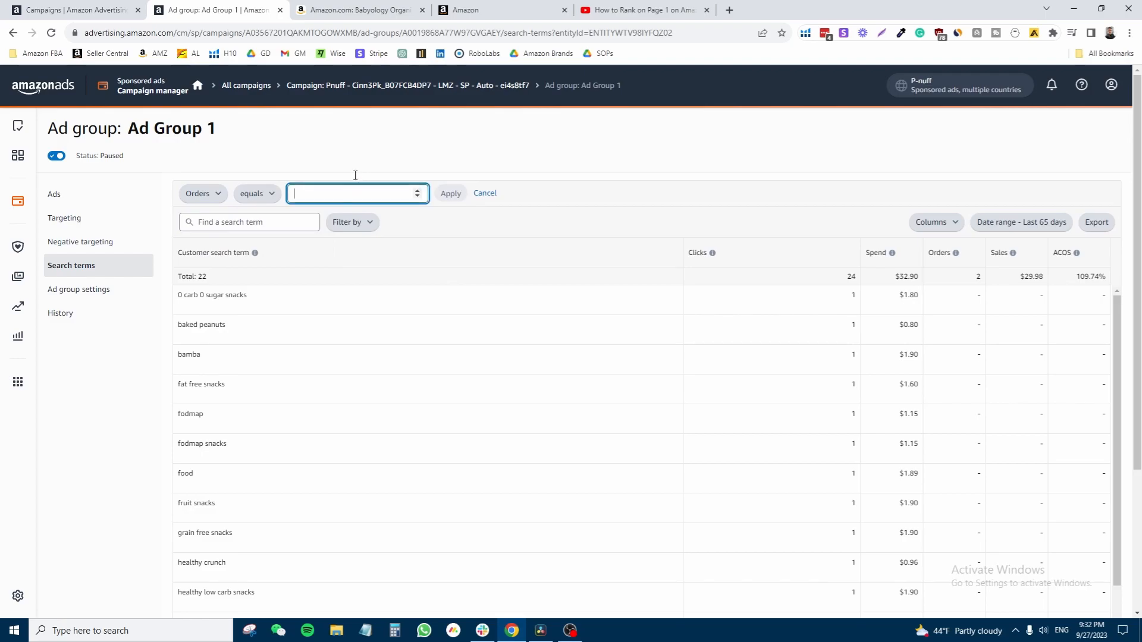
text(0)
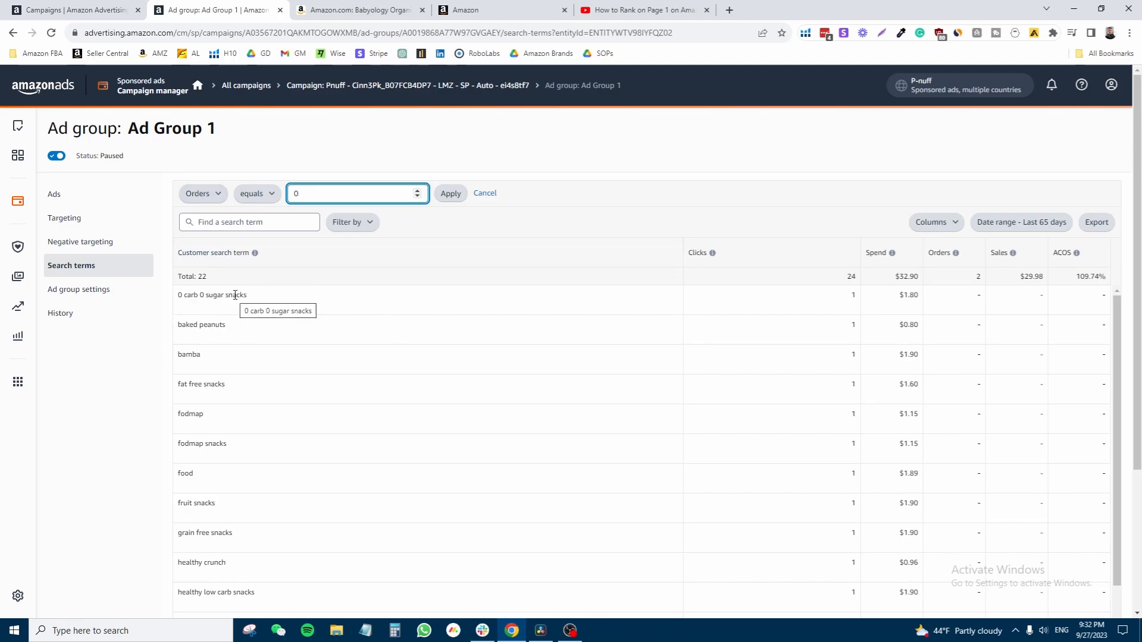
click(447, 195)
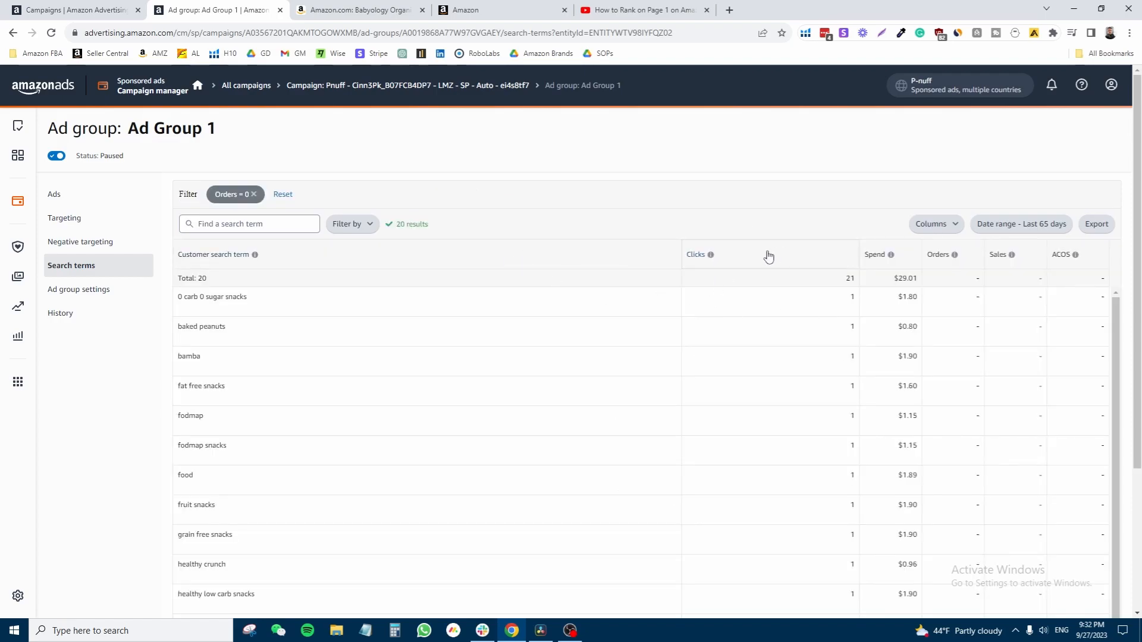
Sort the zero-order search terms by clicks in ascending order and examine the terms and their spend.
click(738, 261)
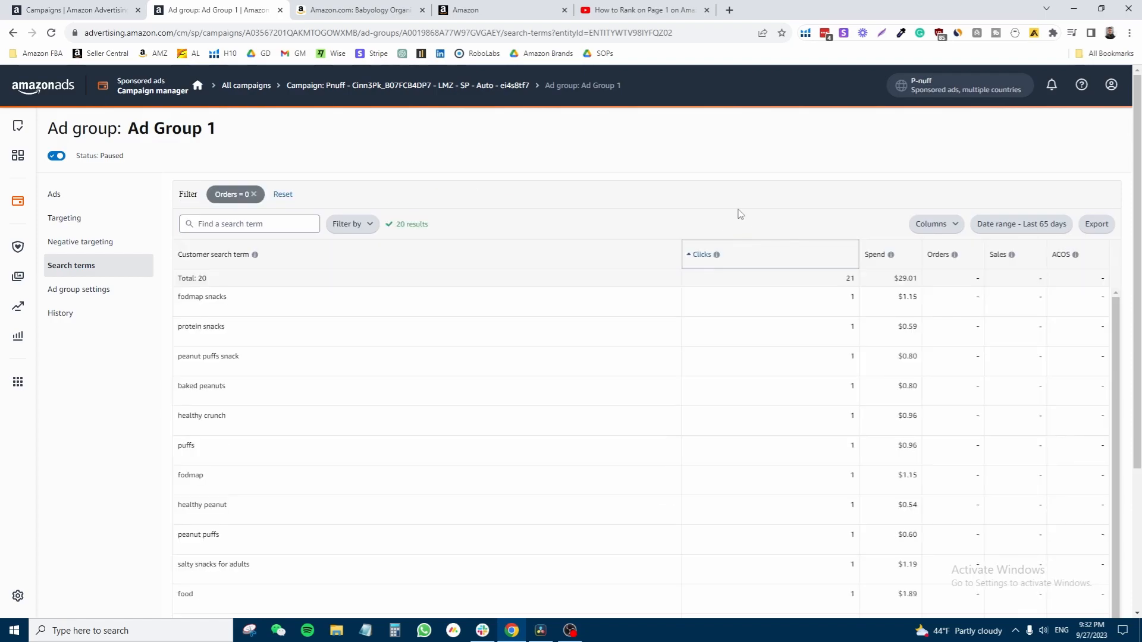
drag(805, 295, 925, 291)
click(792, 313)
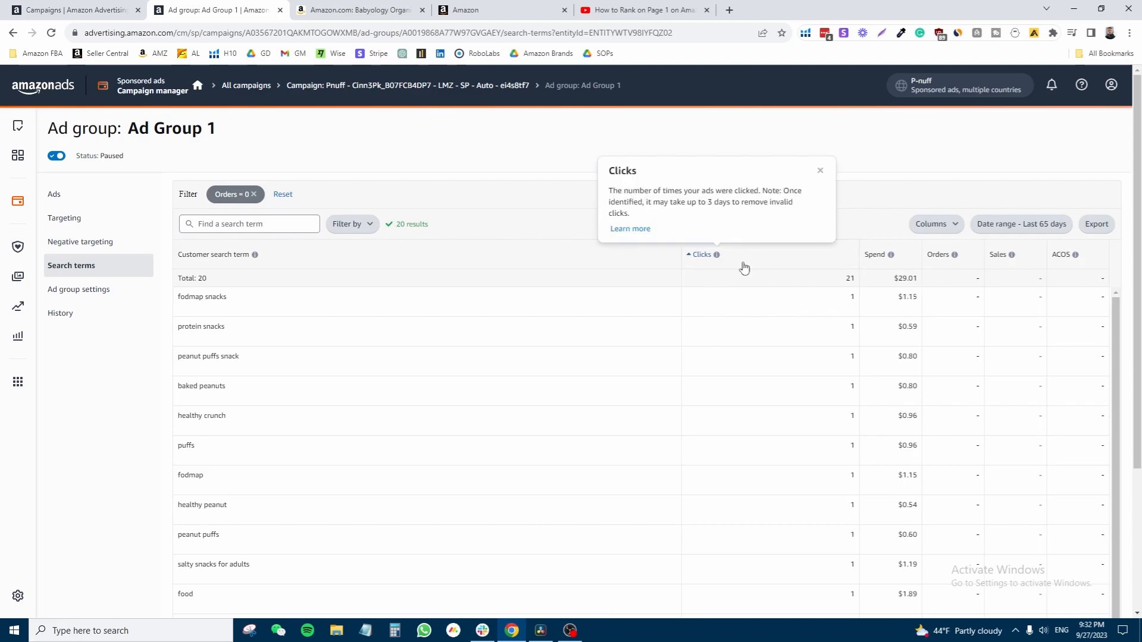
right_click(504, 398)
click(363, 335)
scroll(833, 312, down, 2)
scroll(743, 322, up, 2)
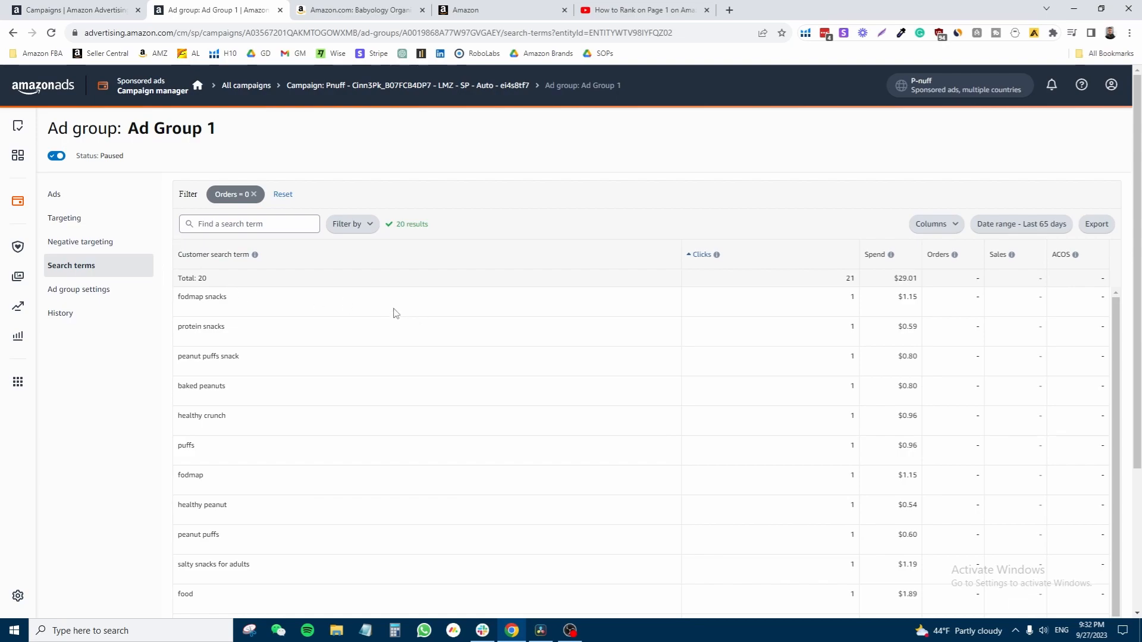
double_click(216, 298)
click(231, 305)
scroll(787, 321, down, 2)
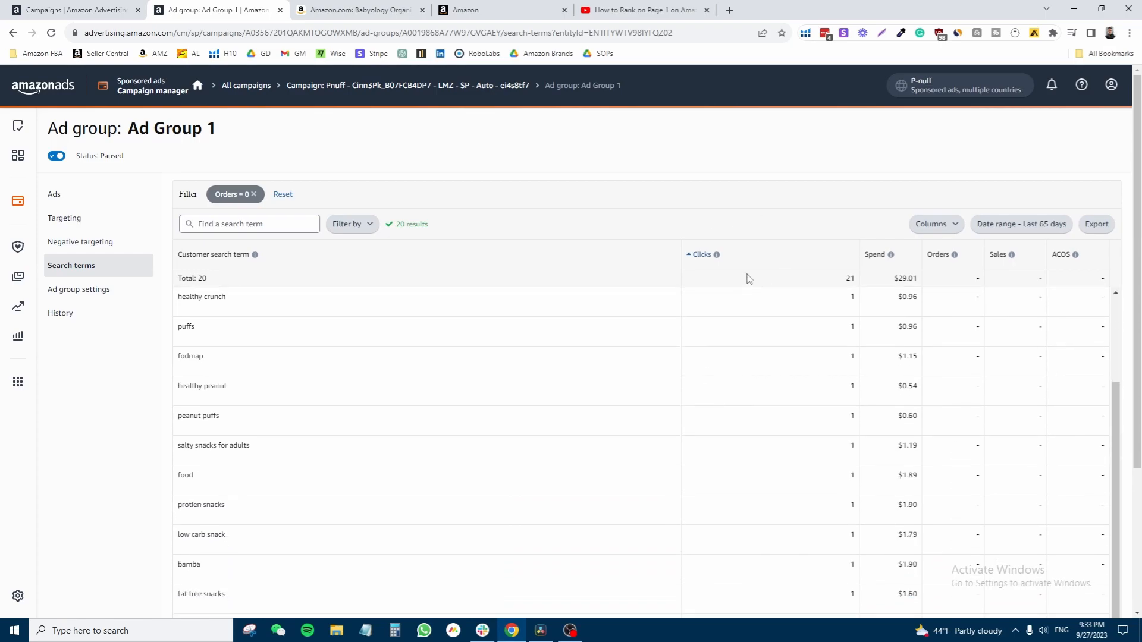
Sort the zero-order search terms by clicks from highest to lowest and view the first entries.
click(748, 260)
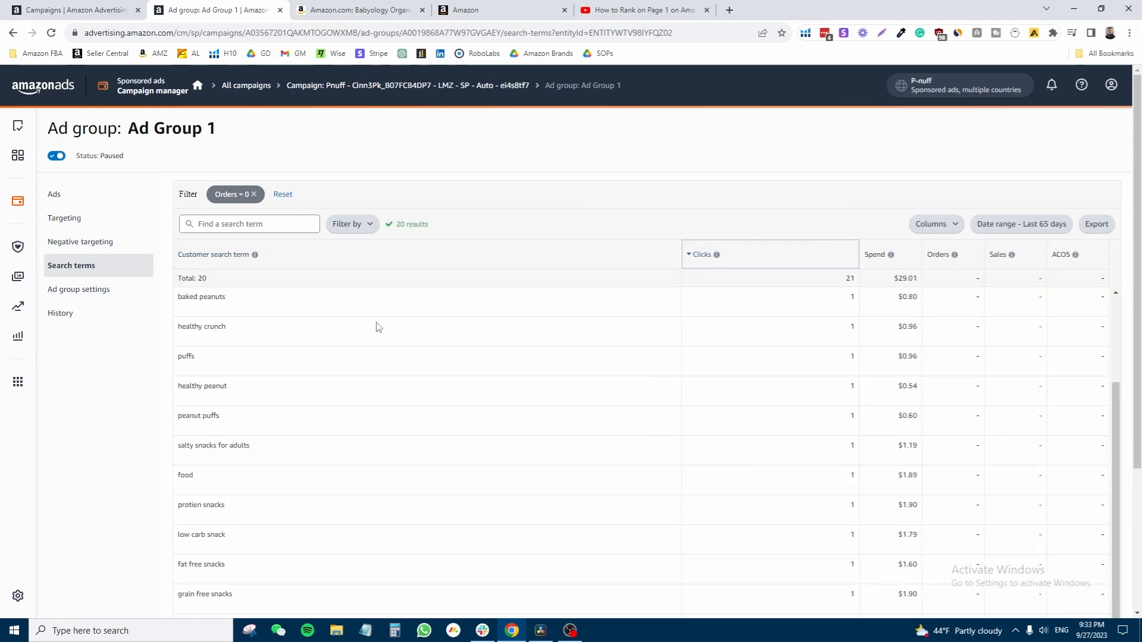
drag(941, 291, 839, 284)
scroll(839, 285, up, 1)
click(831, 296)
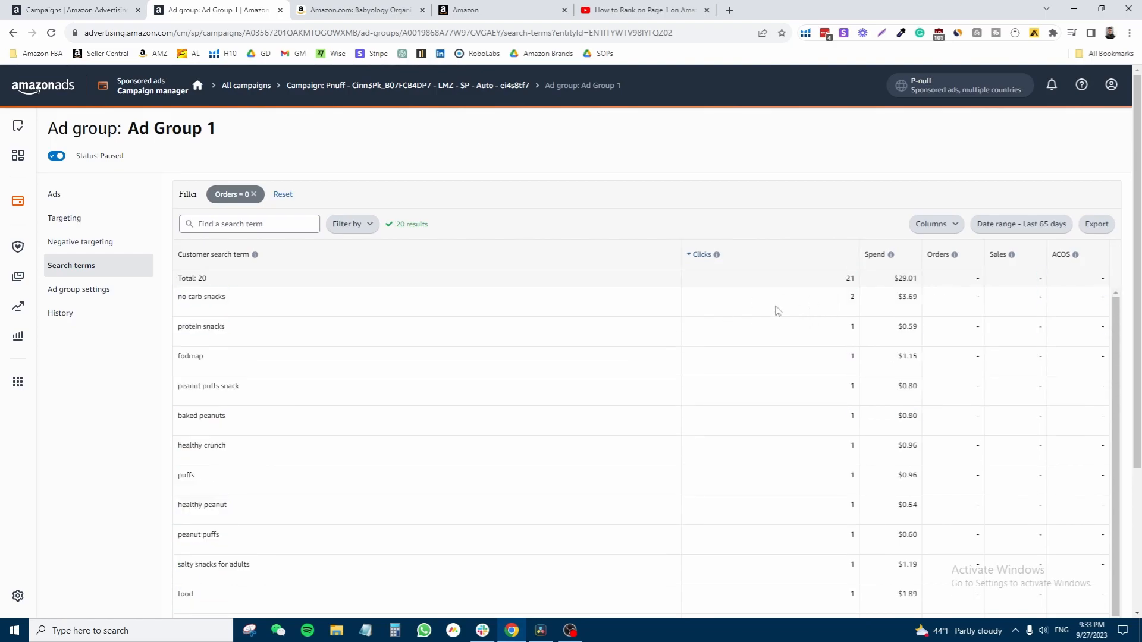
Copy the search term "no carb snacks" into the untitled Notepad document.
drag(234, 301, 177, 296)
right_click(177, 296)
click(196, 300)
click(221, 308)
click(365, 631)
key(ctrl+v)
drag(404, 138, 525, 157)
Copy the search term "protein snacks" onto the second line of the Notepad list.
click(197, 326)
mouse_move(171, 340)
mouse_down()
mouse_move(253, 330)
mouse_move(176, 324)
mouse_move(188, 326)
mouse_up()
click(209, 332)
right_click(188, 327)
click(197, 336)
click(362, 630)
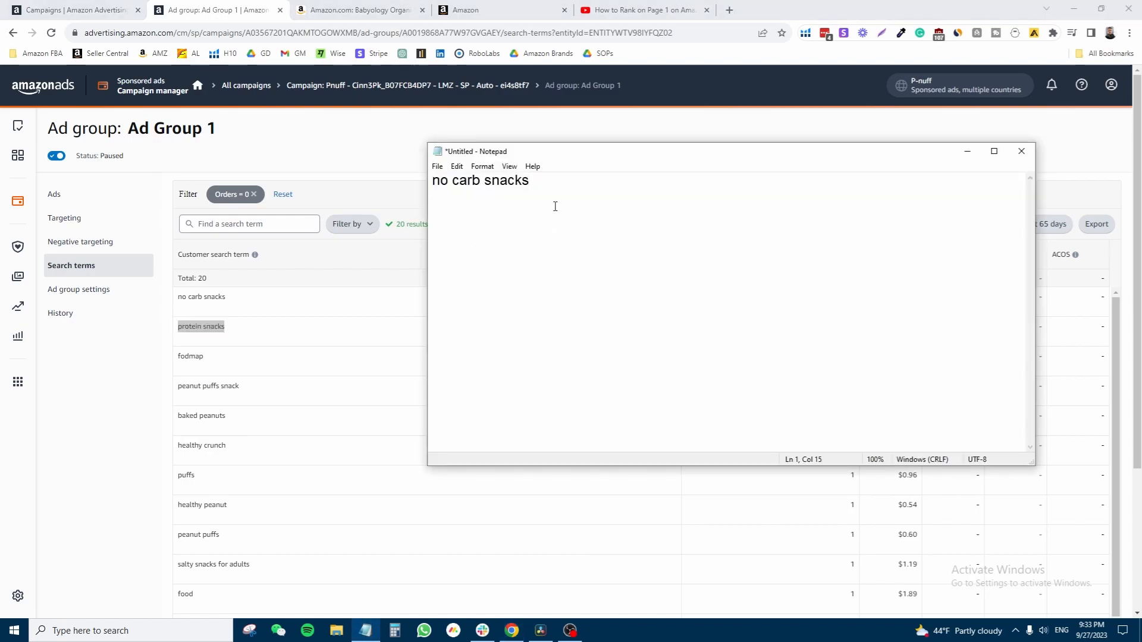
key(ctrl+v)
drag(309, 414, 273, 394)
Copy the search term "fodmap" onto a third line of the Notepad list.
drag(205, 360, 258, 369)
right_click(257, 369)
click(267, 378)
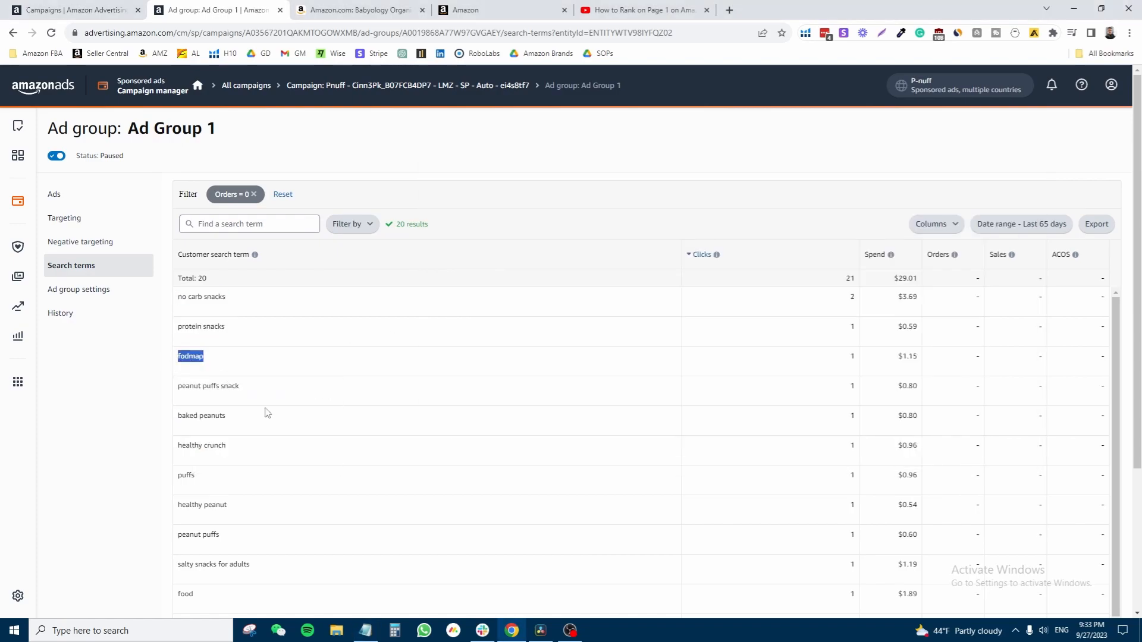
click(365, 630)
key(Return)
key(ctrl+v)
Copy all three collected search terms from the Notepad list.
drag(481, 234, 394, 156)
click(502, 217)
click(501, 181)
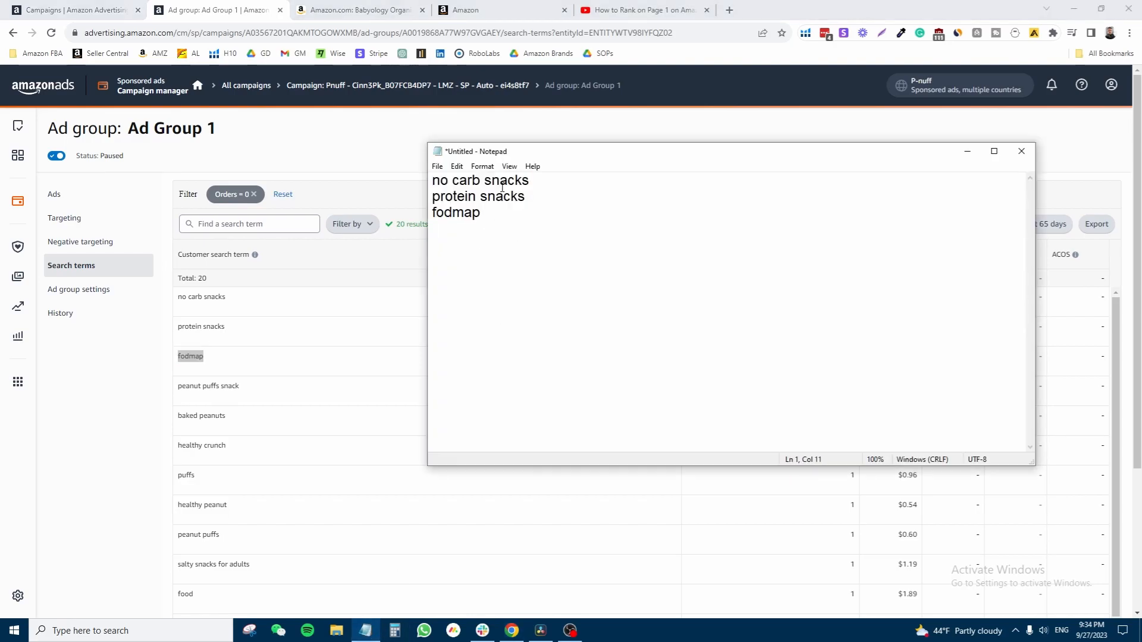
drag(494, 212, 433, 175)
right_click(479, 195)
click(499, 231)
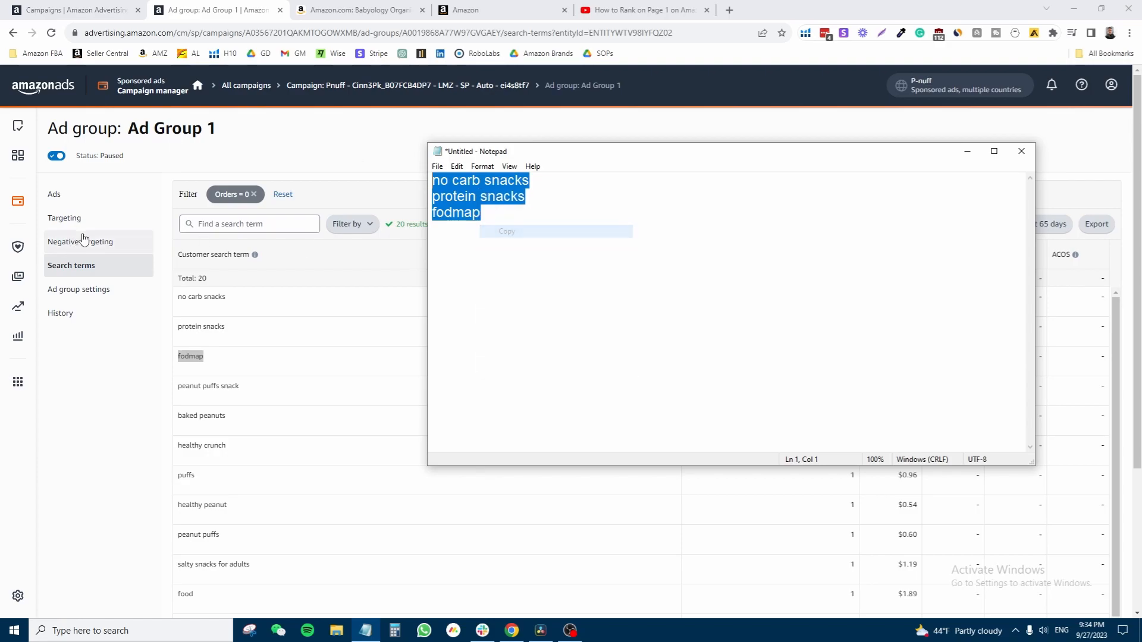
Start adding negative keywords to Ad Group 1 and paste in the three copied terms with the negative exact match type.
click(82, 241)
click(95, 264)
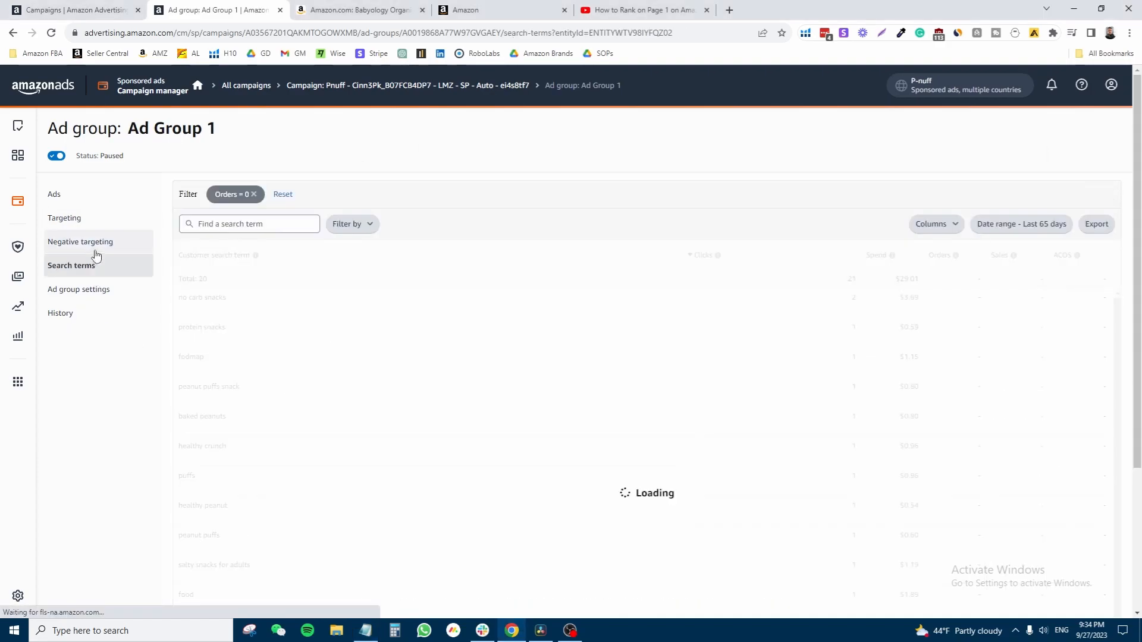
click(90, 245)
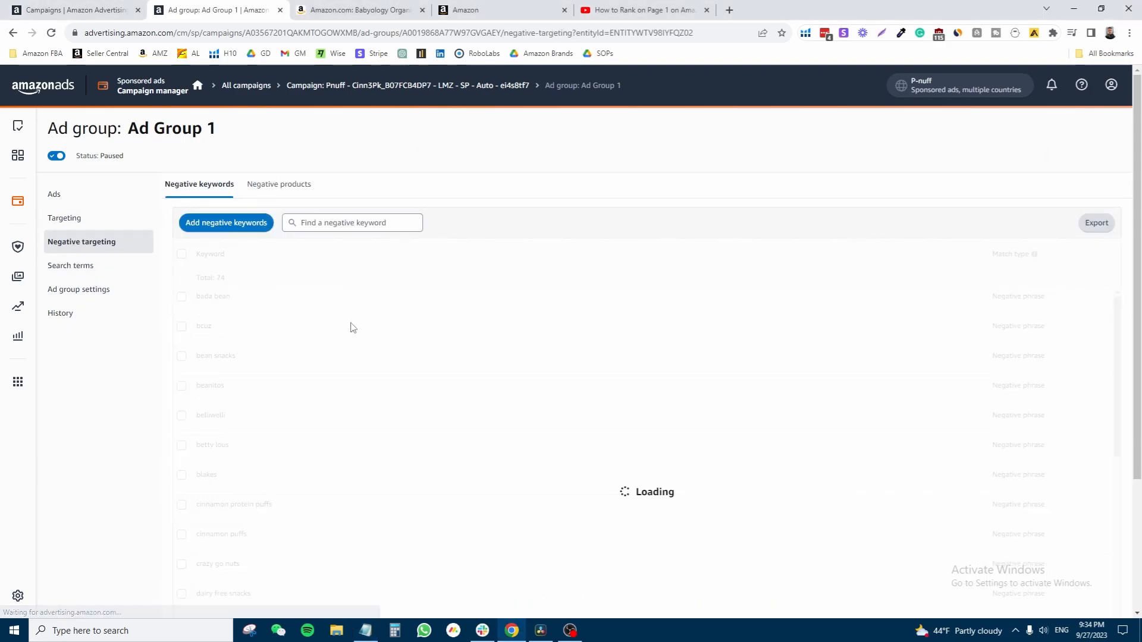
click(229, 222)
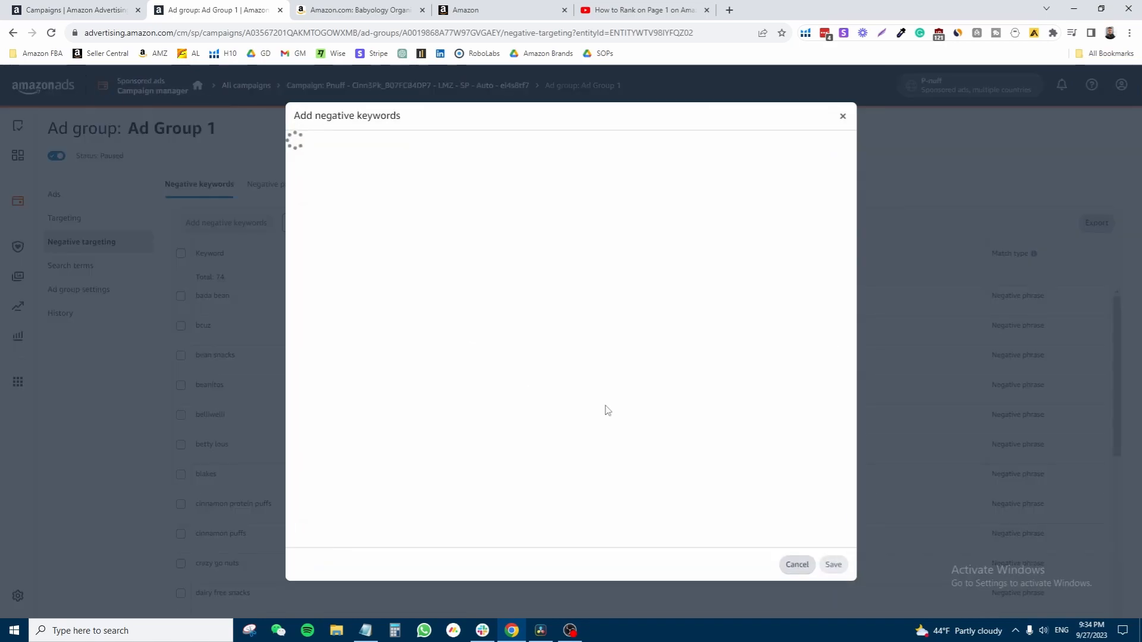
click(423, 198)
key(ctrl+v)
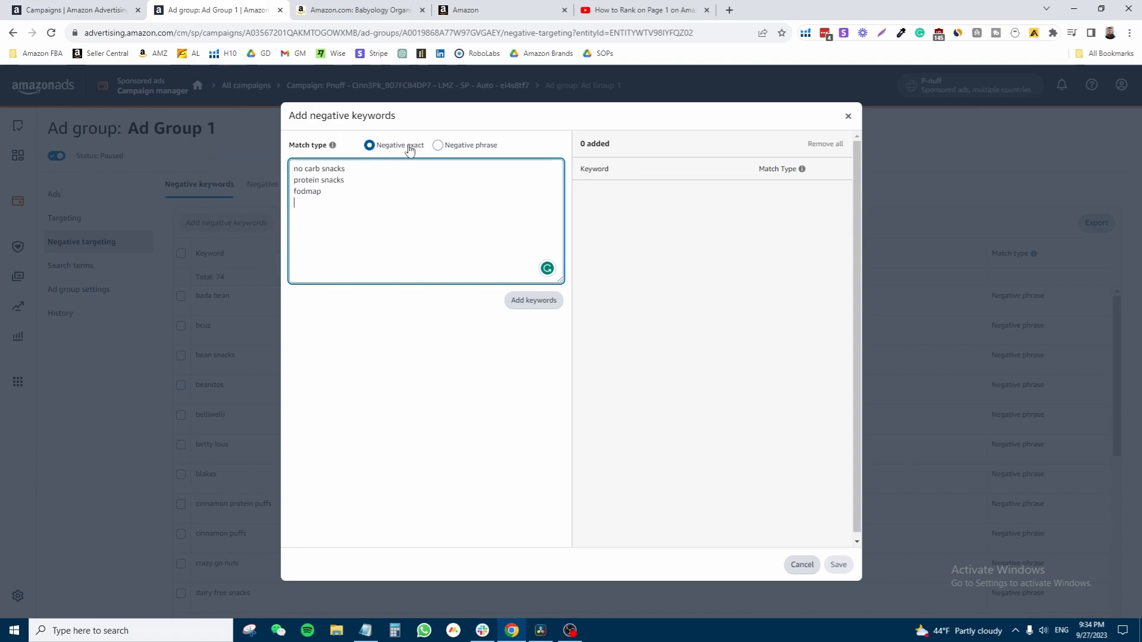
Replace the three pasted terms with the single keyword "fodmap".
click(300, 309)
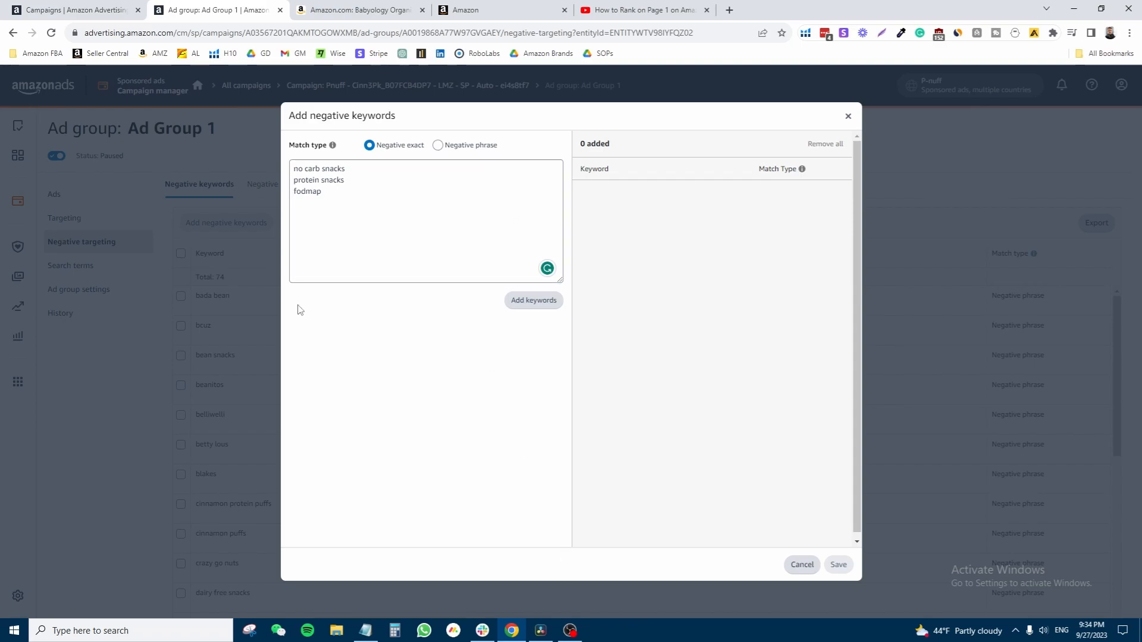
drag(342, 202, 288, 157)
click(293, 168)
key(ctrl+a)
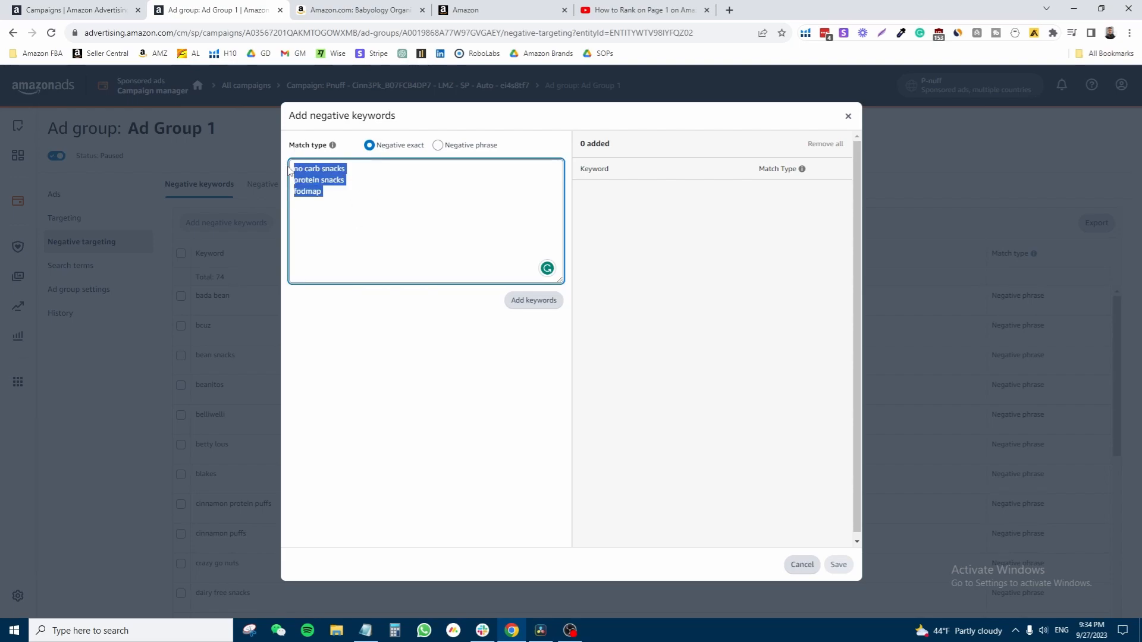
click(346, 200)
drag(346, 200, 270, 167)
text(fodmap)
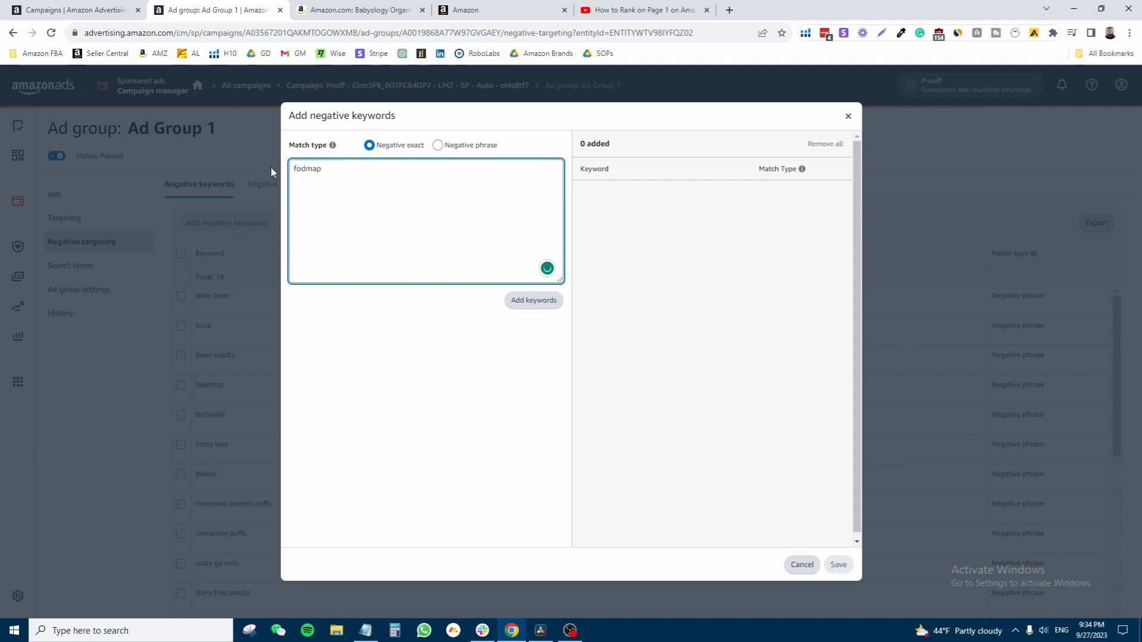
Replace the negative keyword entry with "keto snacks".
key(ctrl+a)
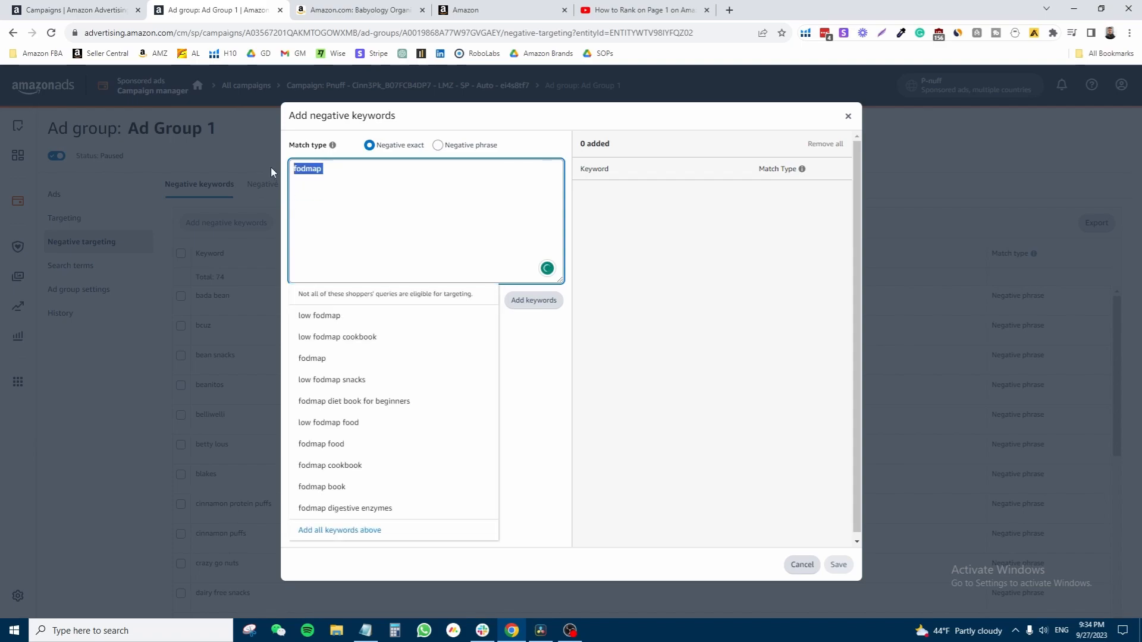
text(keto snacks)
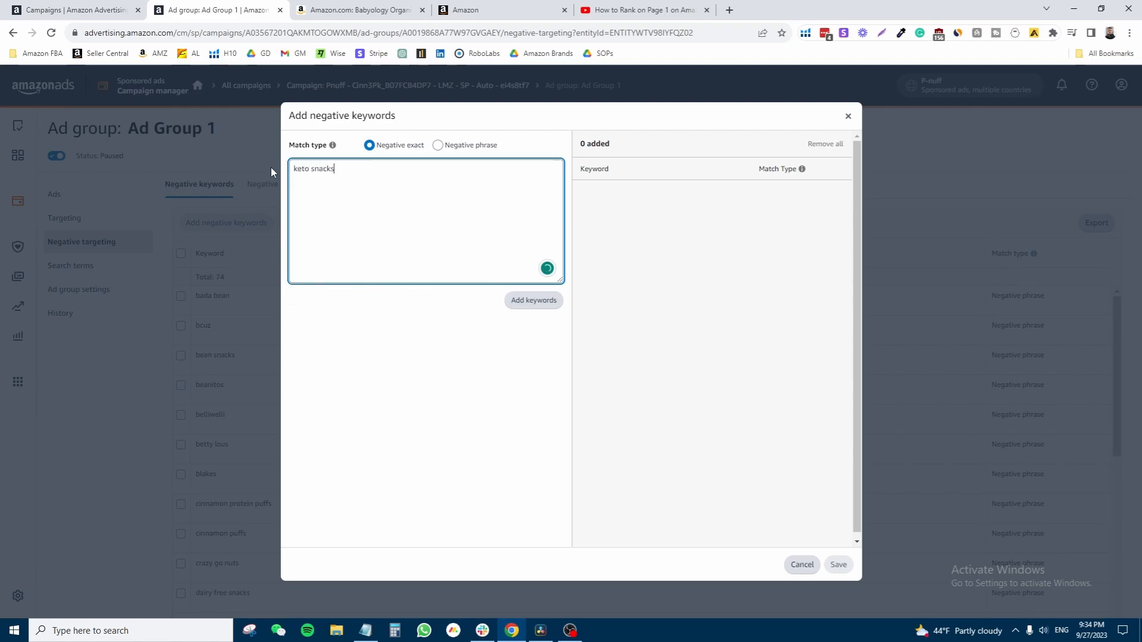
drag(334, 169, 294, 168)
click(295, 168)
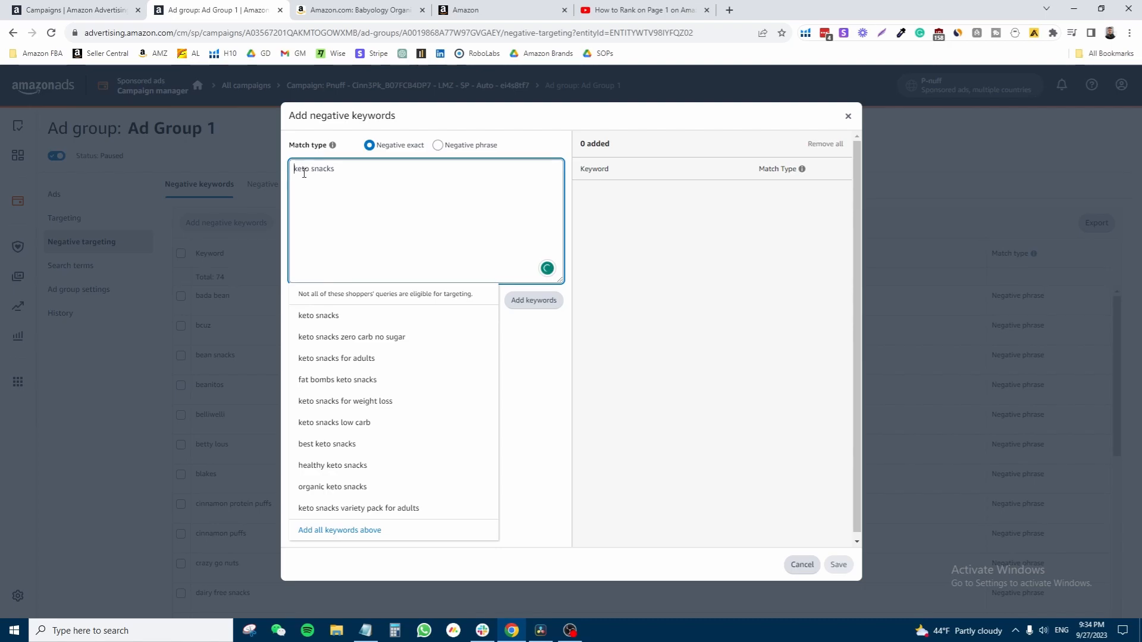
Set the match type to negative phrase, add "keto snacks" as a negative keyword and save it.
click(438, 146)
click(438, 145)
click(360, 173)
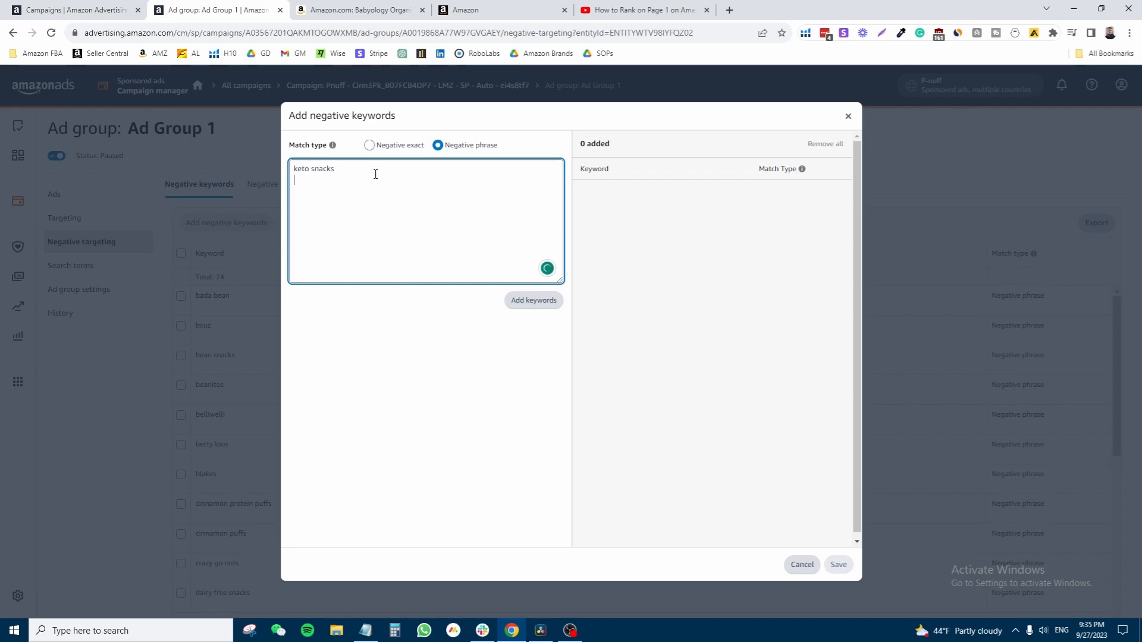
key(Return)
drag(298, 169, 270, 176)
click(303, 169)
click(328, 168)
click(526, 300)
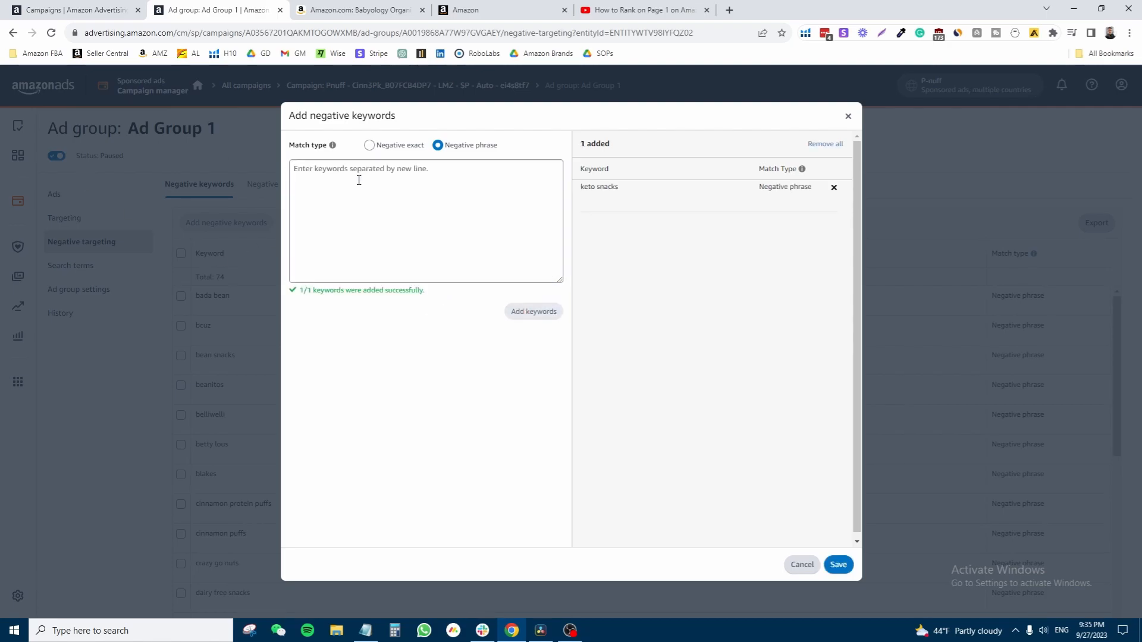
click(838, 565)
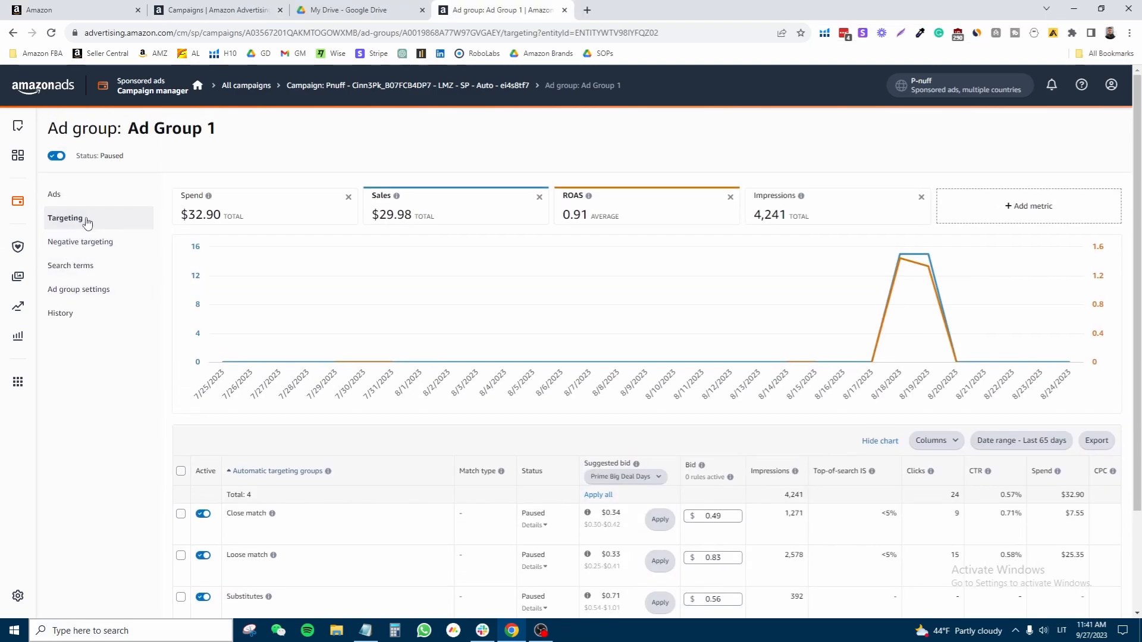
Examine the bids, clicks, spend, orders and ACOS of Ad Group 1's four automatic targeting groups.
scroll(238, 333, down, 2)
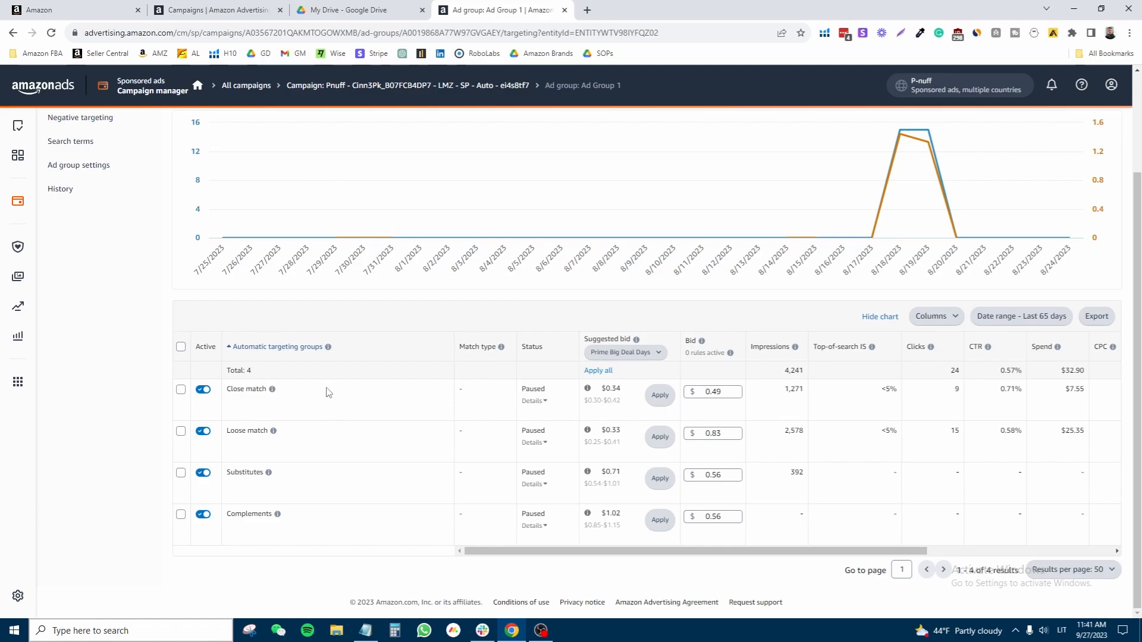
scroll(305, 321, up, 3)
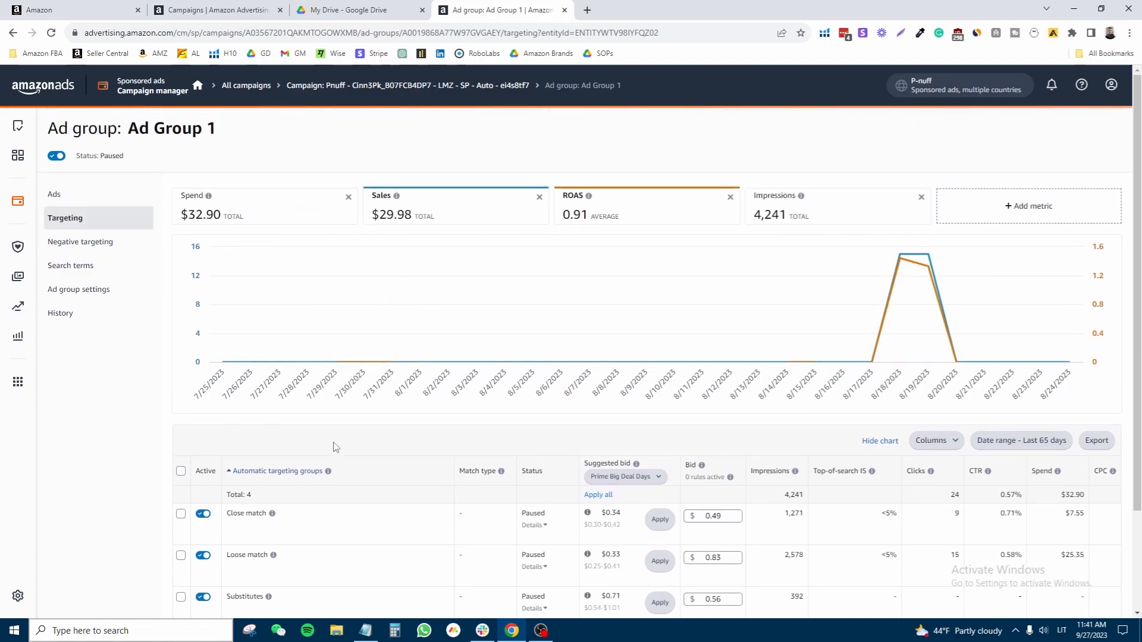
scroll(357, 475, down, 3)
drag(525, 551, 608, 564)
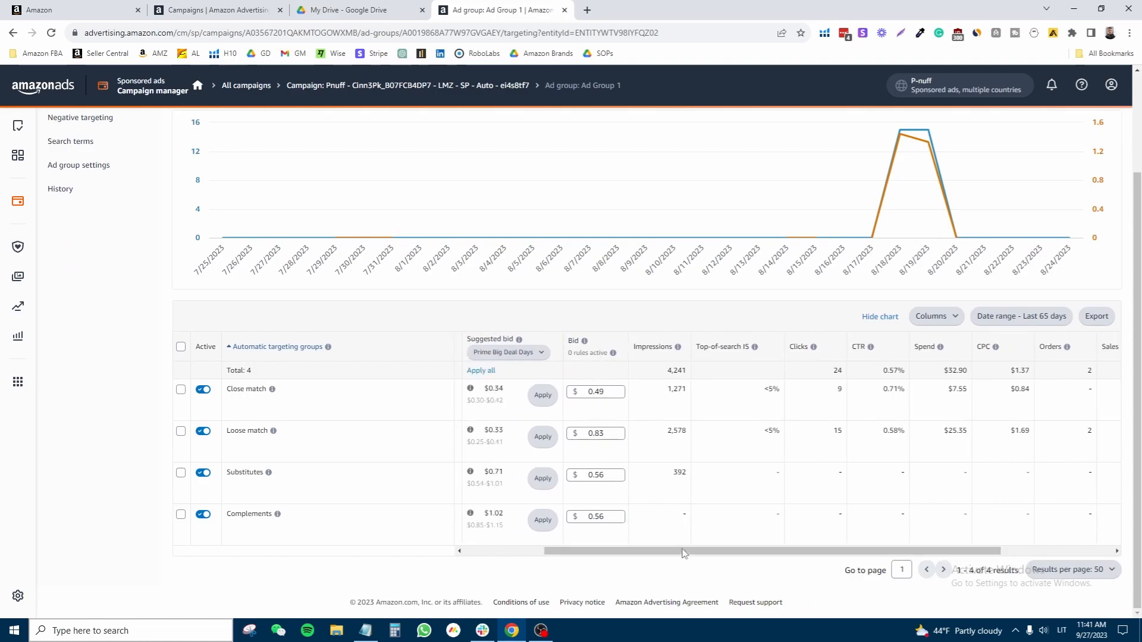
drag(683, 550, 778, 550)
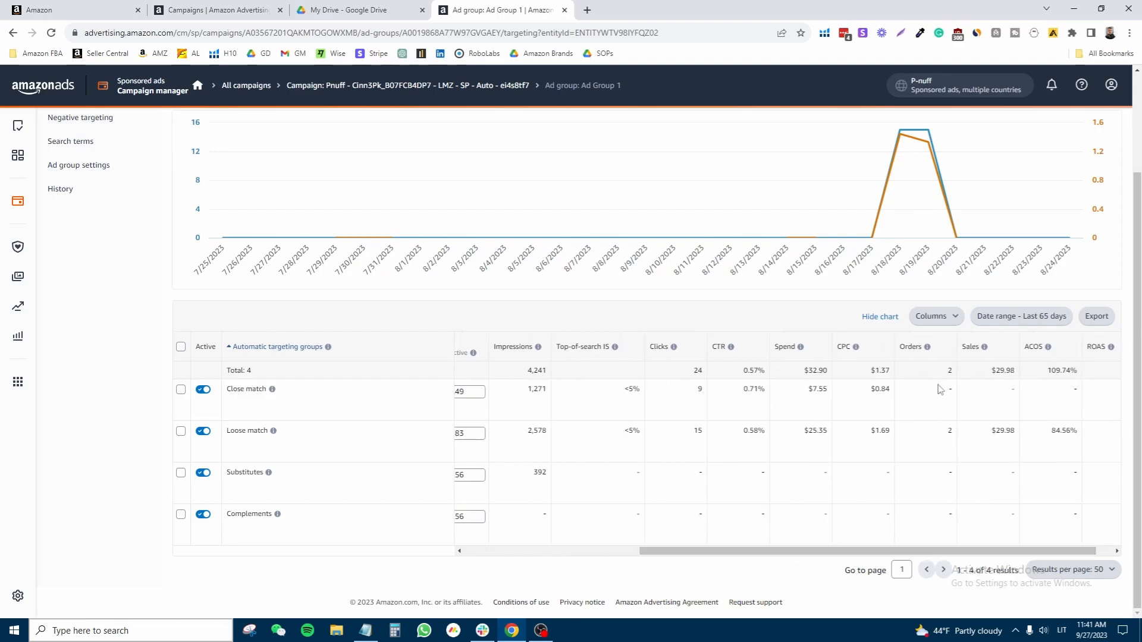
mouse_move(1051, 359)
mouse_move(696, 545)
mouse_down()
mouse_move(618, 547)
mouse_move(712, 545)
mouse_up()
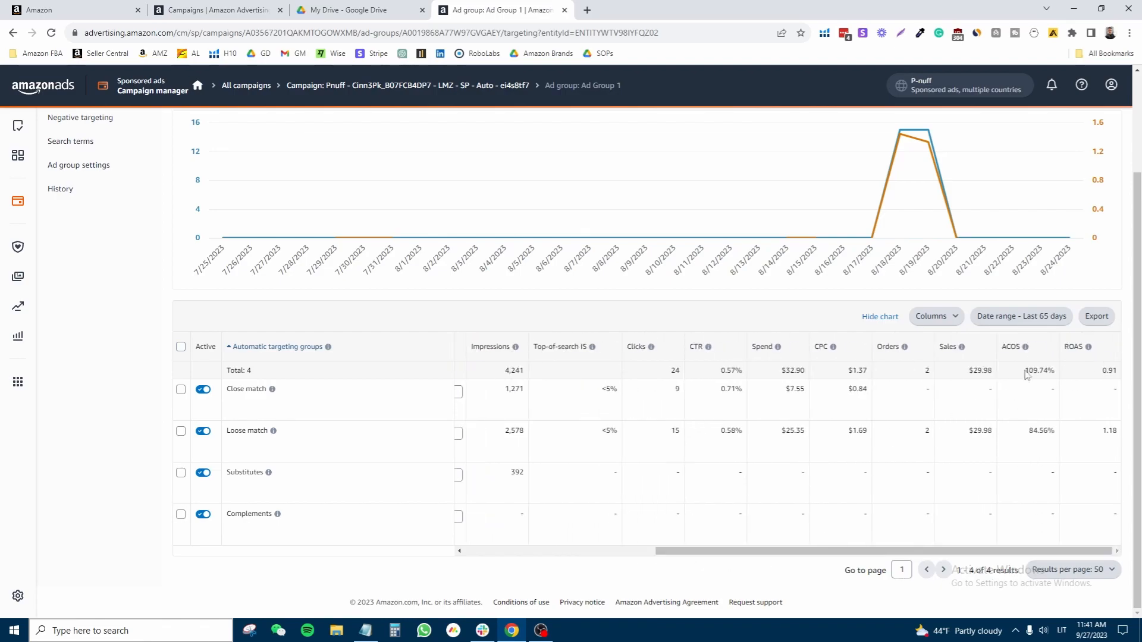
mouse_move(1027, 356)
drag(757, 548, 581, 547)
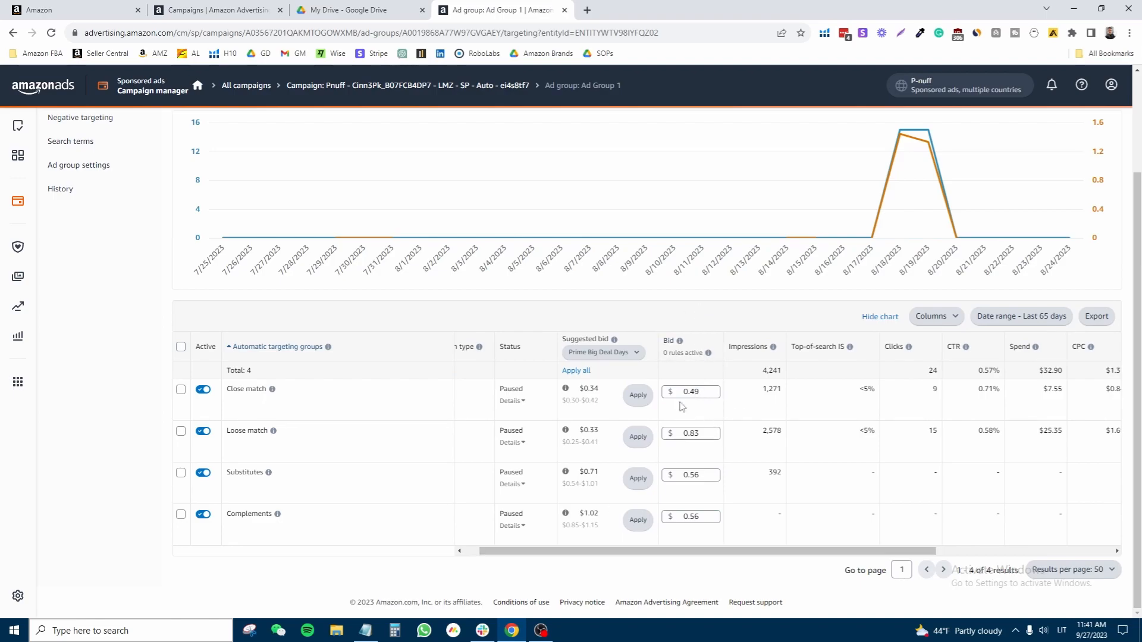
scroll(685, 428, right, 5)
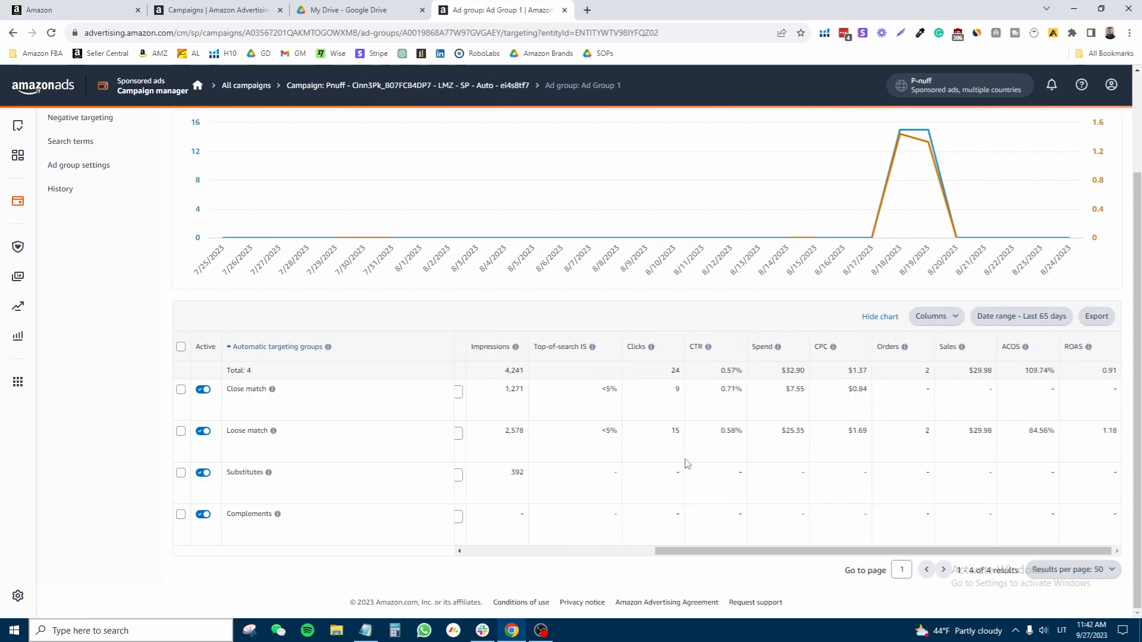
Review the Loose match group's clicks, spend, orders and ACOS against its current bid.
drag(676, 550, 749, 556)
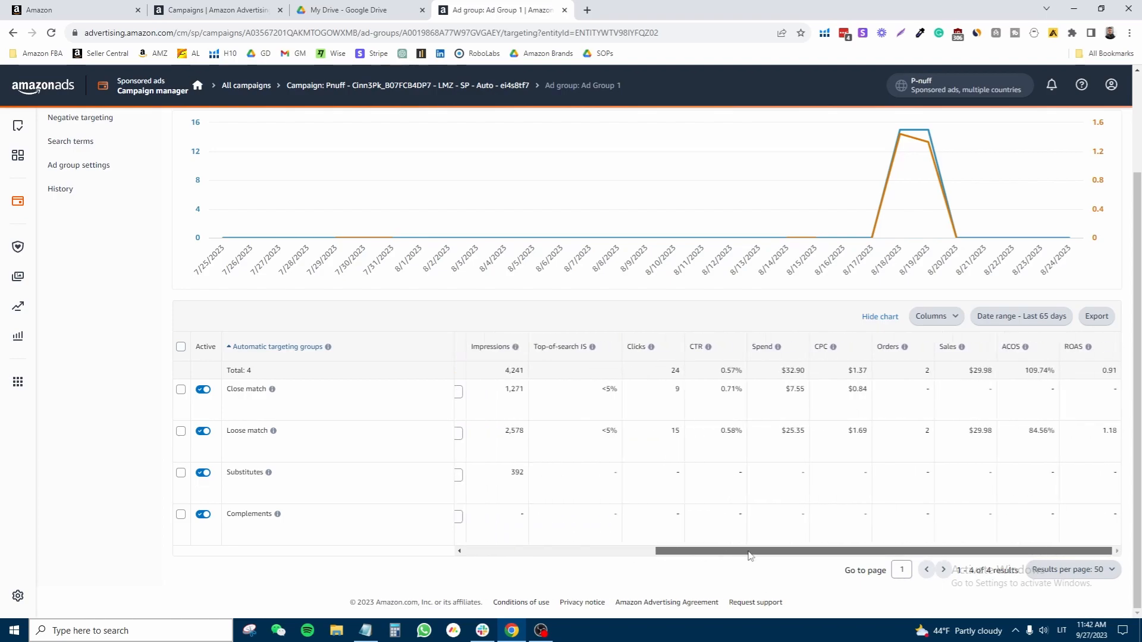
click(273, 431)
click(1064, 429)
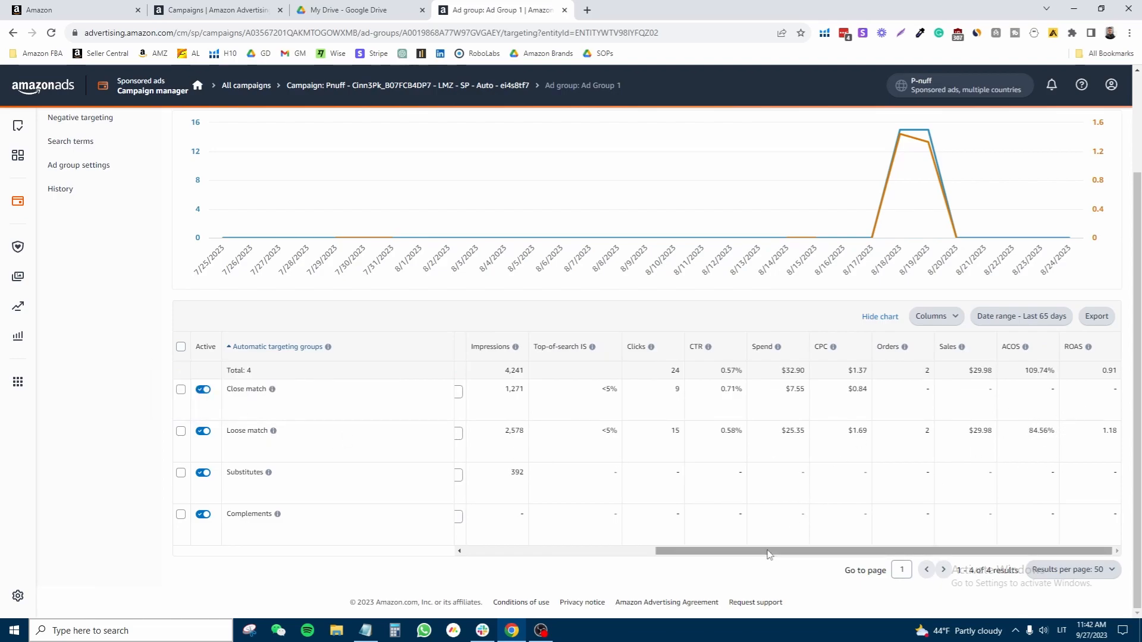
drag(817, 551, 646, 550)
click(691, 436)
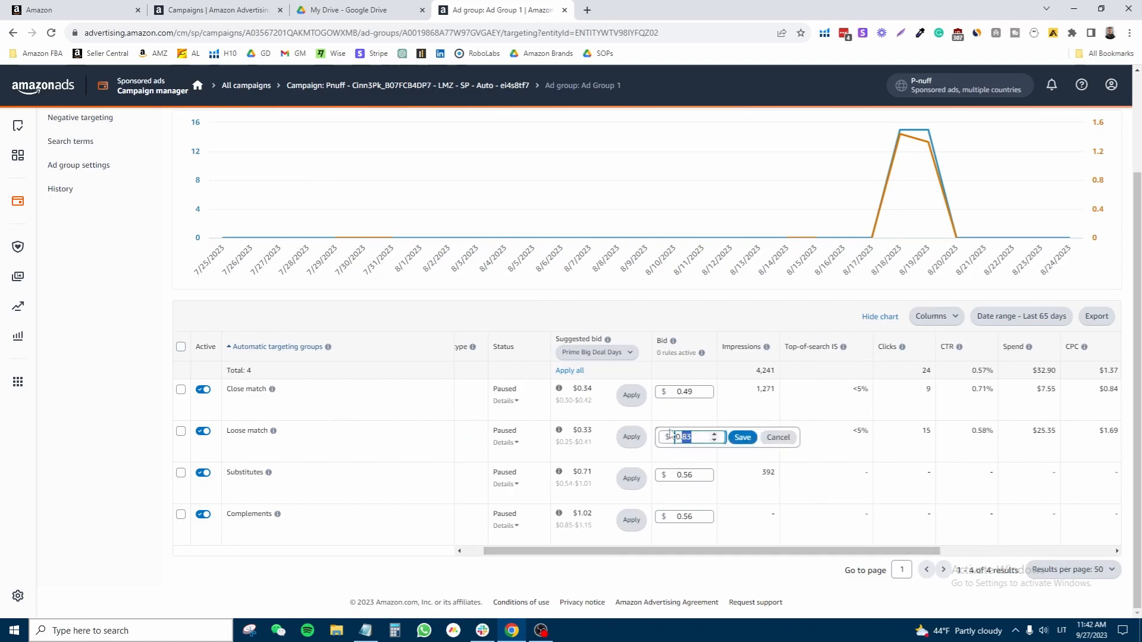
click(742, 437)
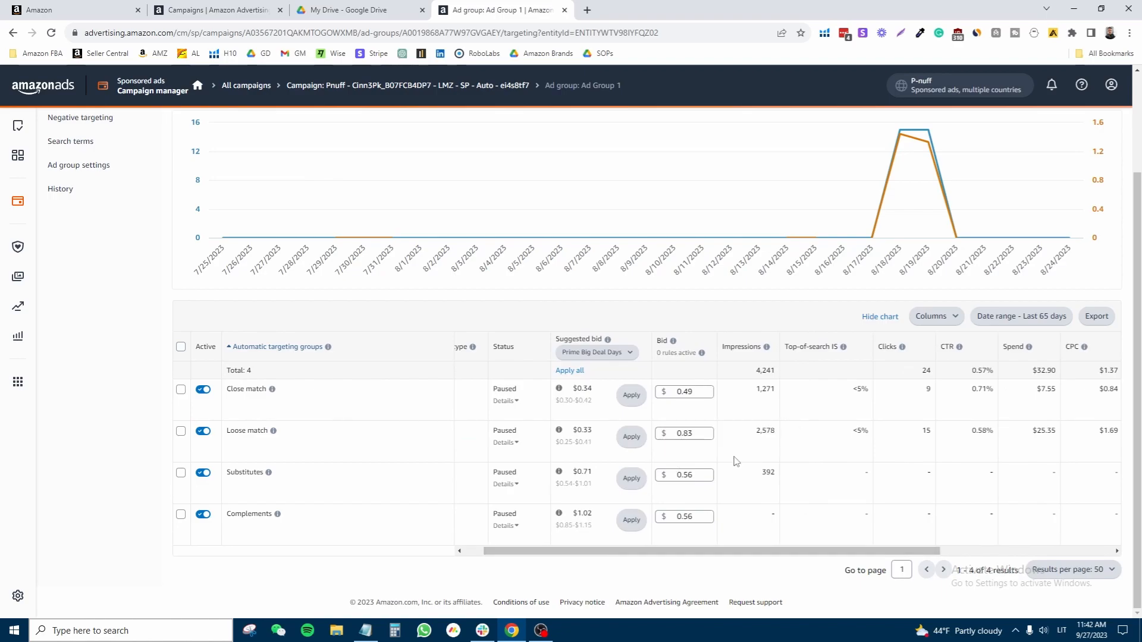
Try bids of $0.73 and $0.63 for the Loose match group and discard the edit.
click(695, 435)
drag(695, 435, 682, 432)
key(BackSpace)
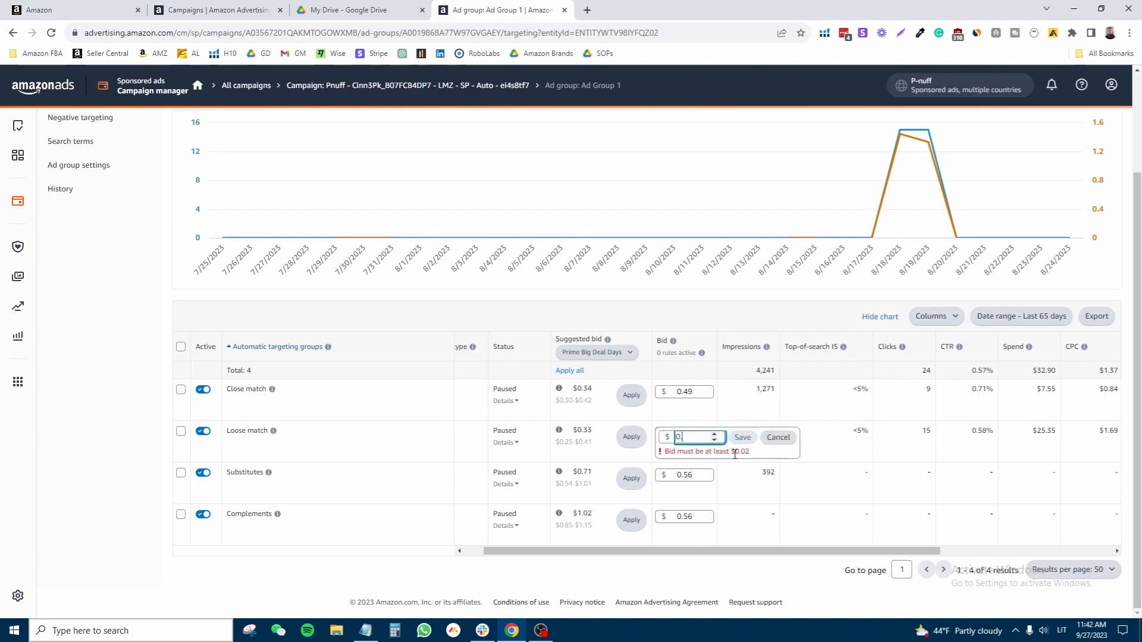
text(73)
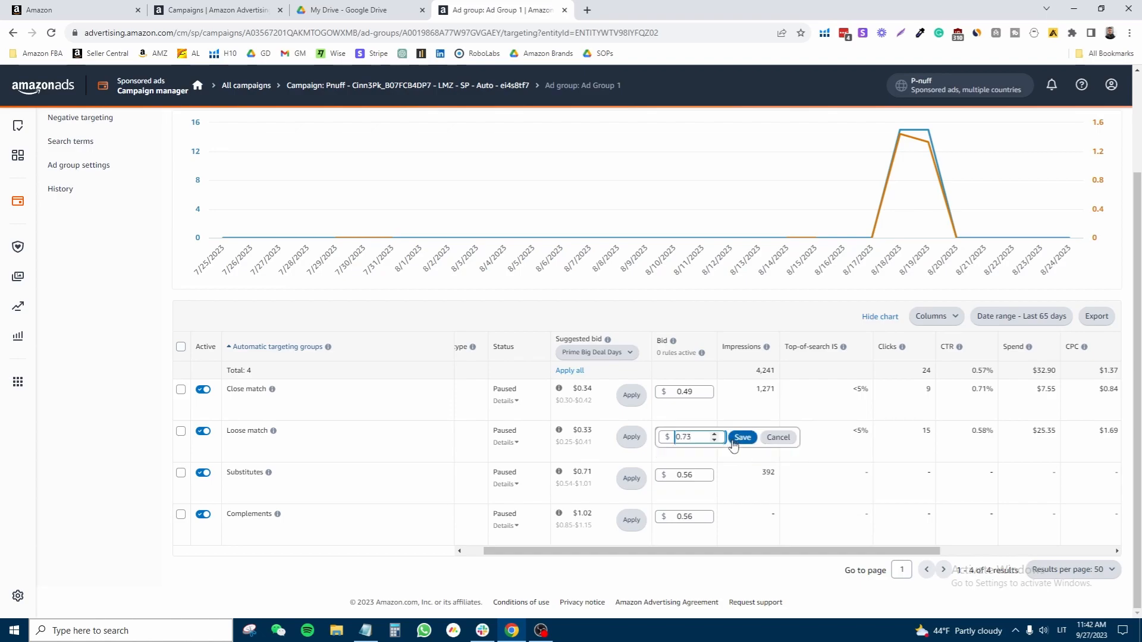
drag(693, 438, 688, 438)
text(63)
click(779, 440)
Compare bids, impressions, spend, CPC, orders and ACOS across Ad Group 1's automatic targeting groups, leaving the bids as they are.
drag(757, 551, 930, 551)
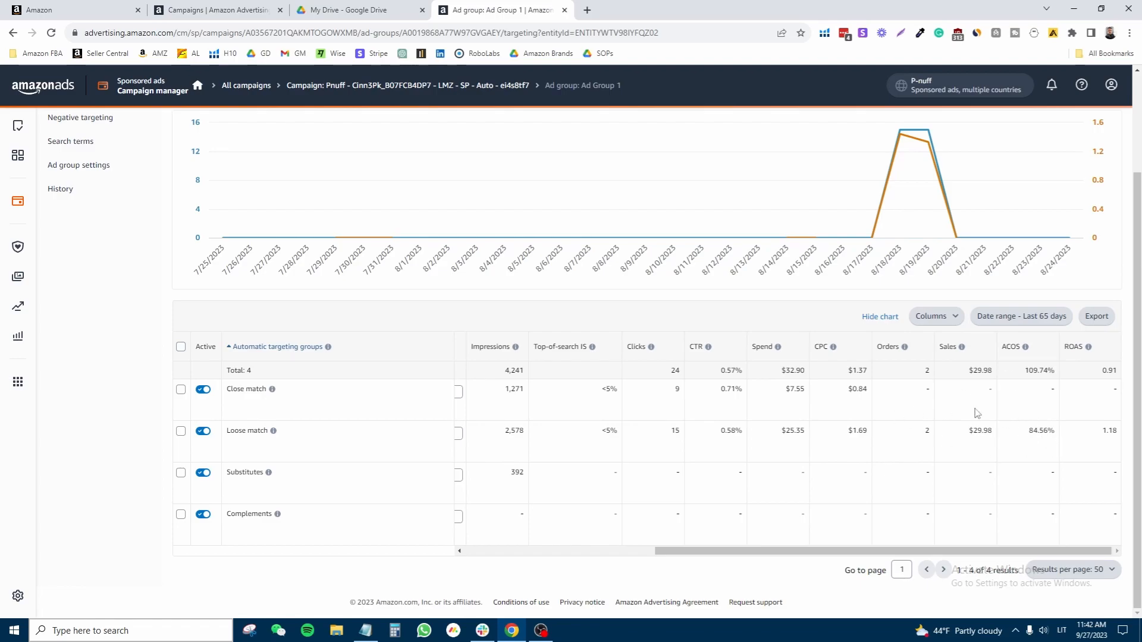
drag(524, 433, 512, 432)
click(515, 433)
drag(692, 550, 506, 535)
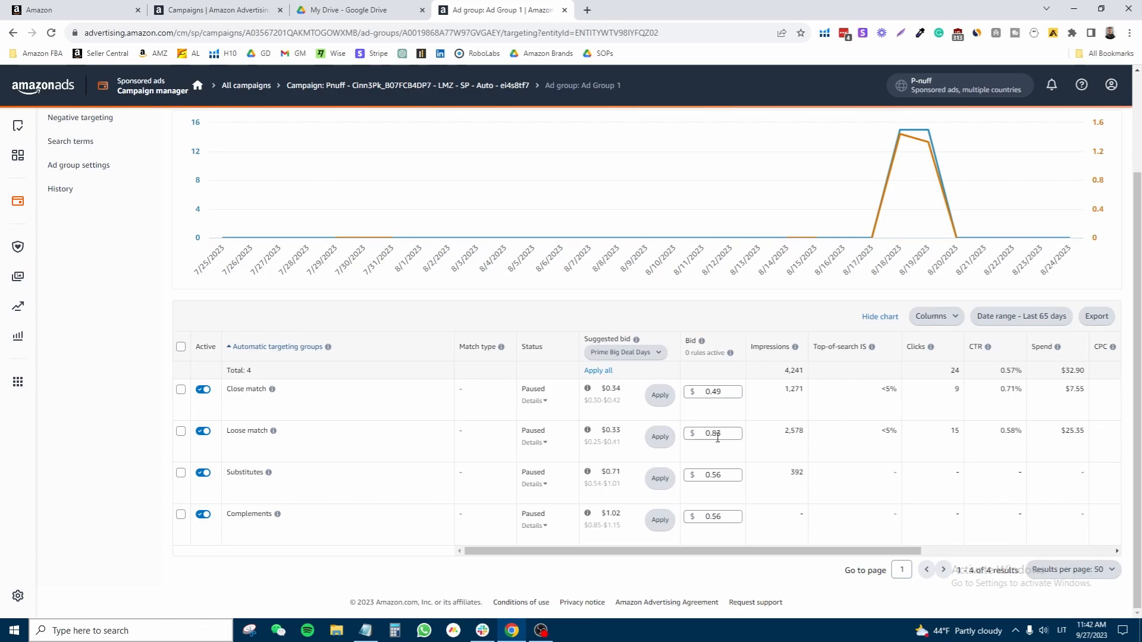
drag(675, 552, 821, 554)
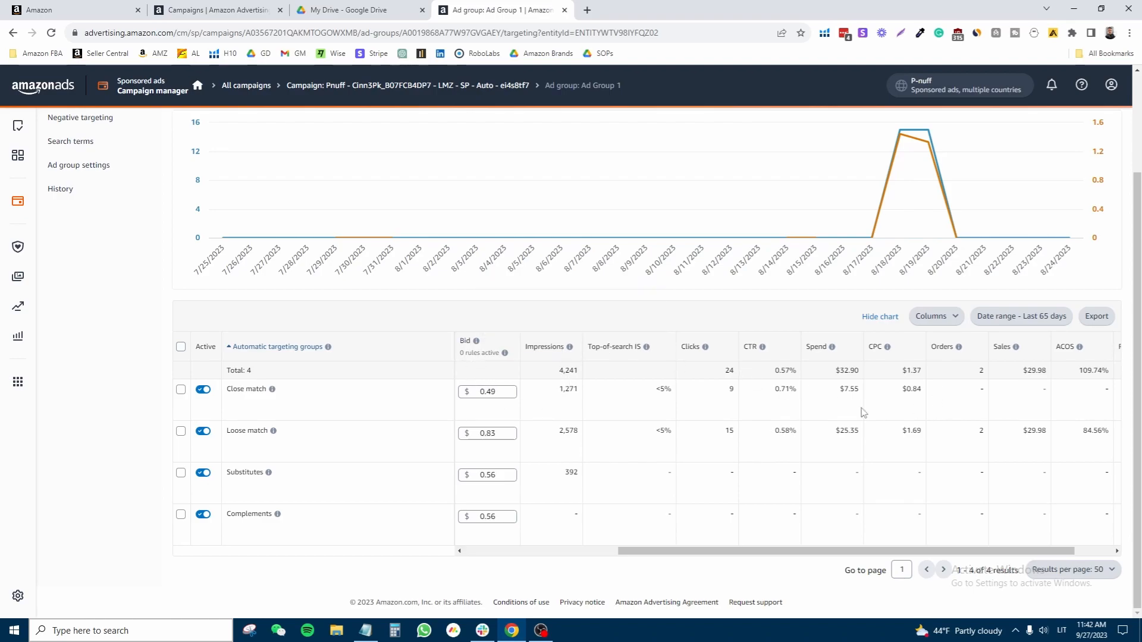
click(501, 397)
click(581, 397)
scroll(601, 410, up, 2)
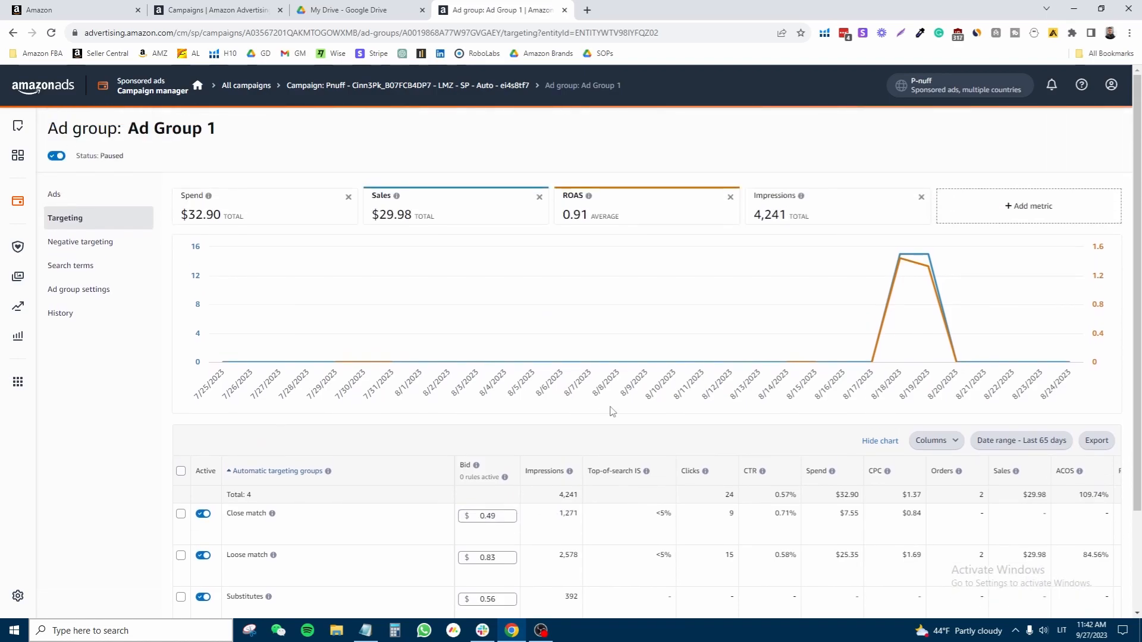
scroll(621, 415, down, 2)
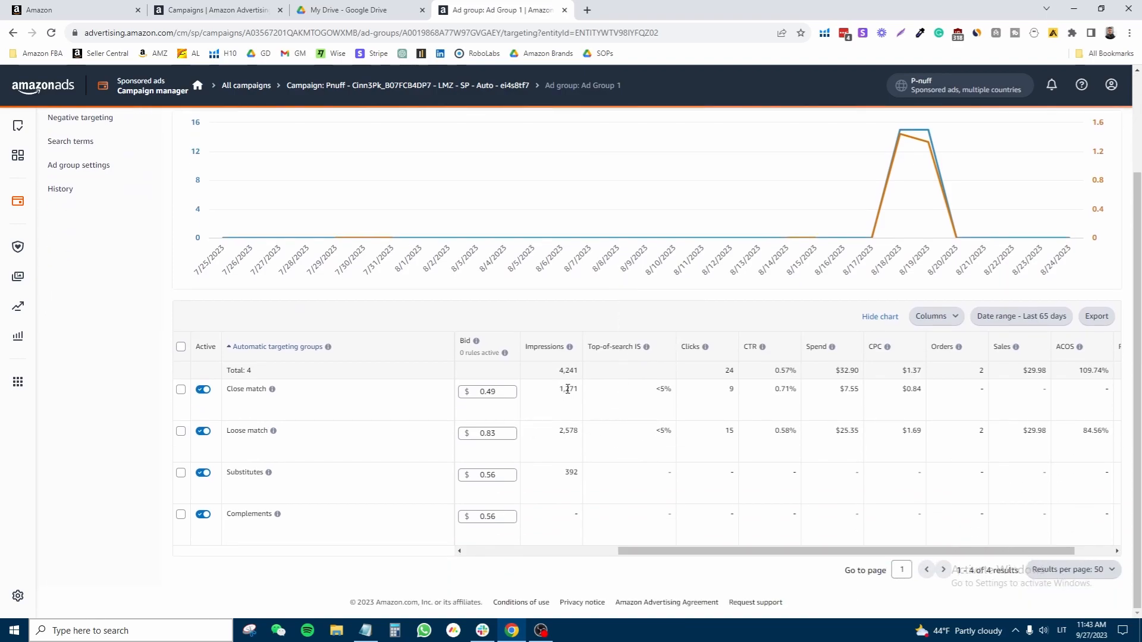
scroll(569, 404, up, 2)
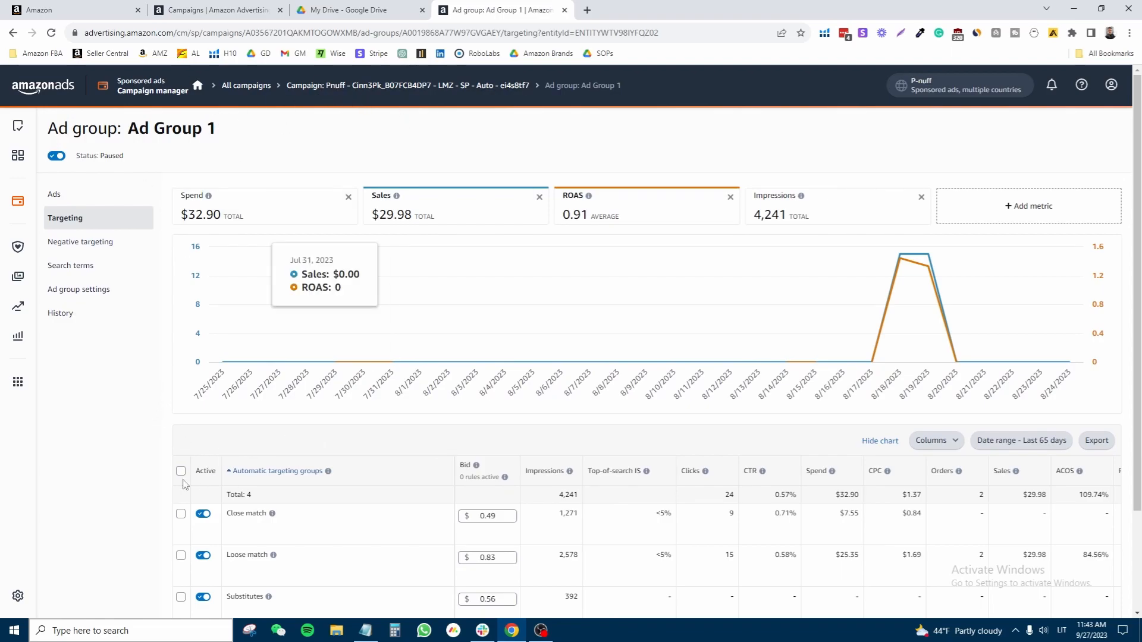
scroll(333, 268, down, 2)
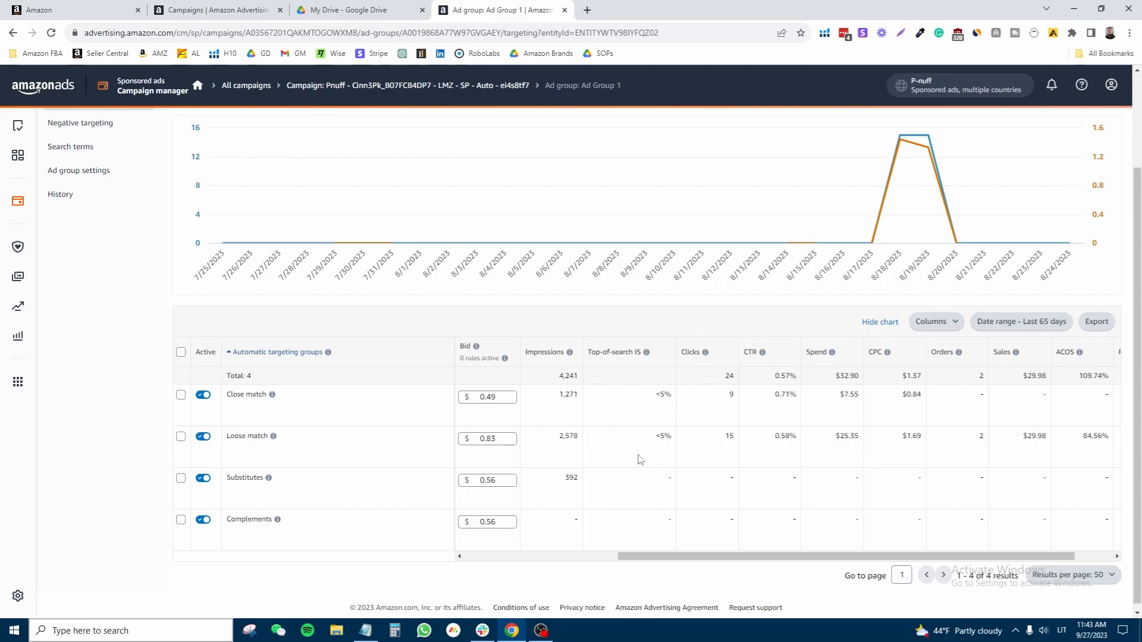
scroll(951, 562, right, 2)
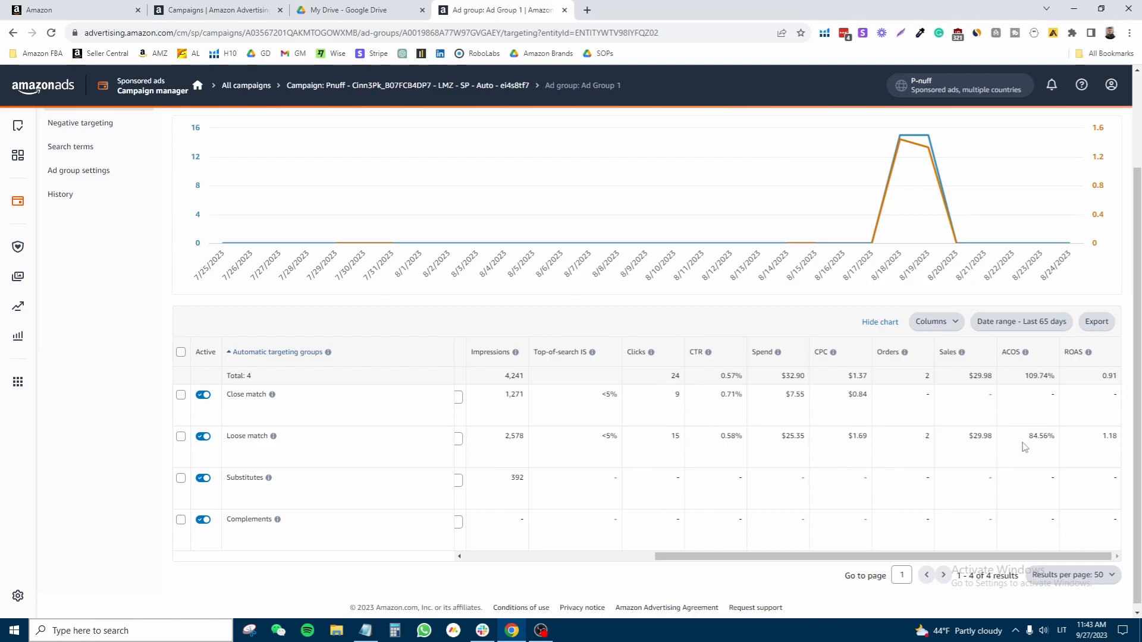
scroll(704, 544, left, 3)
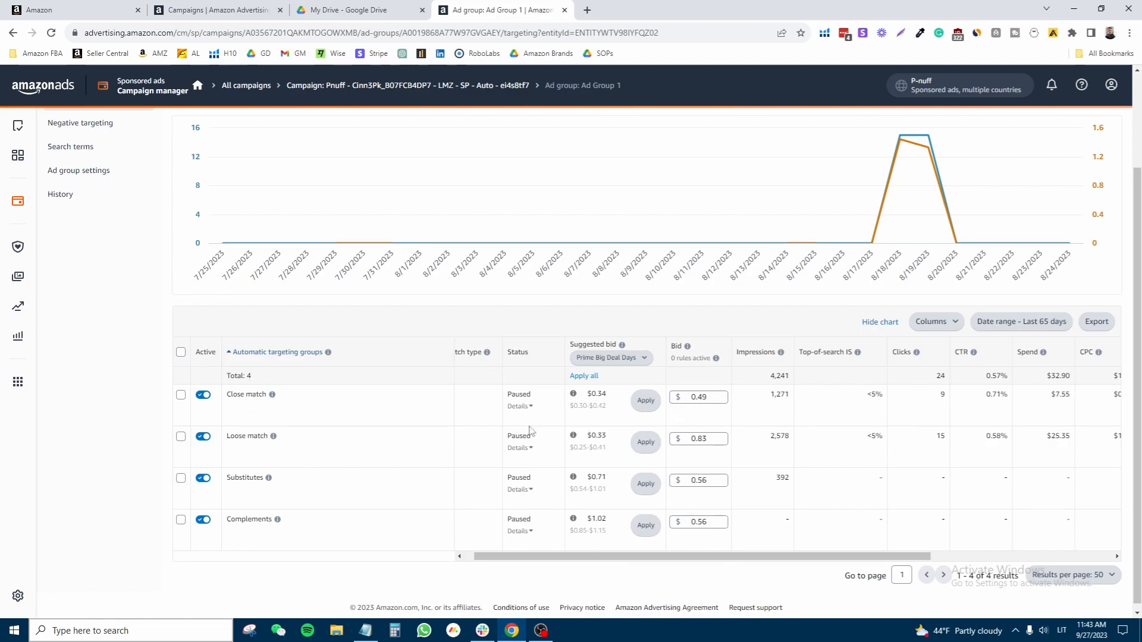
scroll(713, 536, right, 3)
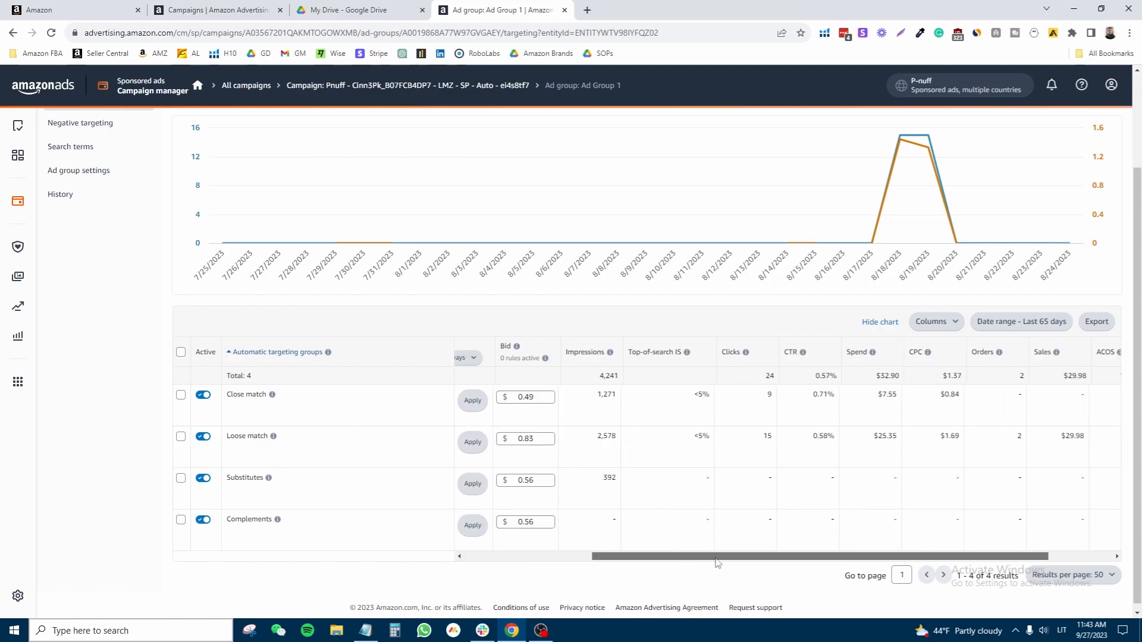
scroll(848, 442, right, 2)
Export Ad Group 1's search terms report and open the downloaded CSV in Excel, dismissing the activation wizard.
scroll(89, 390, up, 2)
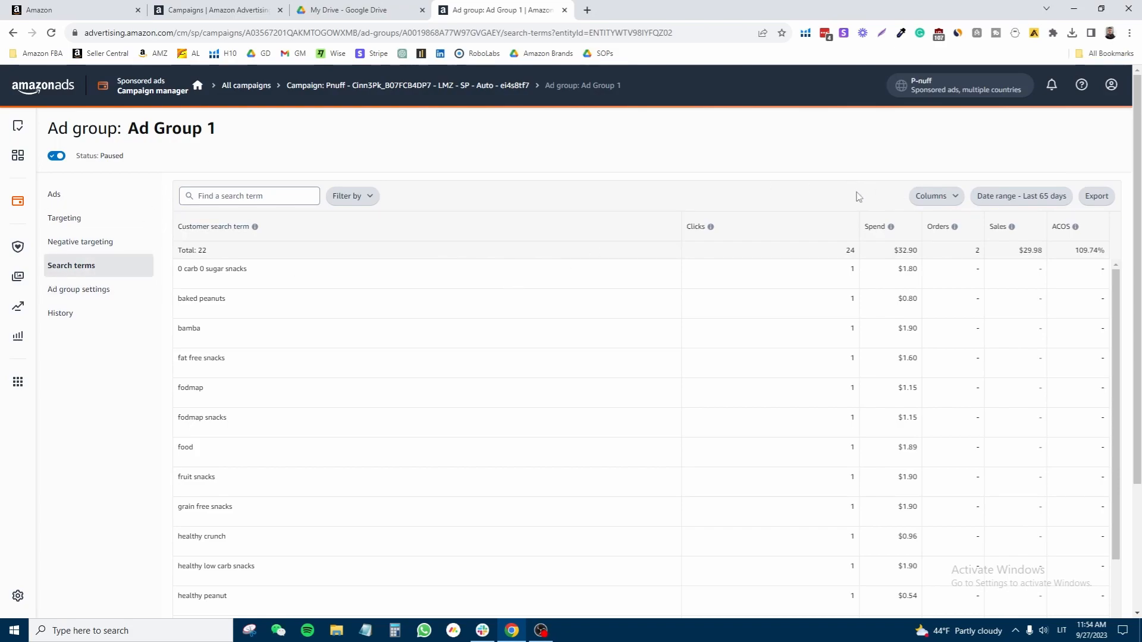
click(1094, 198)
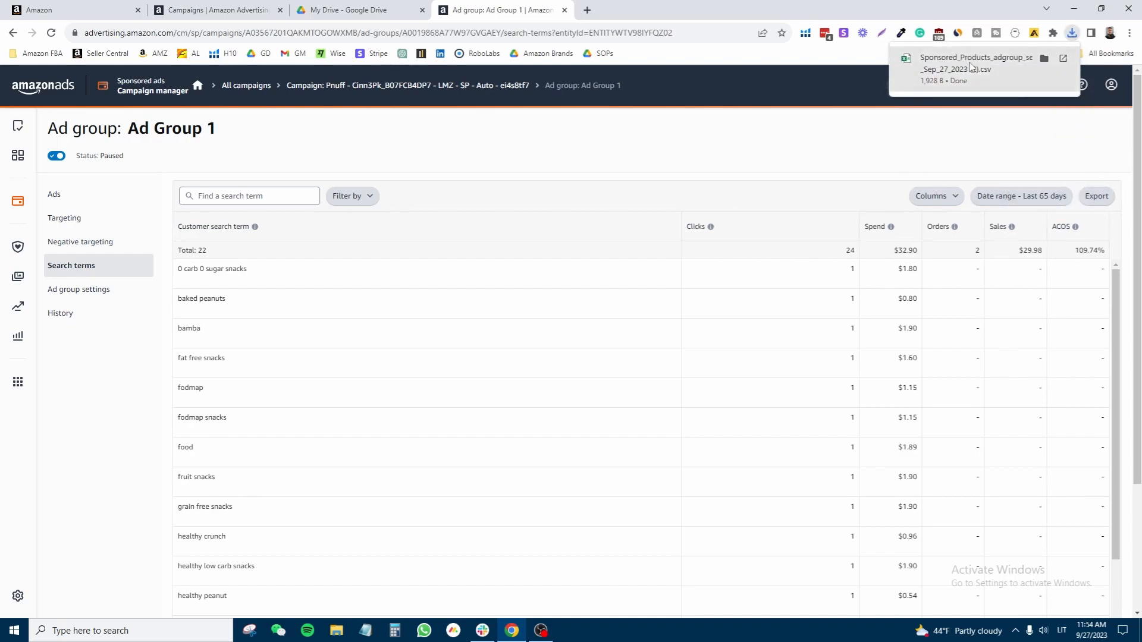
click(966, 77)
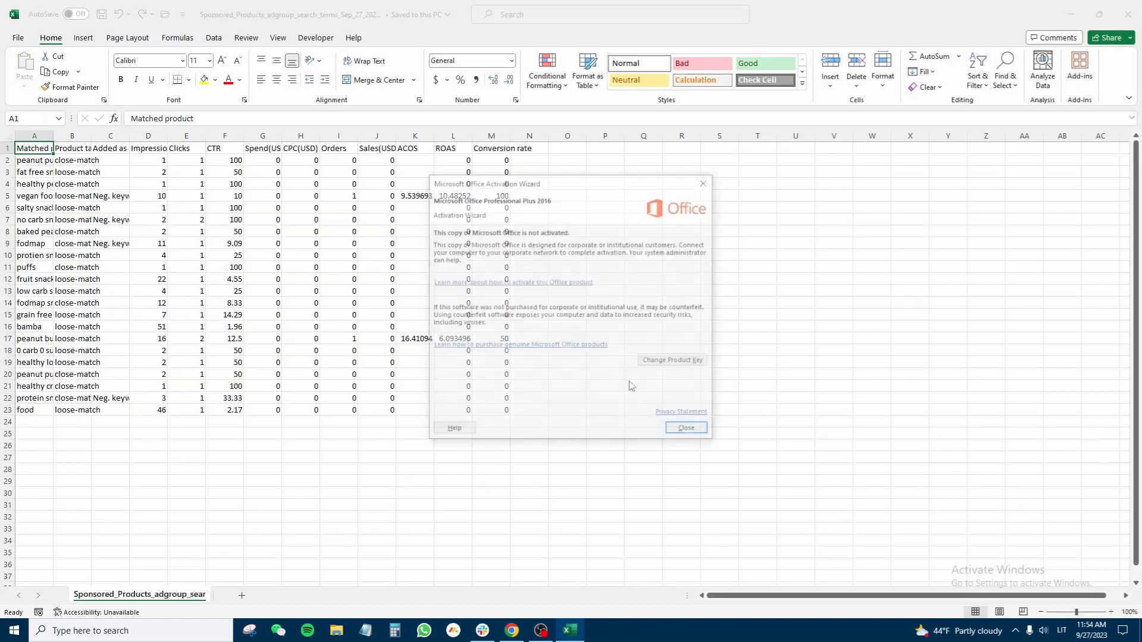
click(706, 181)
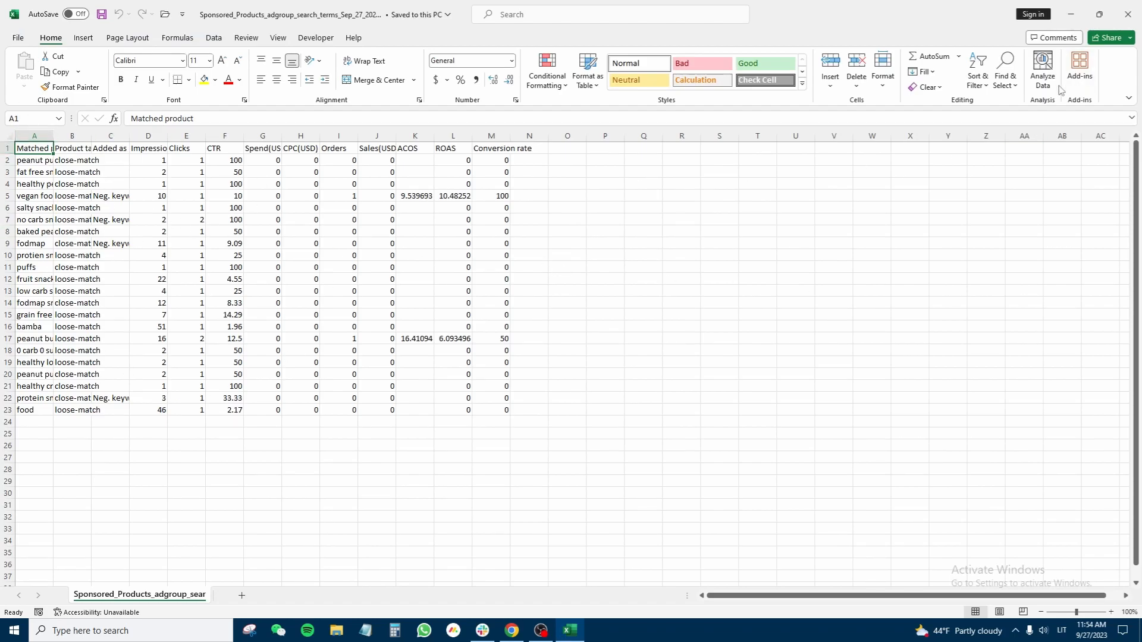
Add filters to the header row of the whole search terms sheet.
click(9, 136)
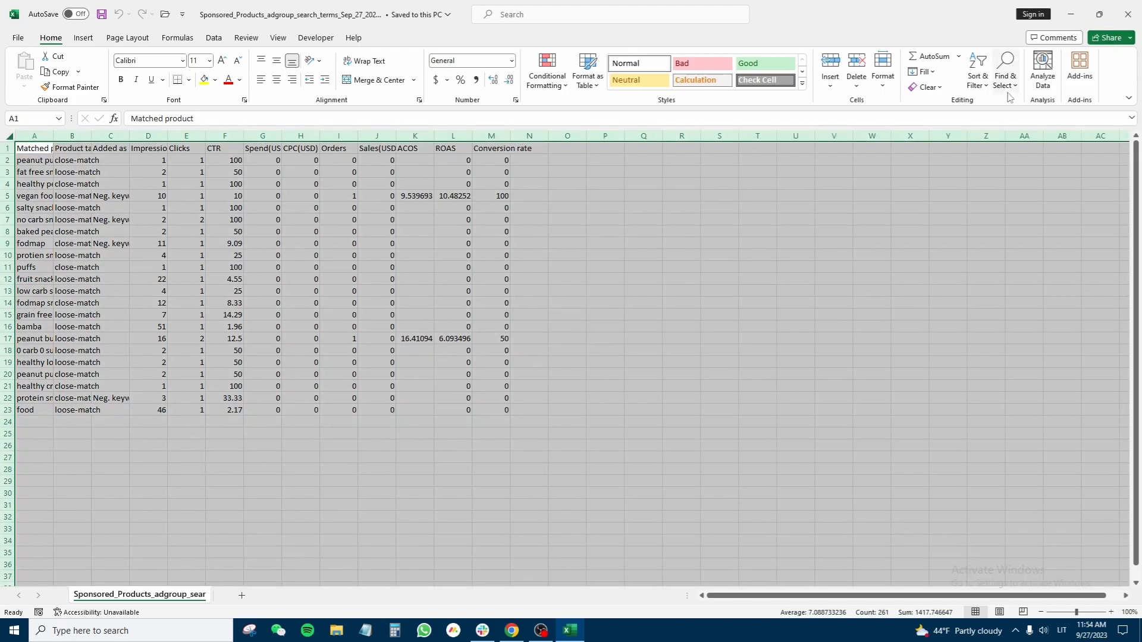
click(977, 80)
click(999, 158)
click(273, 241)
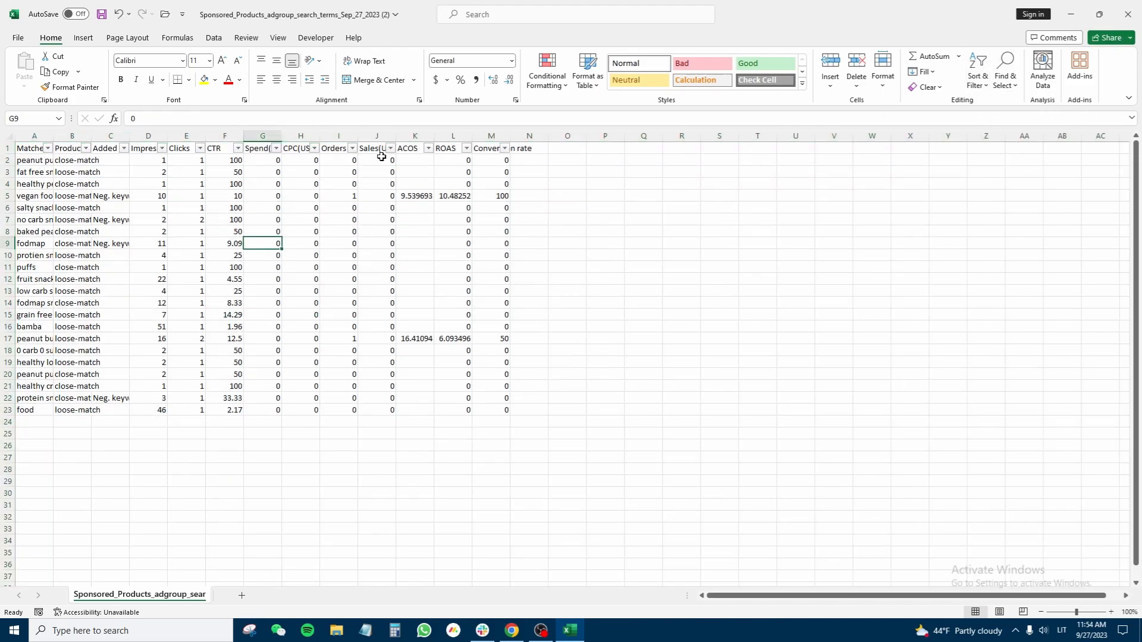
Filter the Orders column with a Greater Than condition.
click(336, 136)
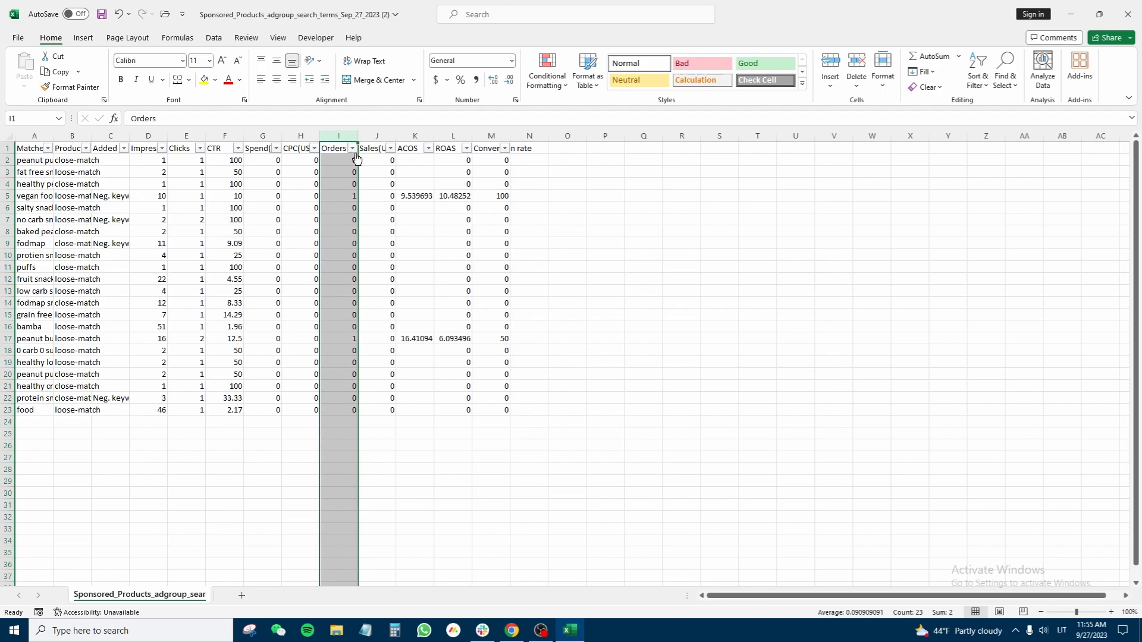
click(352, 148)
mouse_move(288, 279)
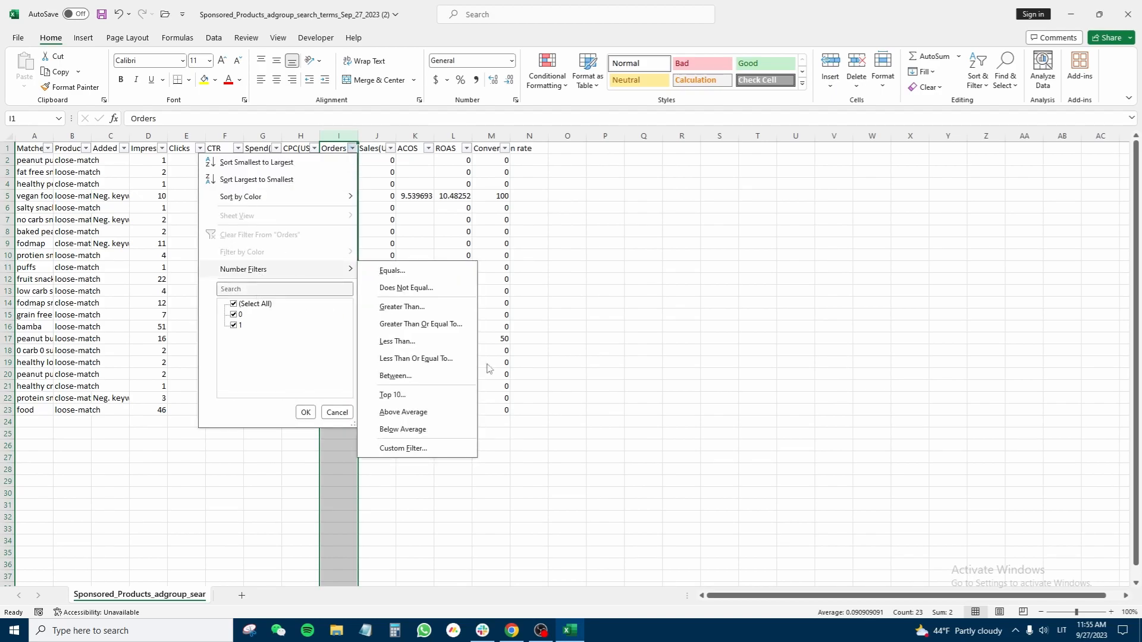
click(395, 308)
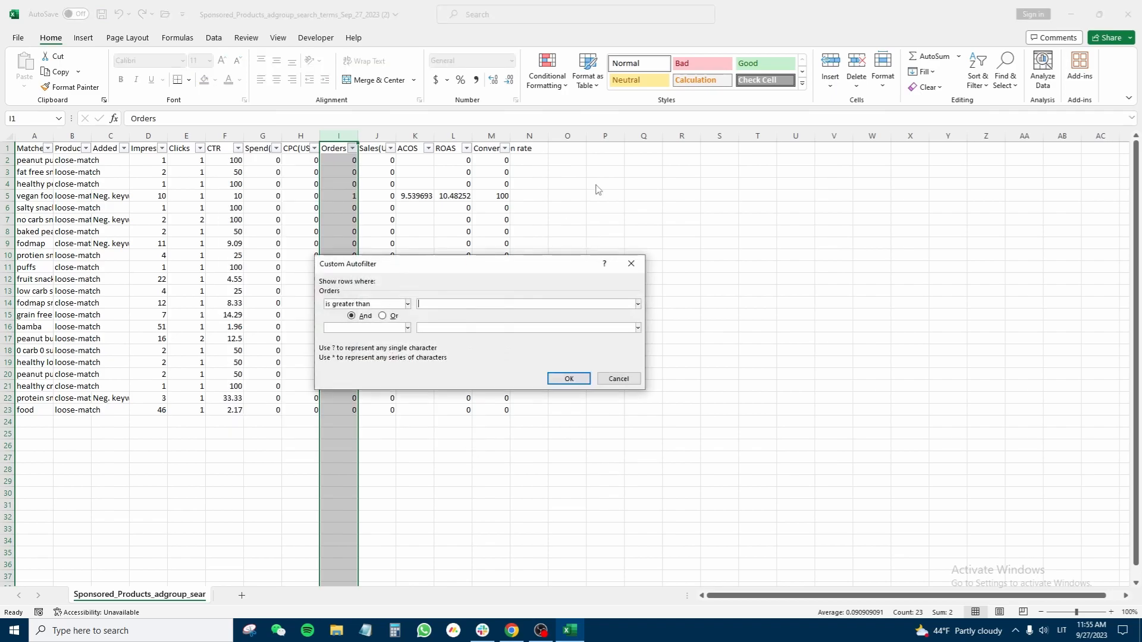
click(568, 378)
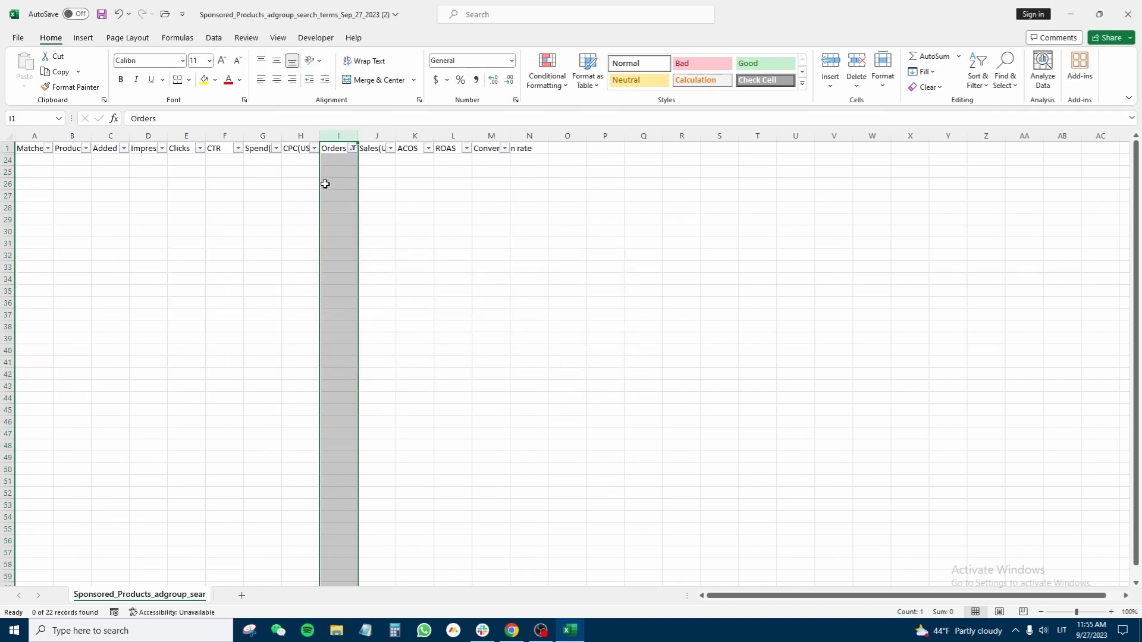
drag(199, 163, 200, 470)
click(199, 469)
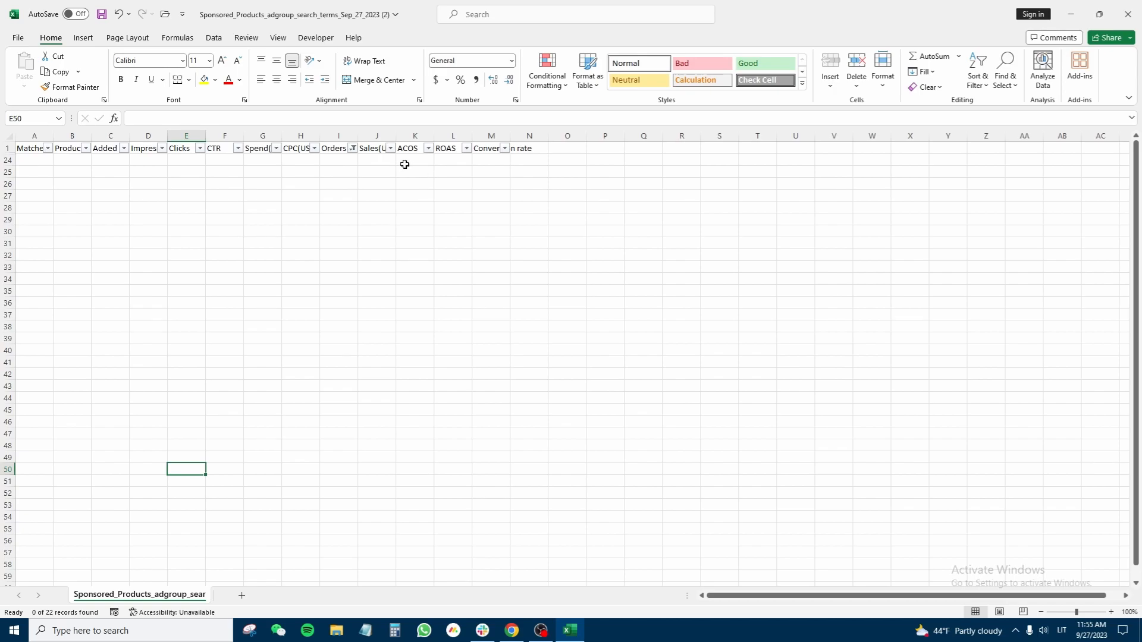
drag(9, 160, 3, 257)
click(72, 241)
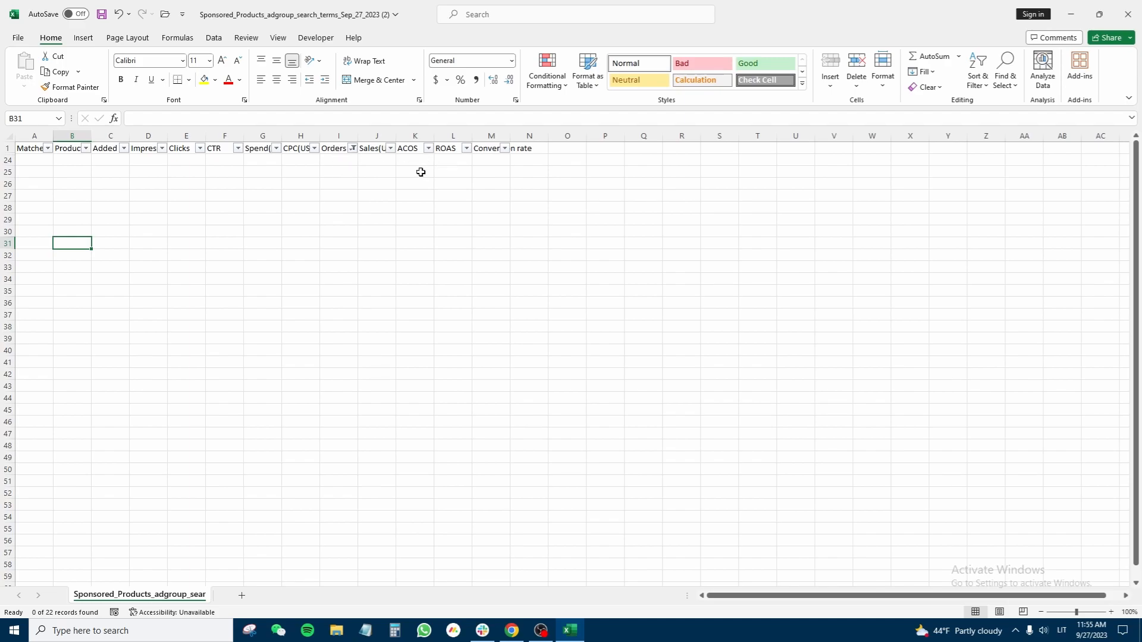
mouse_move(416, 159)
mouse_down()
mouse_move(411, 280)
mouse_move(415, 181)
mouse_up()
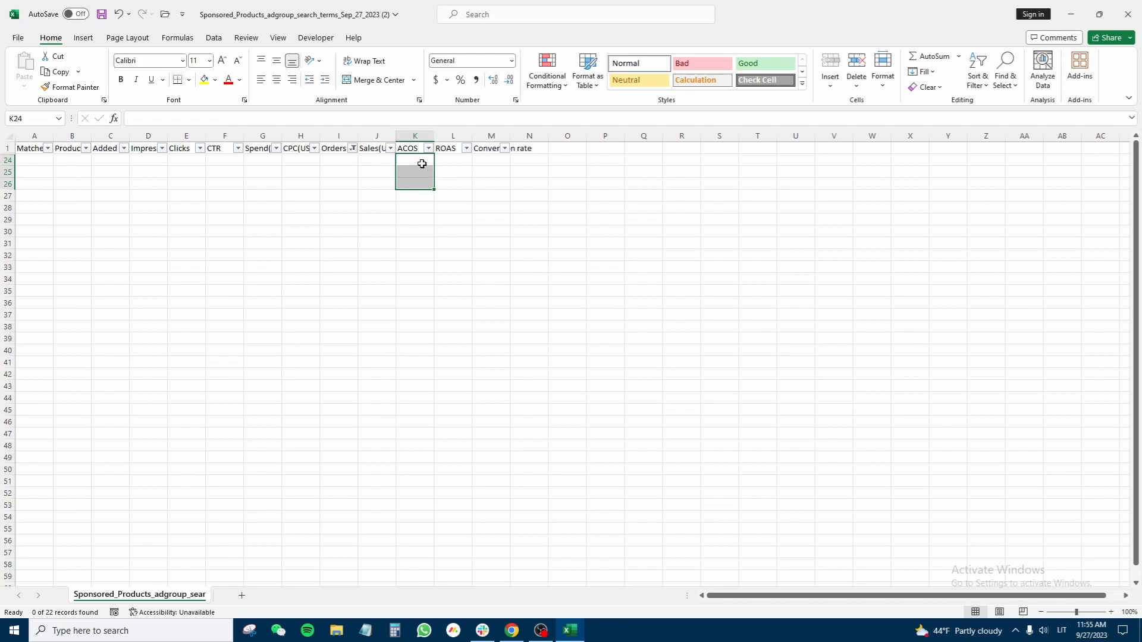
drag(412, 161, 33, 169)
click(33, 170)
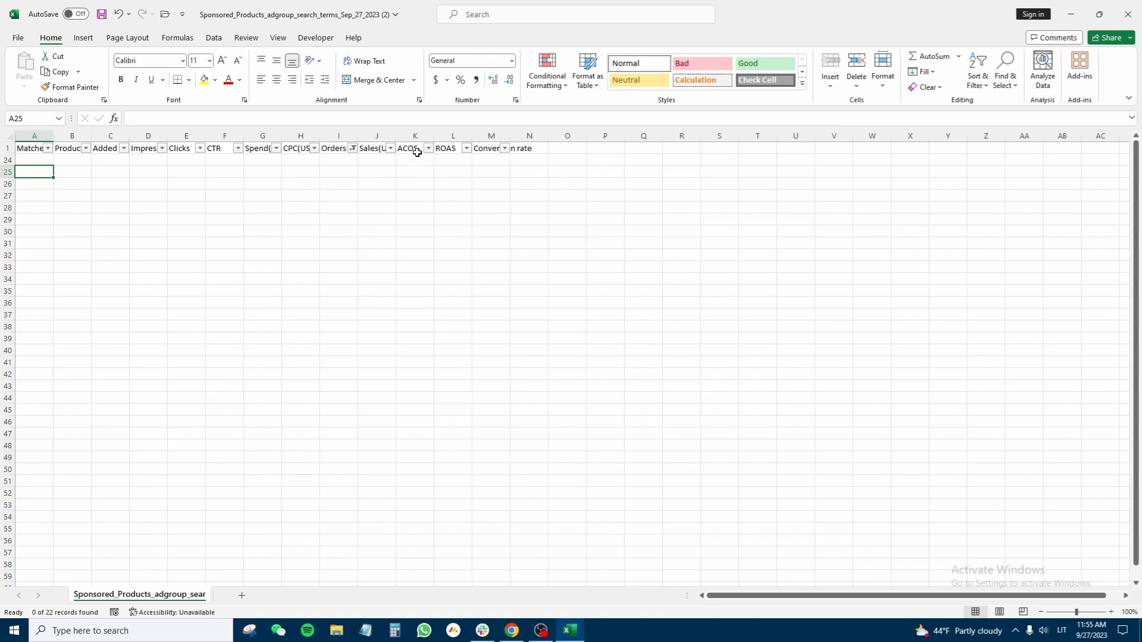
drag(417, 159, 411, 173)
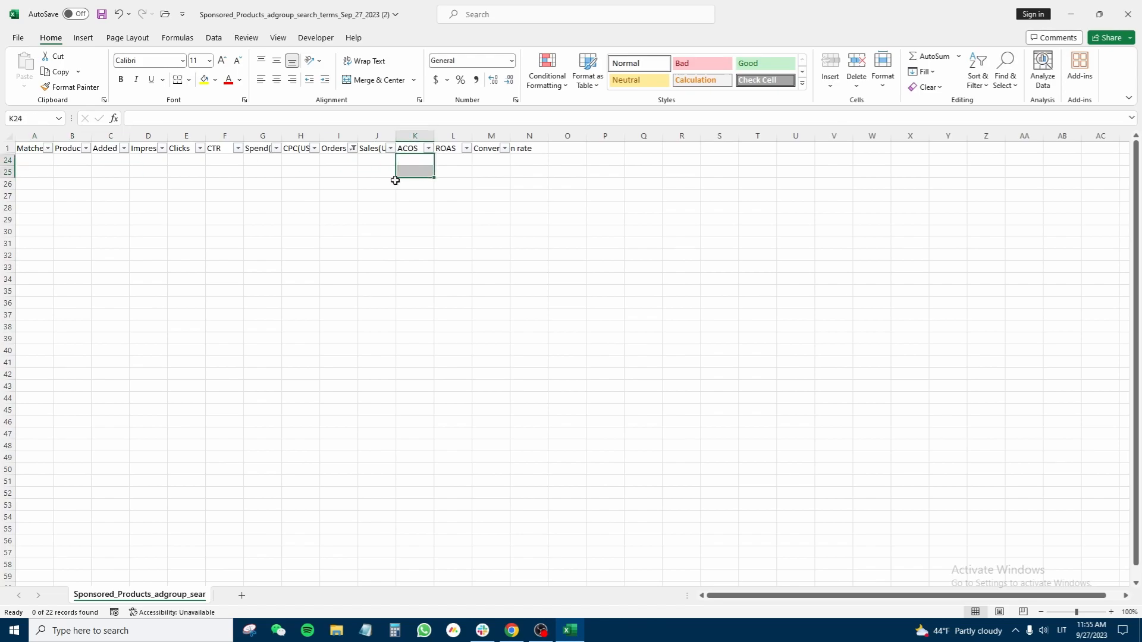
drag(28, 162, 41, 209)
click(28, 176)
click(72, 230)
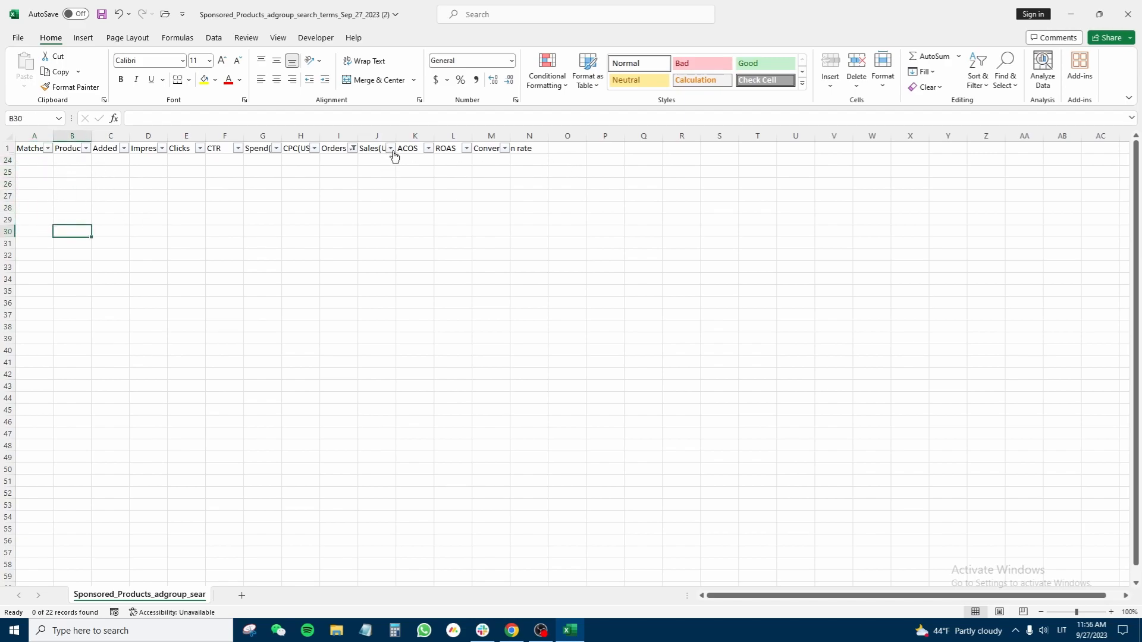
Clear the filter from the Orders column and widen column A so the full search terms can be read.
click(353, 148)
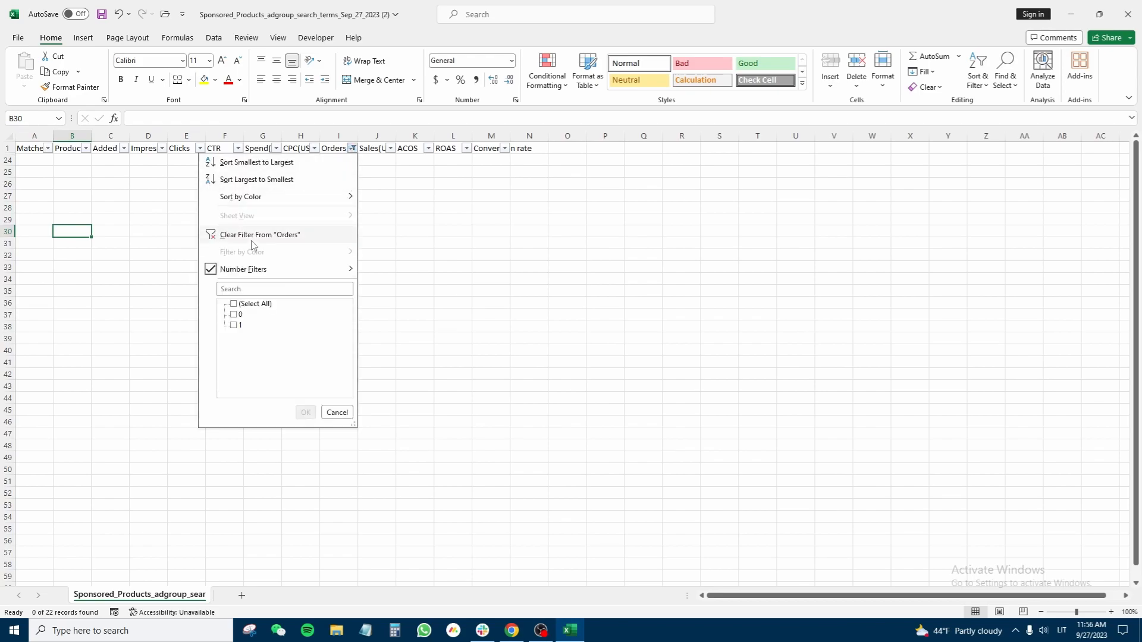
click(252, 235)
drag(43, 164, 37, 185)
drag(53, 136, 194, 137)
Copy the search term "peanut puffs" from cell A2 into a blank Notepad document and place its window beside the sheet.
drag(139, 180, 119, 161)
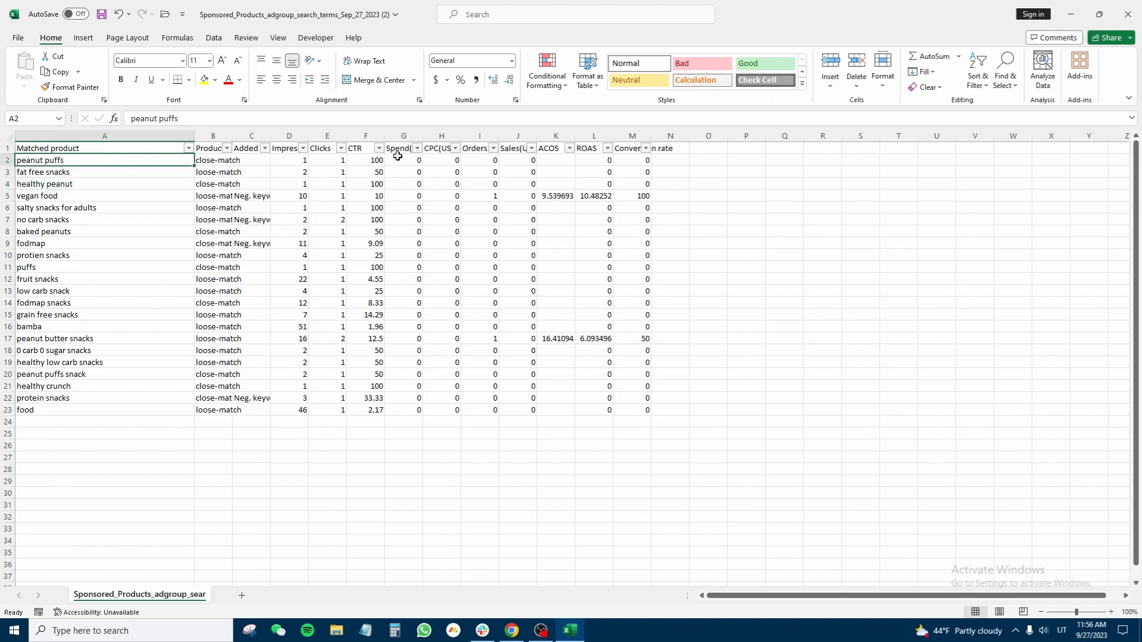
key(ctrl+c)
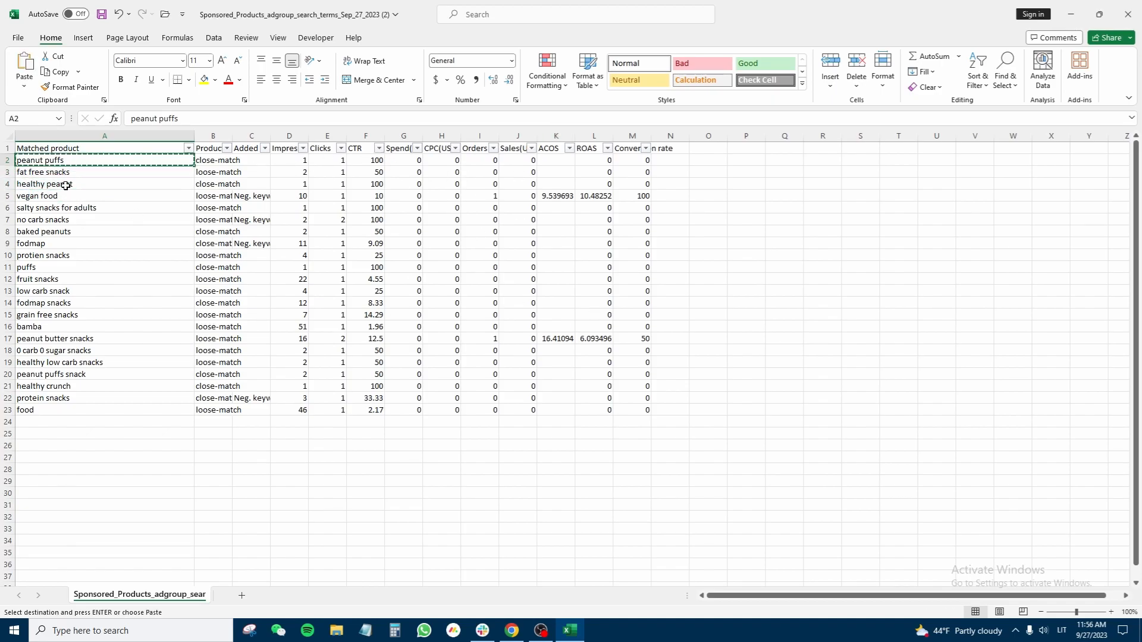
click(365, 630)
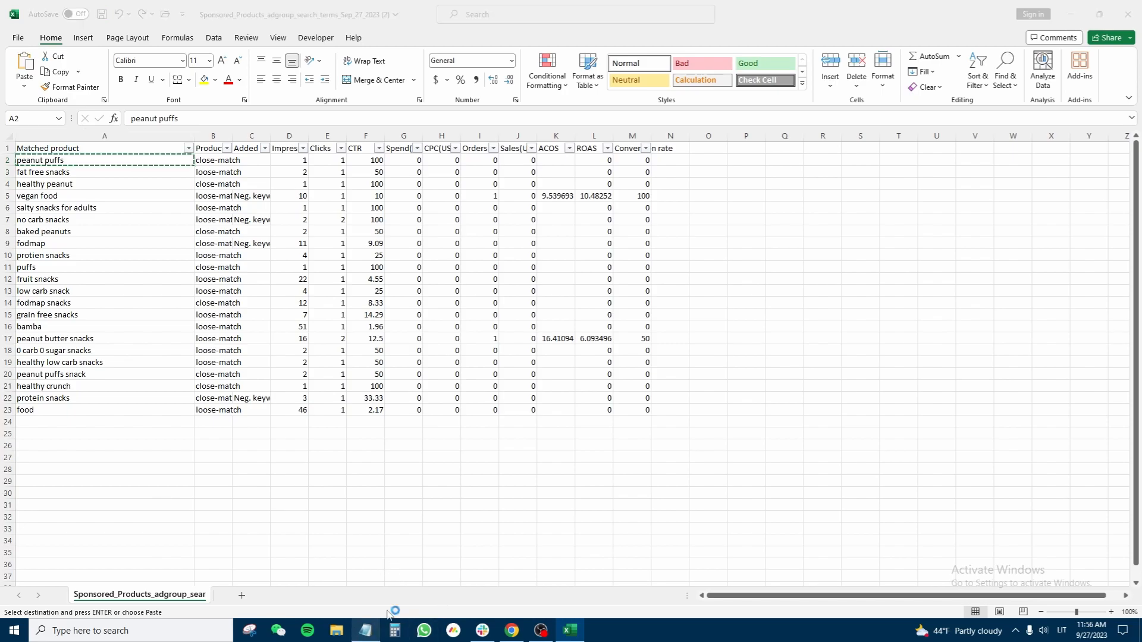
key(ctrl+v)
drag(333, 257, 656, 229)
key(ctrl+a)
Add the search terms in cells A3 to A5, from "fat free snacks" to "vegan food", to the Notepad list.
click(55, 251)
drag(68, 185, 68, 197)
key(ctrl+c)
click(375, 633)
click(681, 295)
key(ctrl+v)
Copy all four search terms from the Notepad list.
click(644, 290)
drag(641, 308, 569, 259)
right_click(603, 288)
click(634, 327)
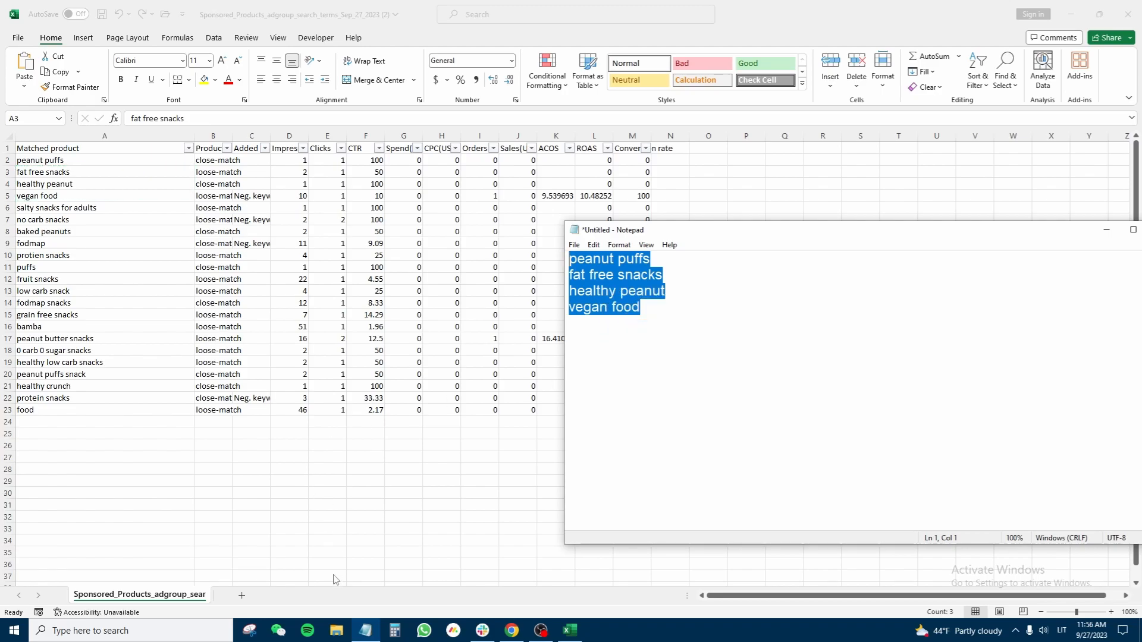
Switch to Chrome, return to the Amazon Ads campaigns overview and start creating a new campaign.
key(alt+Tab)
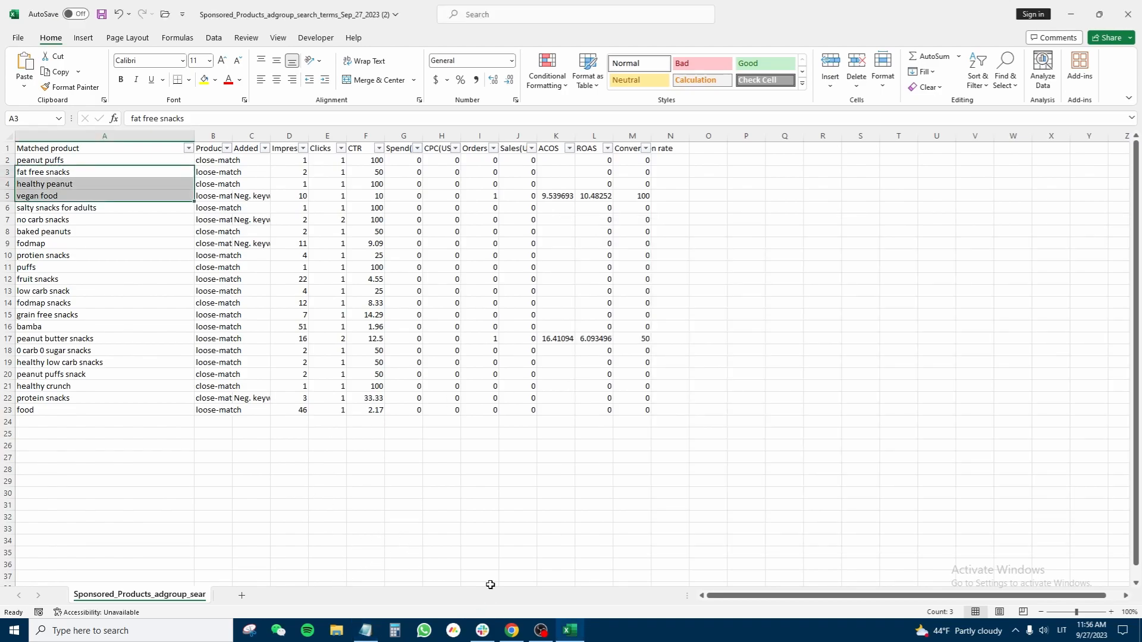
click(513, 628)
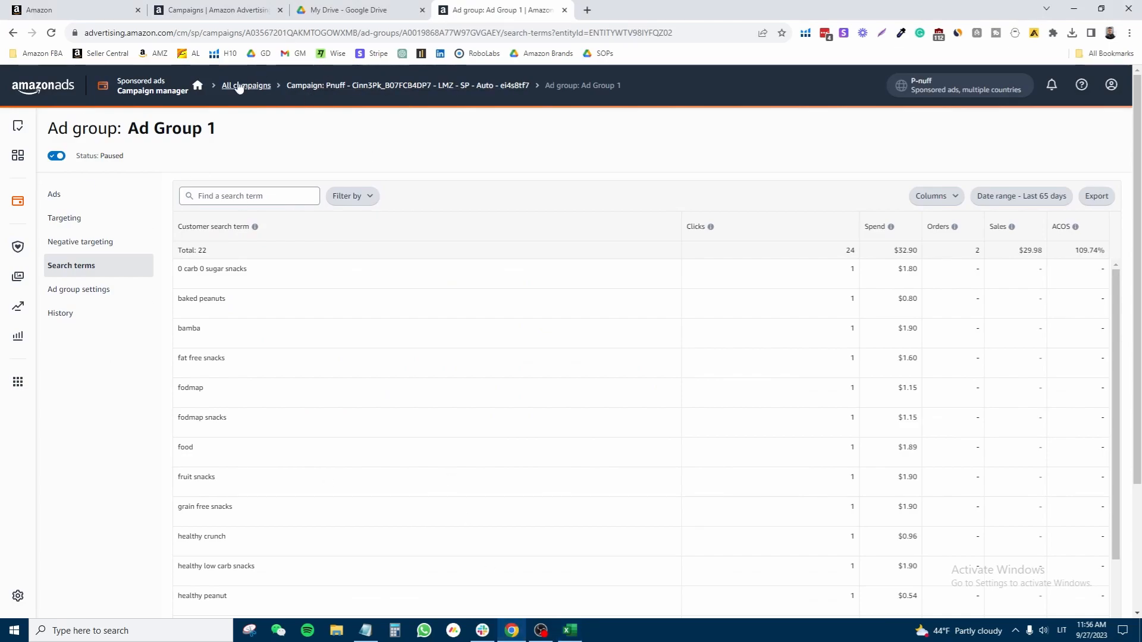
click(215, 11)
scroll(172, 431, down, 3)
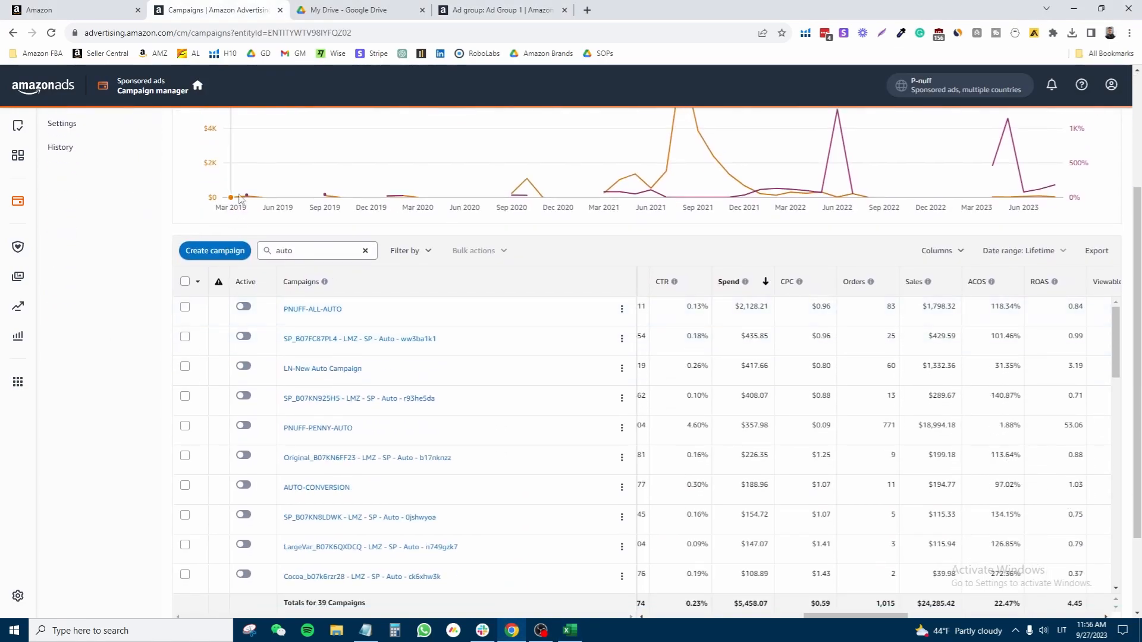
click(234, 249)
scroll(178, 277, up, 3)
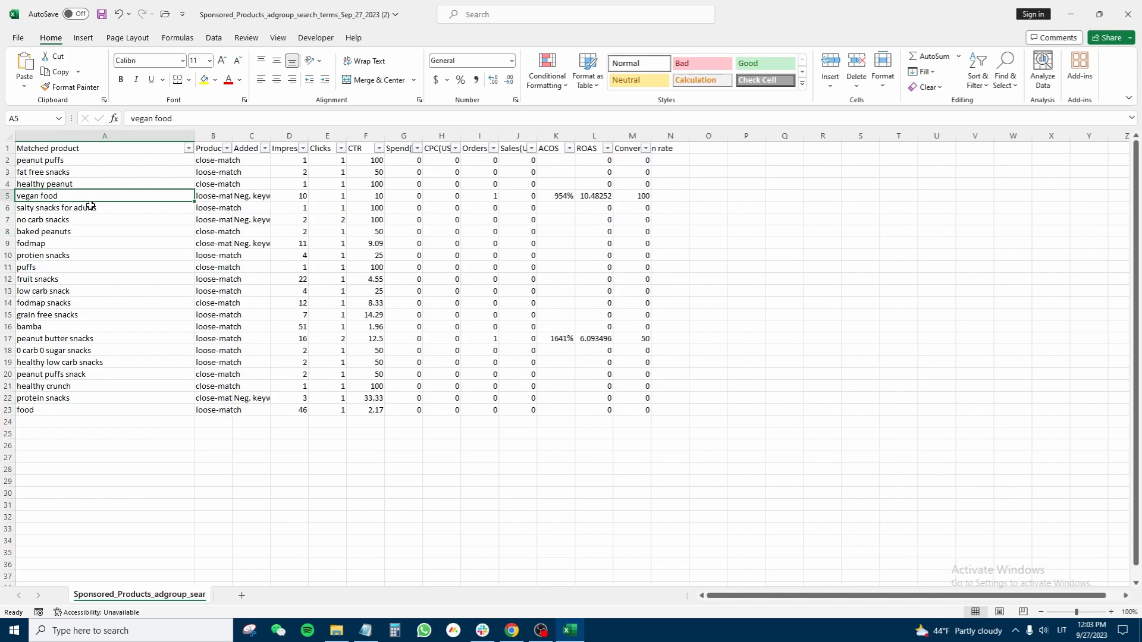
Change the number format of the ACOS cell in the "vegan food" row from Percentage to Number.
double_click(558, 196)
key(Escape)
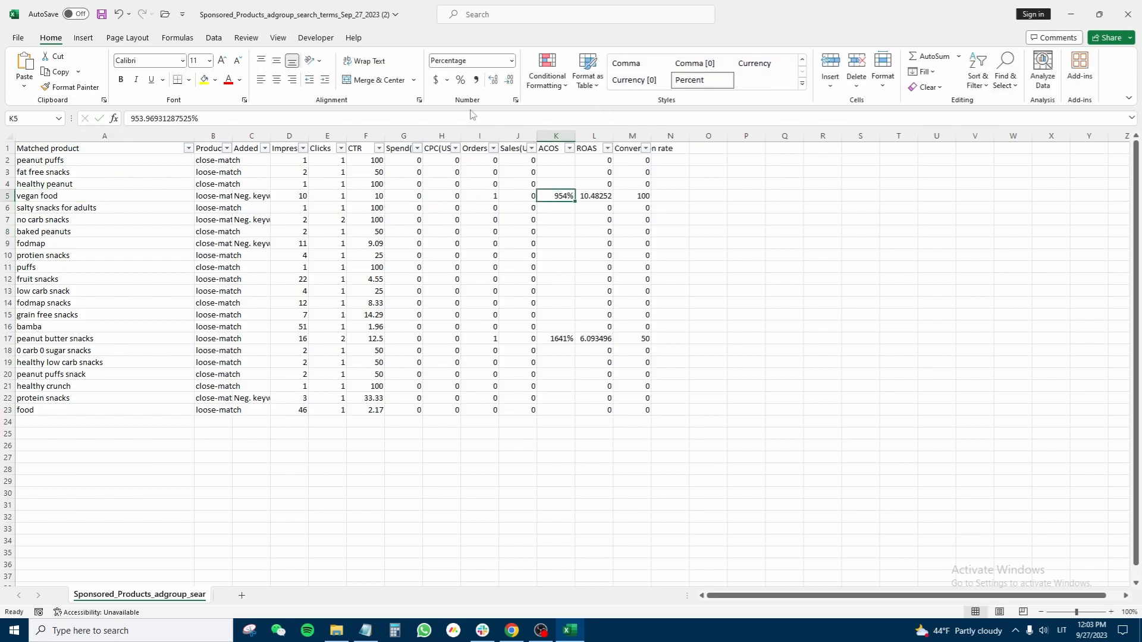
click(510, 60)
click(475, 112)
Examine the search term list, the Orders values and the number filter options available for the Orders column.
drag(117, 160, 94, 417)
click(94, 421)
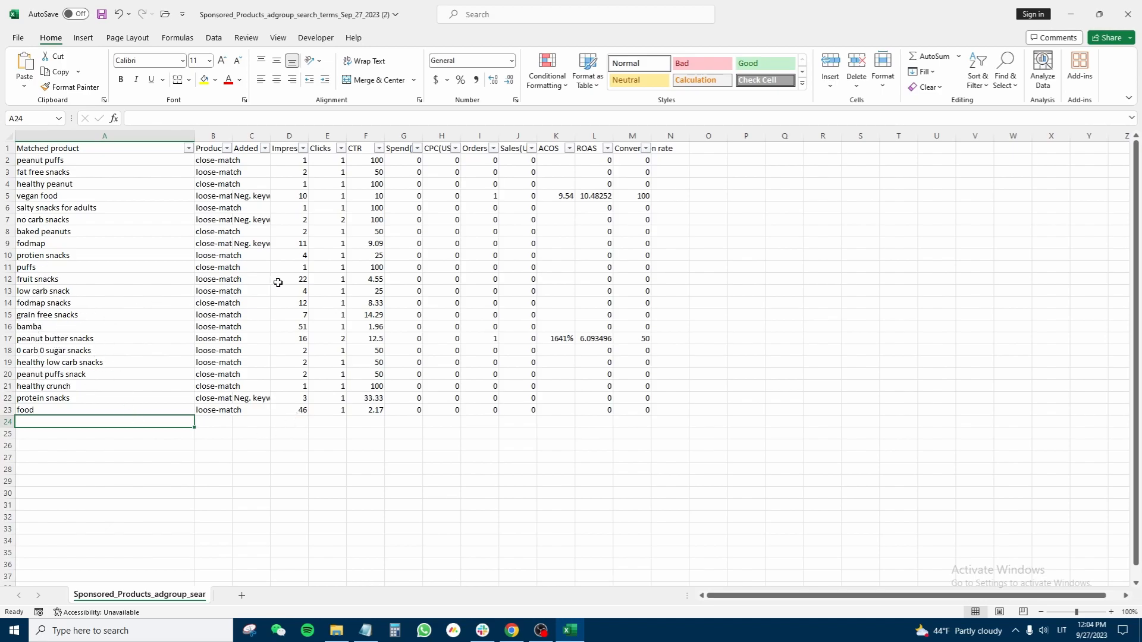
click(486, 152)
click(494, 149)
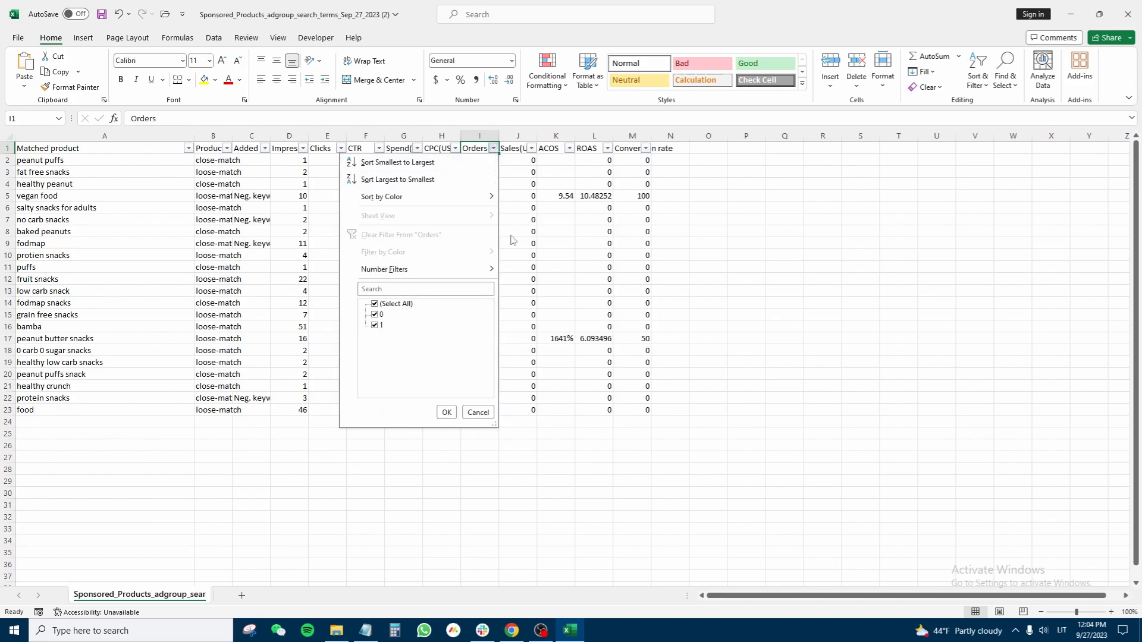
mouse_move(433, 275)
click(609, 242)
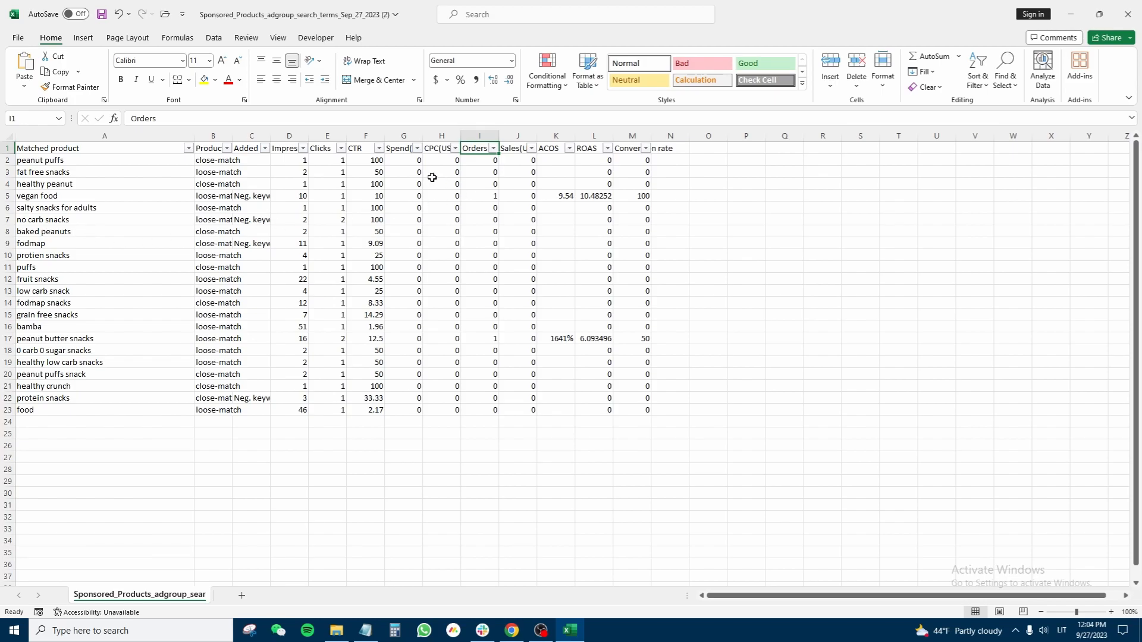
click(485, 162)
drag(485, 162, 487, 197)
click(487, 197)
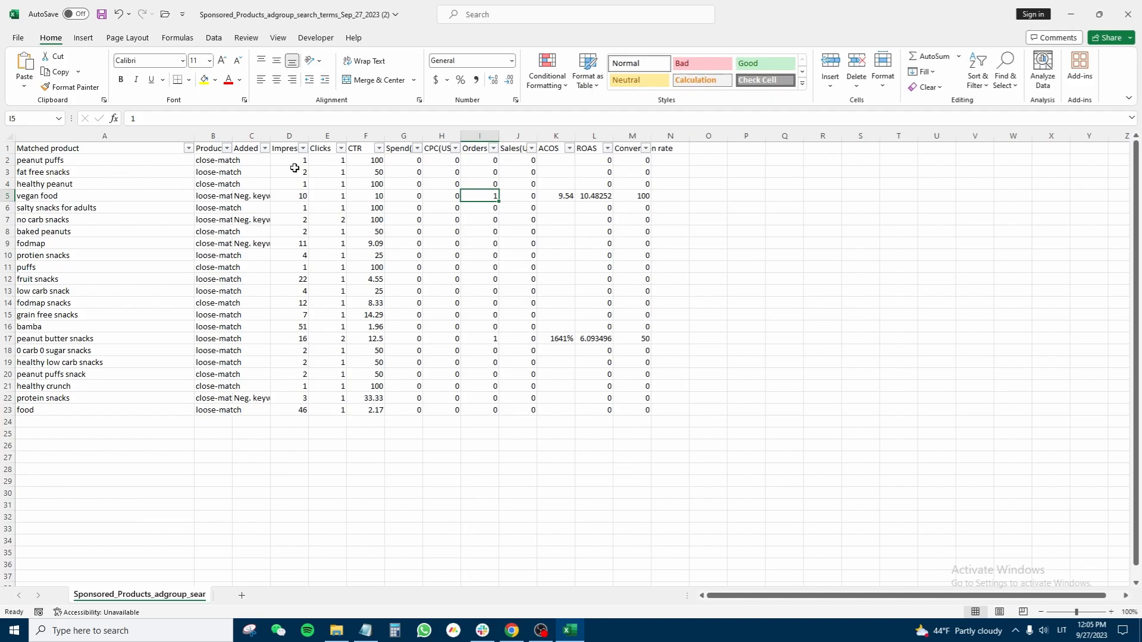
click(494, 148)
mouse_move(397, 269)
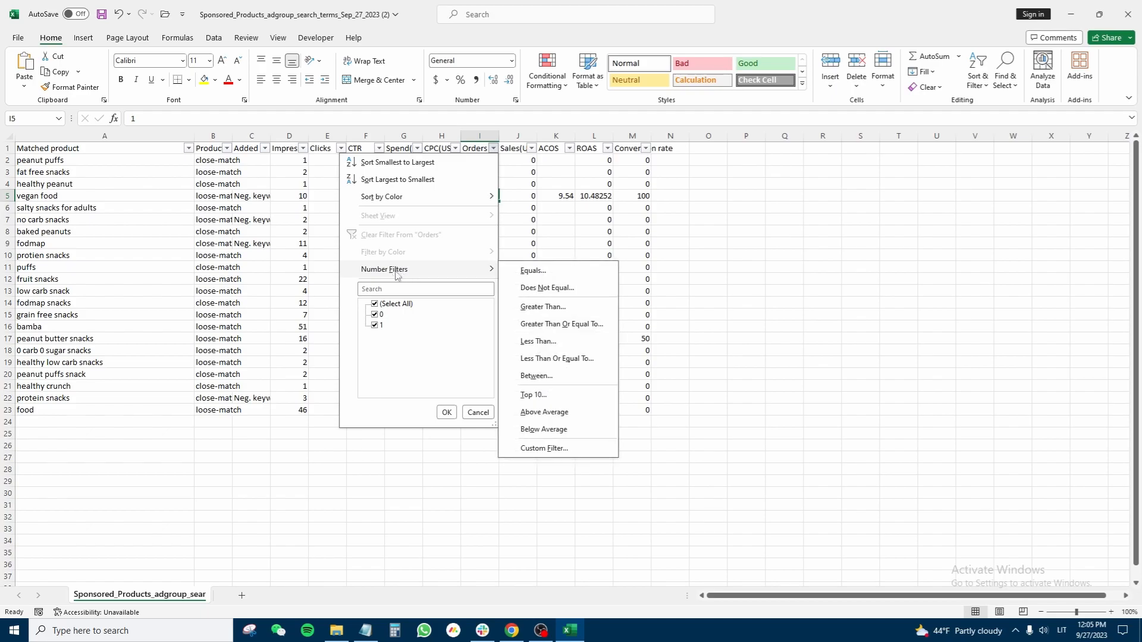
click(271, 337)
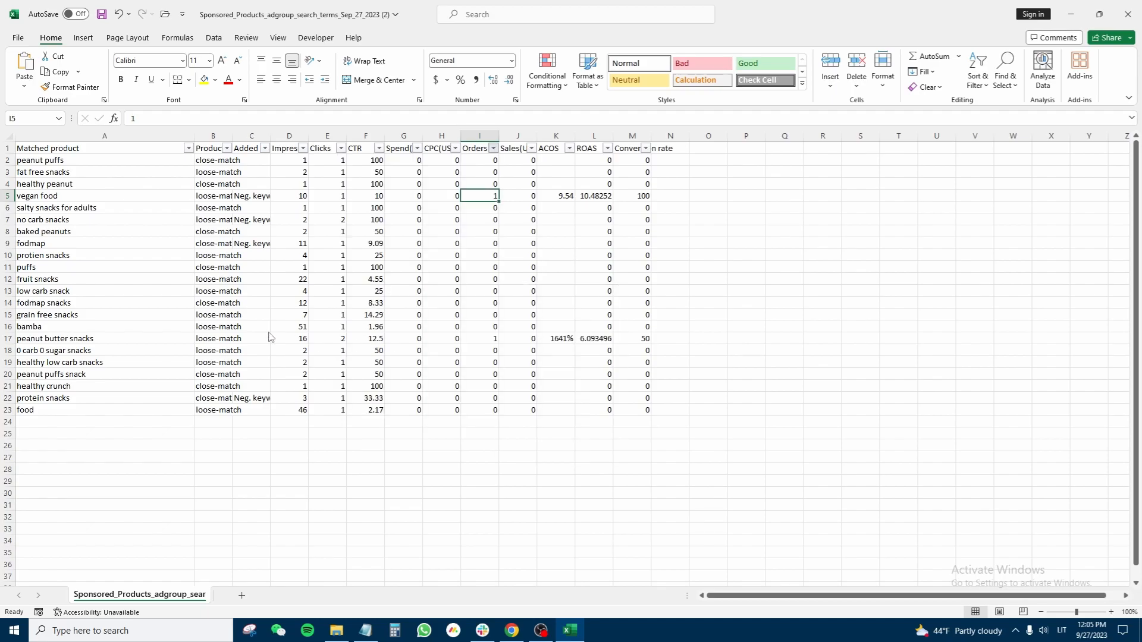
click(494, 148)
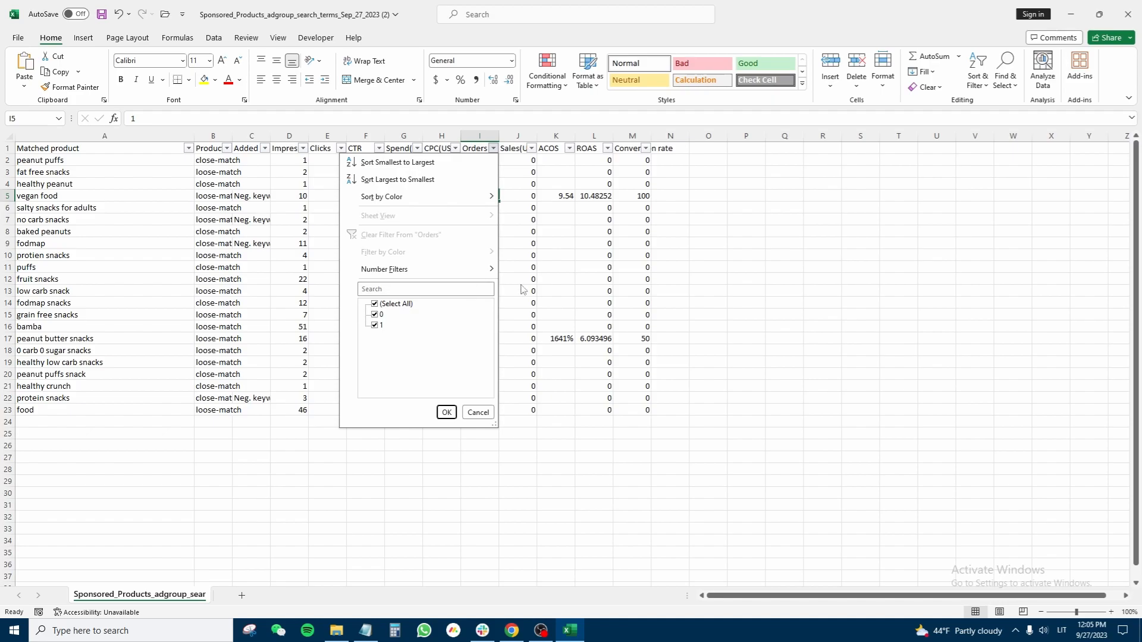
click(446, 412)
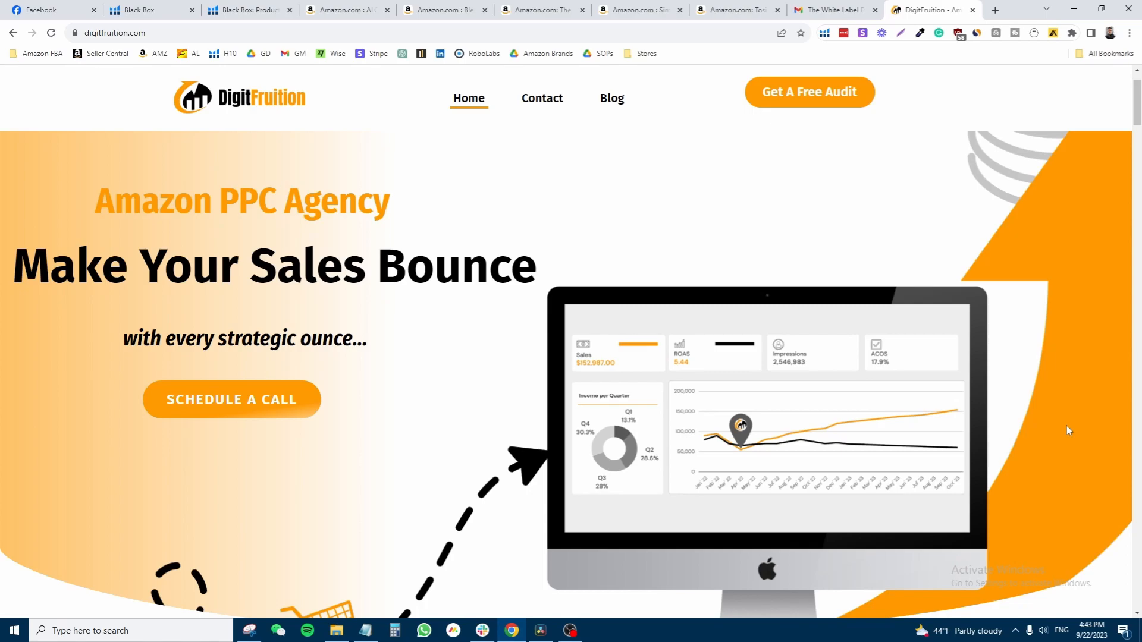
Look through the DigitFruition homepage, including its services, Amazon Ads partner badge and the section on what makes the agency unique.
scroll(1067, 426, down, 12)
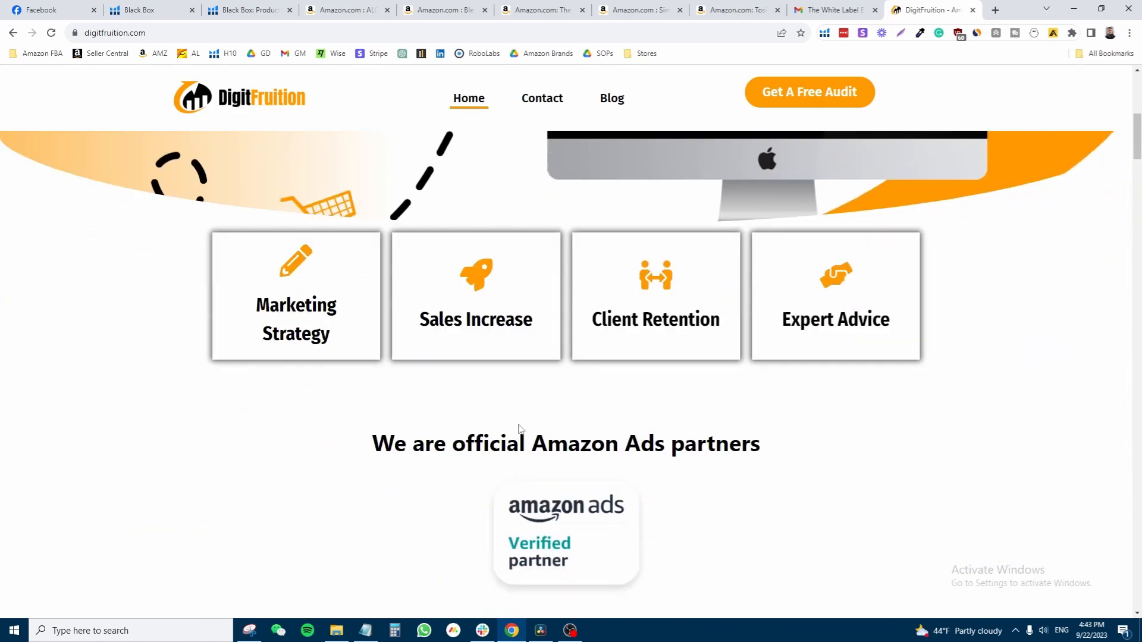
scroll(330, 413, down, 2)
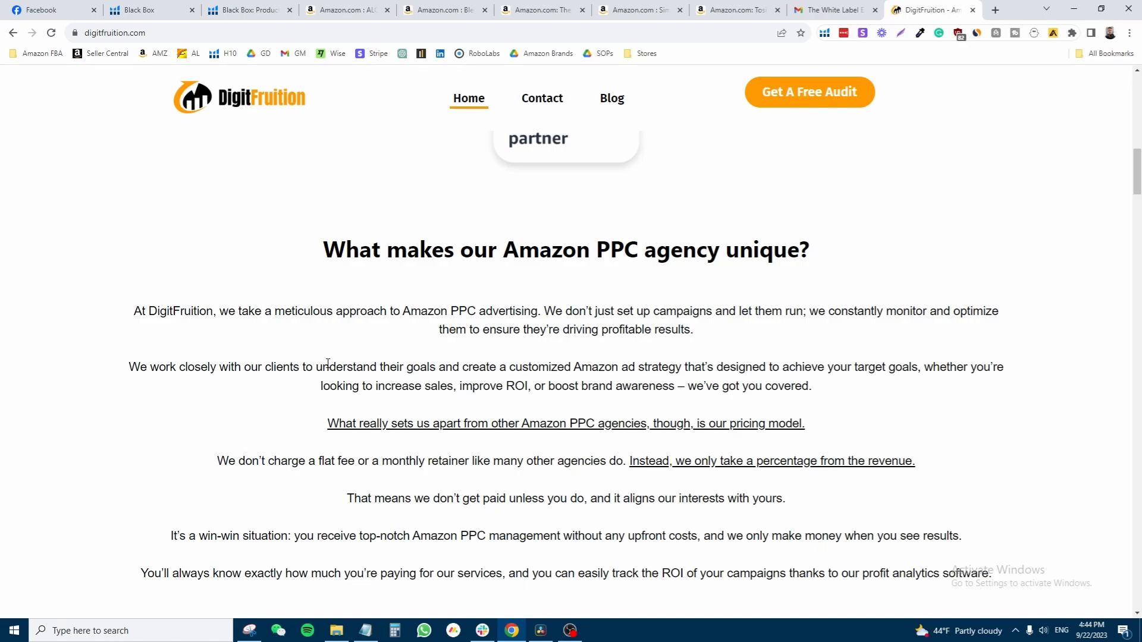
scroll(327, 362, up, 15)
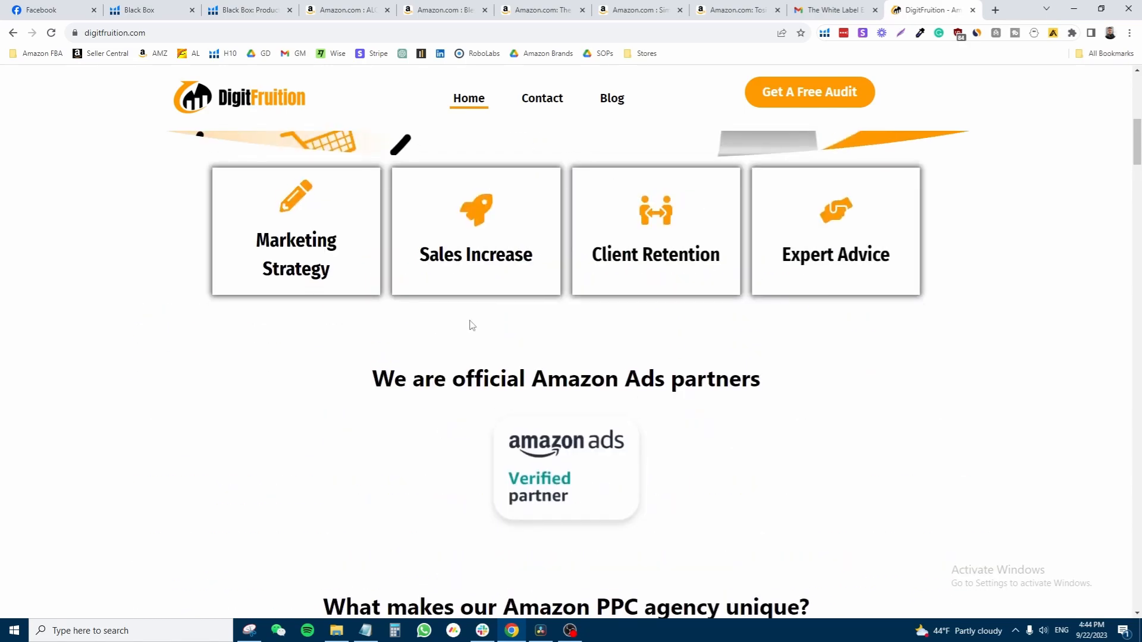